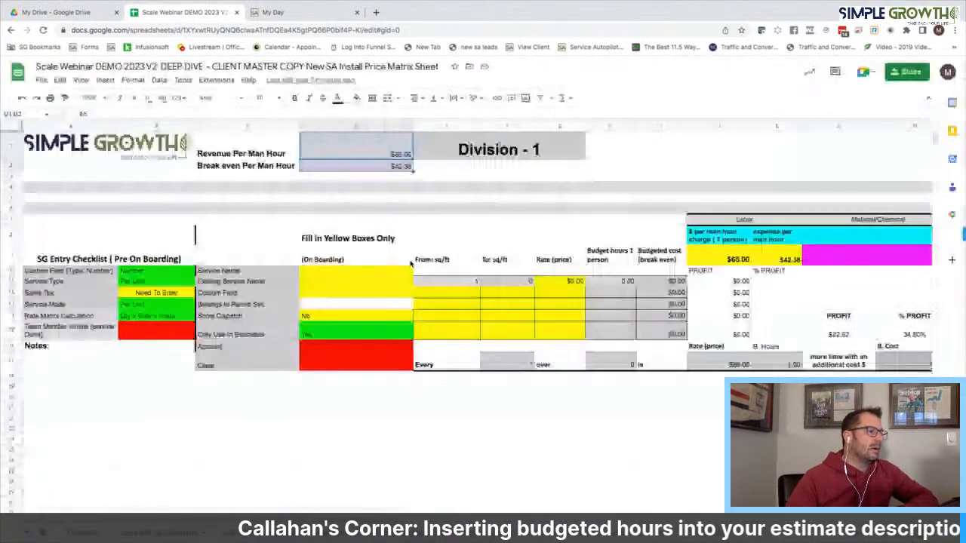
# Enter 'Bed Maintenance' as the service name in D10
pyautogui.click(329, 274)
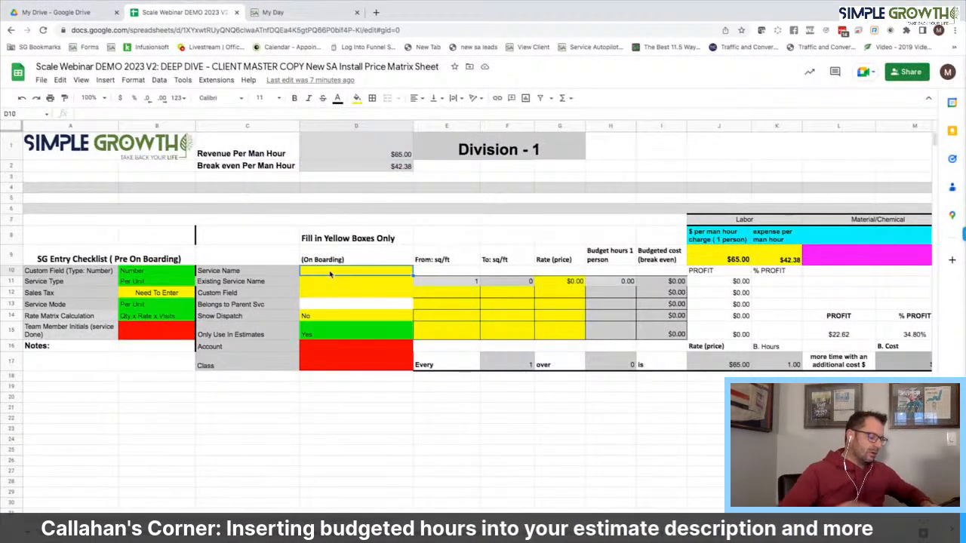
pyautogui.write('bEd')
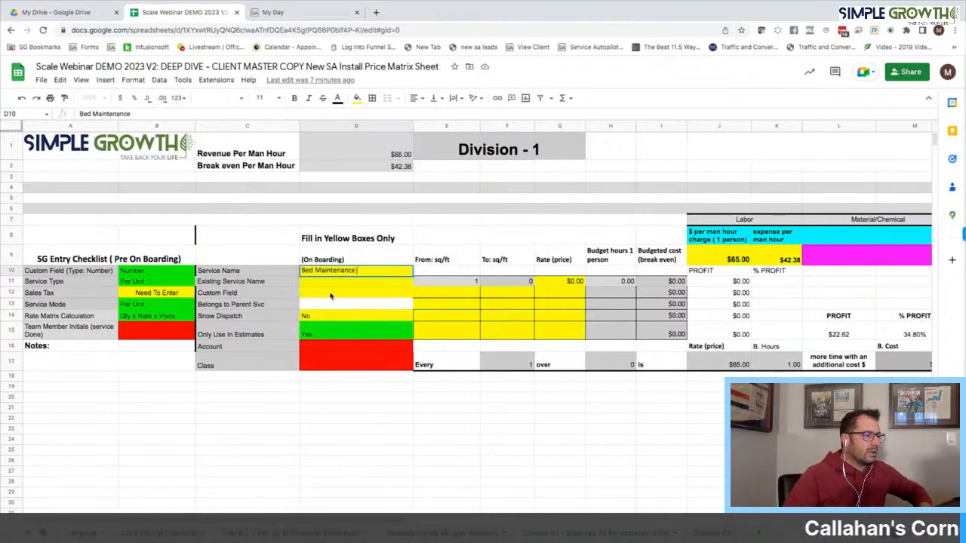
pyautogui.click(329, 296)
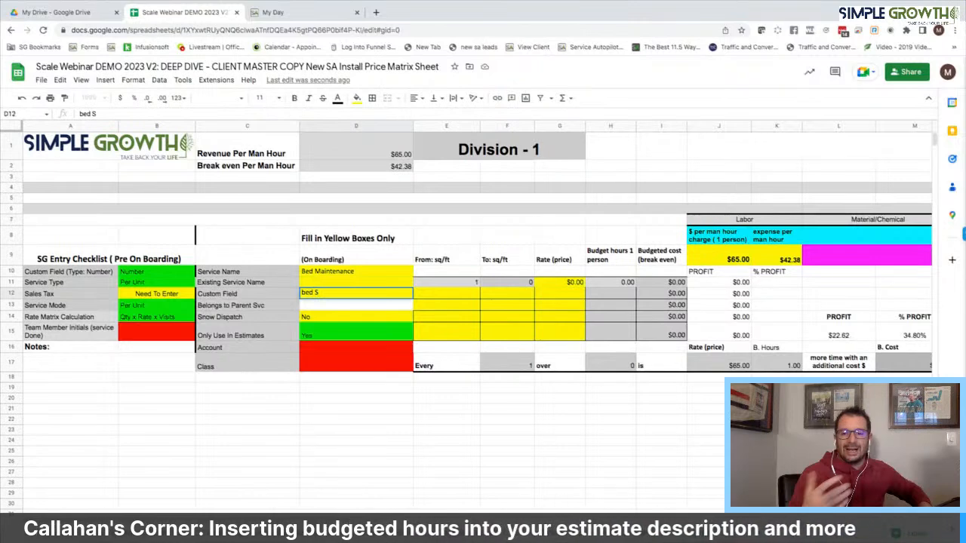
# Set the custom field in D12 to 'Bed Maintenance Man Hours' by pasting the name and adding 'Man Hours'
pyautogui.press('BackSpace')
pyautogui.press('BackSpace')
pyautogui.press('BackSpace')
pyautogui.press('BackSpace')
pyautogui.press('BackSpace')
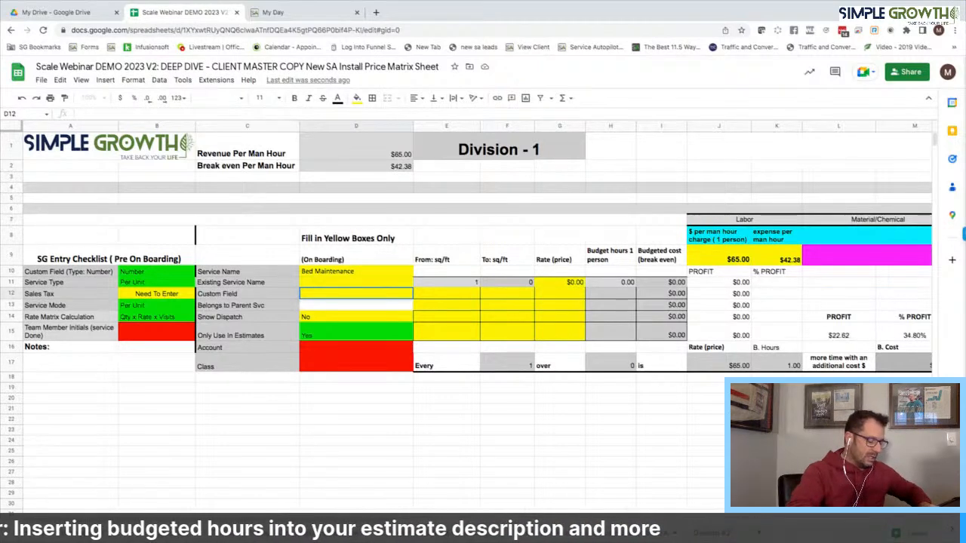
pyautogui.doubleClick(347, 272)
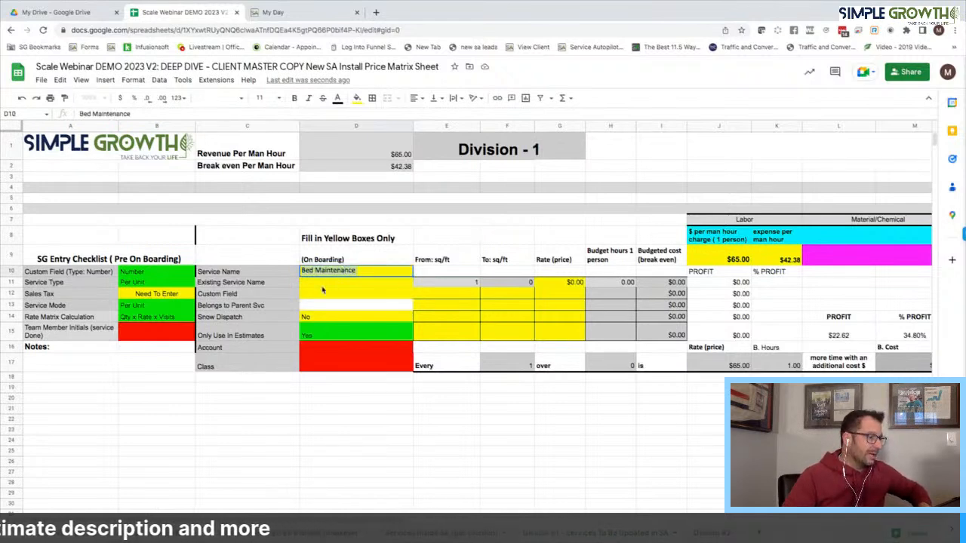
pyautogui.click(321, 294)
pyautogui.write('Bed Maintenance')
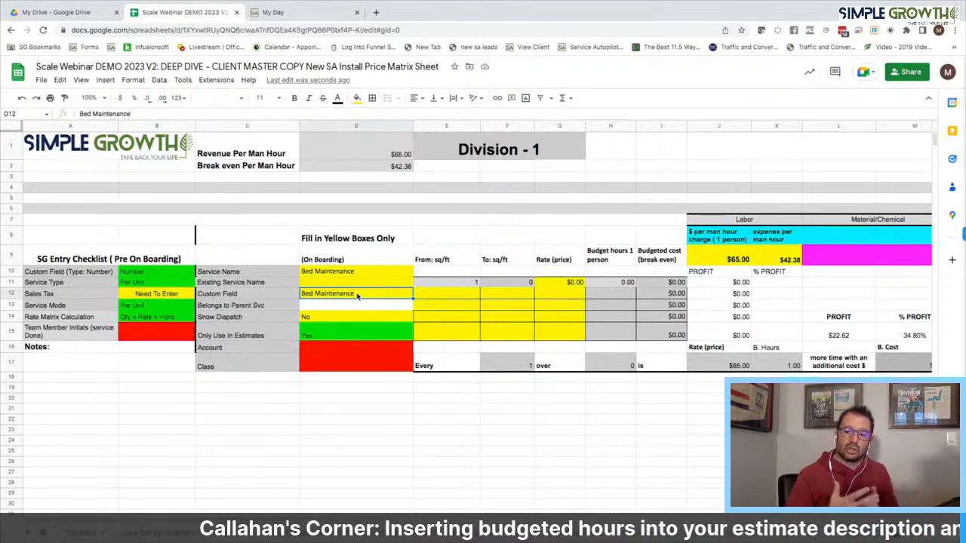
pyautogui.doubleClick(357, 296)
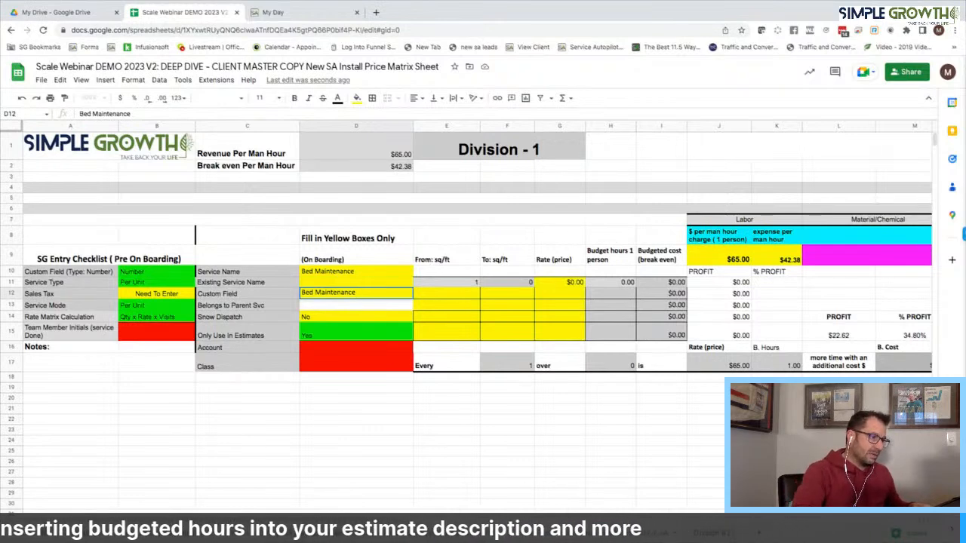
pyautogui.write('Man Hours')
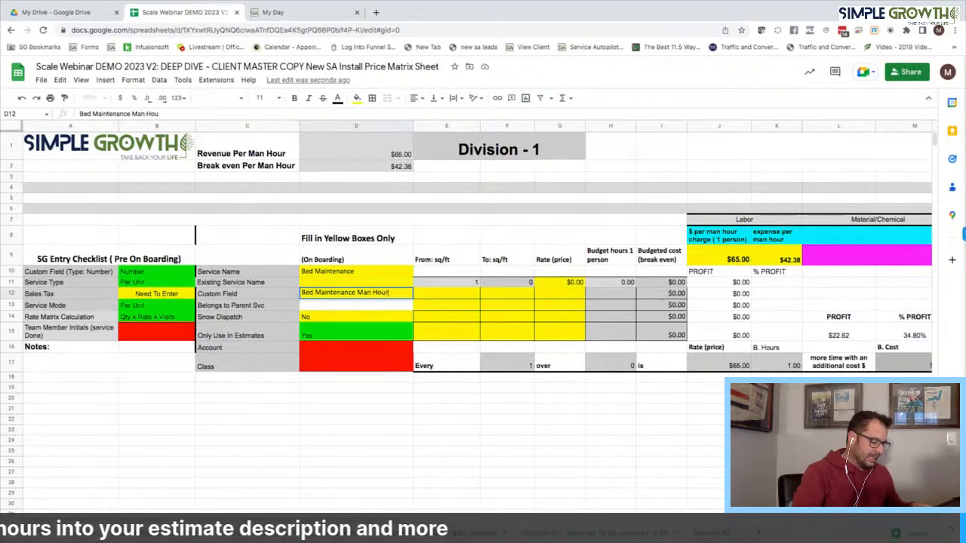
pyautogui.click(506, 284)
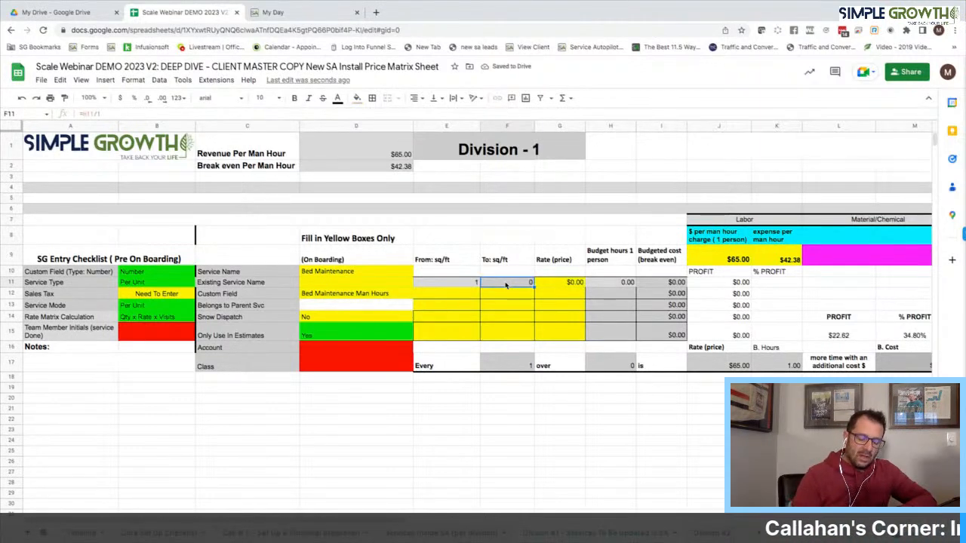
# Commit 2 as To: sq/ft and select Revenue Per Man Hour to raise it to $67.00
pyautogui.click(578, 260)
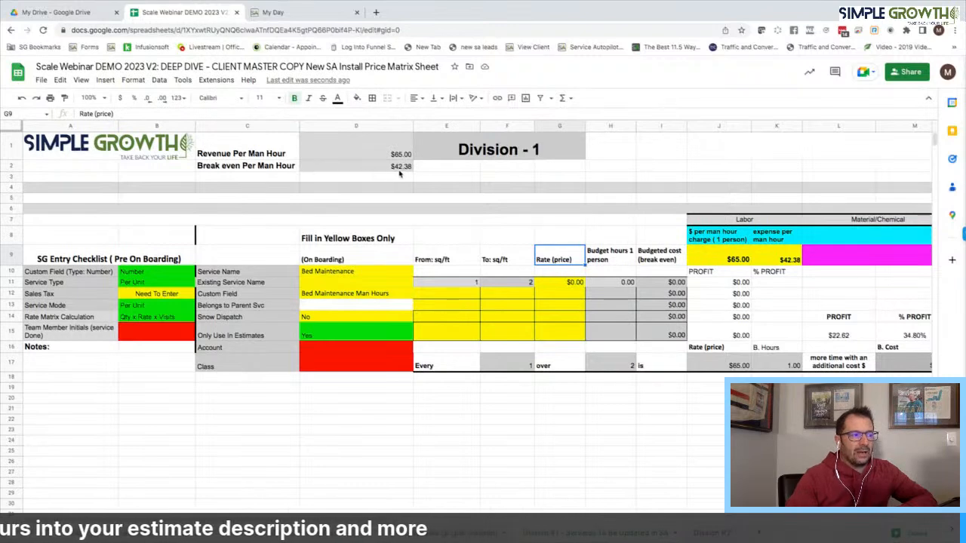
pyautogui.click(405, 157)
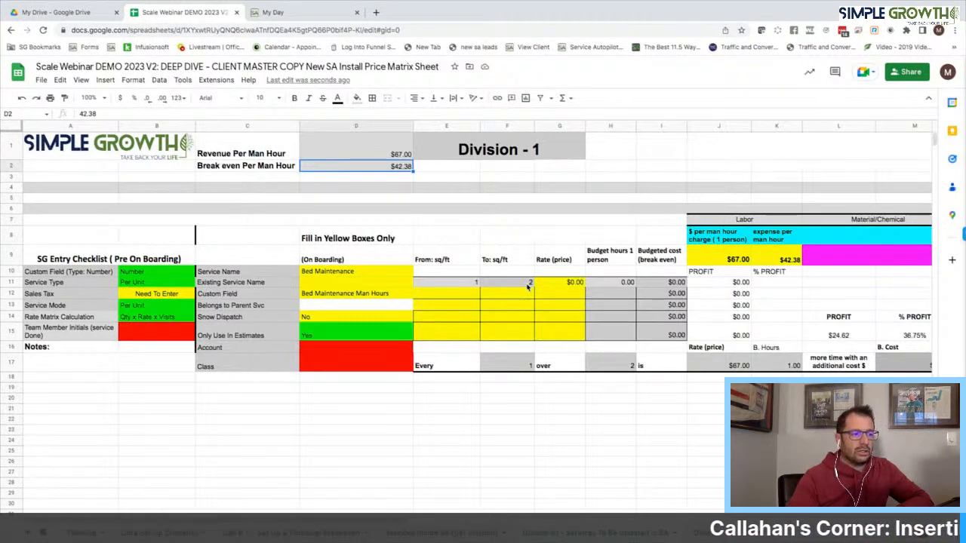
# Set the budget hours in H11 to 2.00
pyautogui.click(622, 283)
pyautogui.write('2')
pyautogui.press('Return')
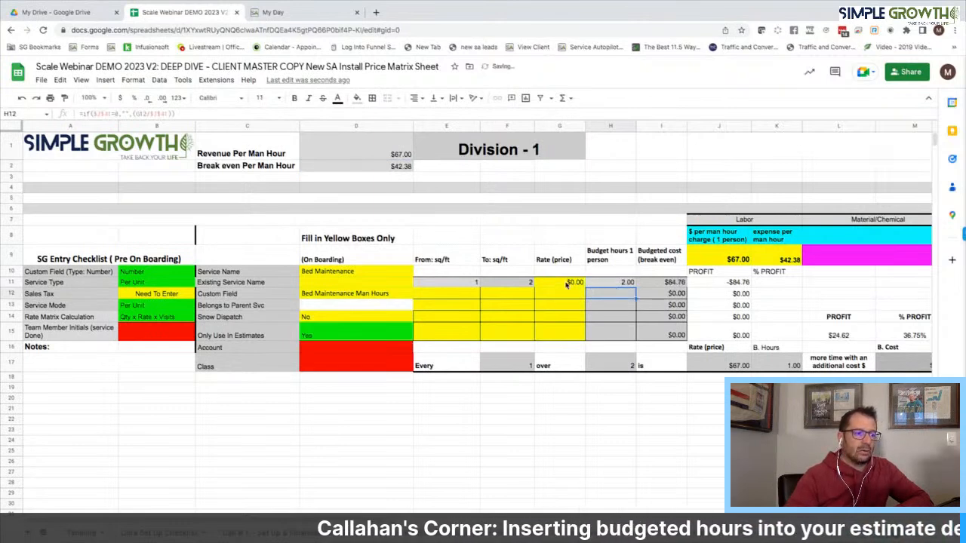
# Make the rate in G11 the formula =H11*J9, giving $134.00
pyautogui.click(572, 282)
pyautogui.write('=')
pyautogui.click(615, 284)
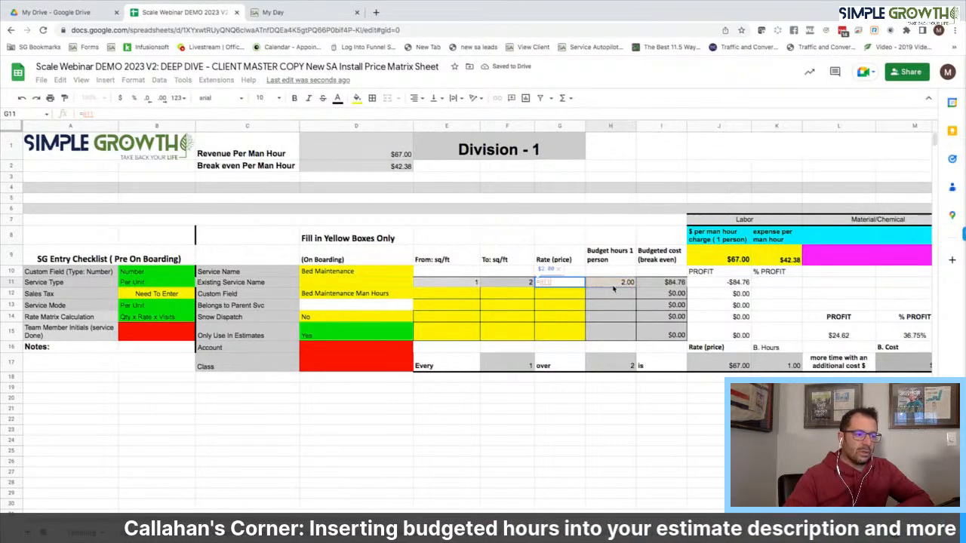
pyautogui.write('*')
pyautogui.click(713, 260)
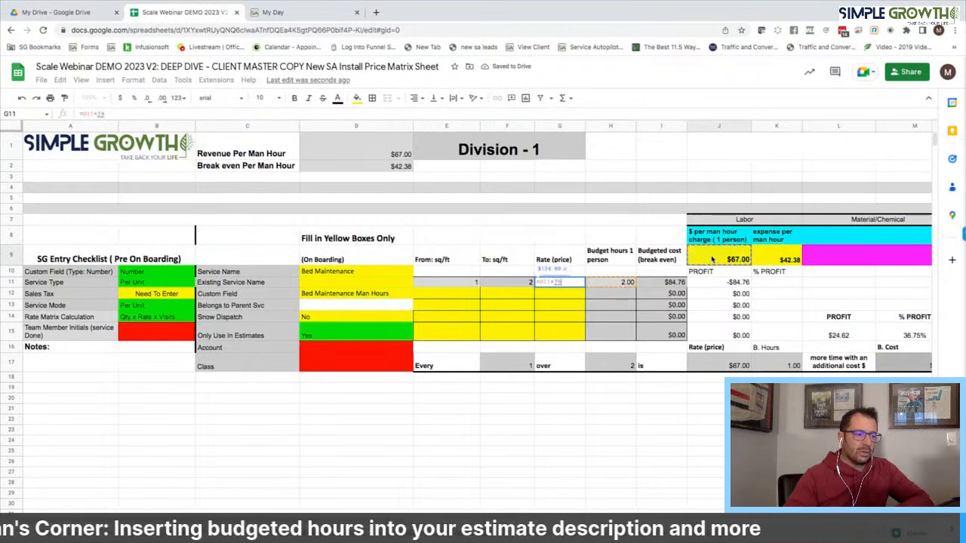
pyautogui.press('Return')
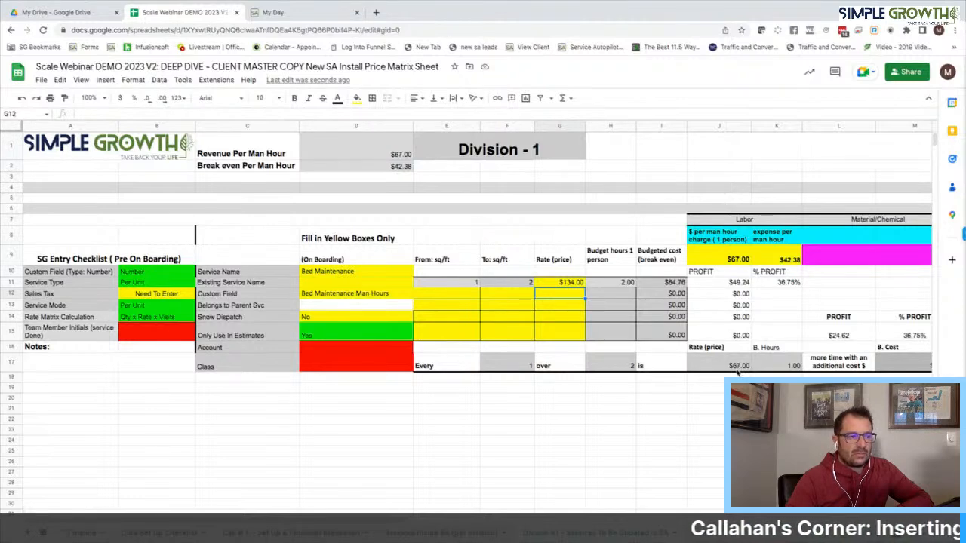
pyautogui.hscroll(3, 778, 373)
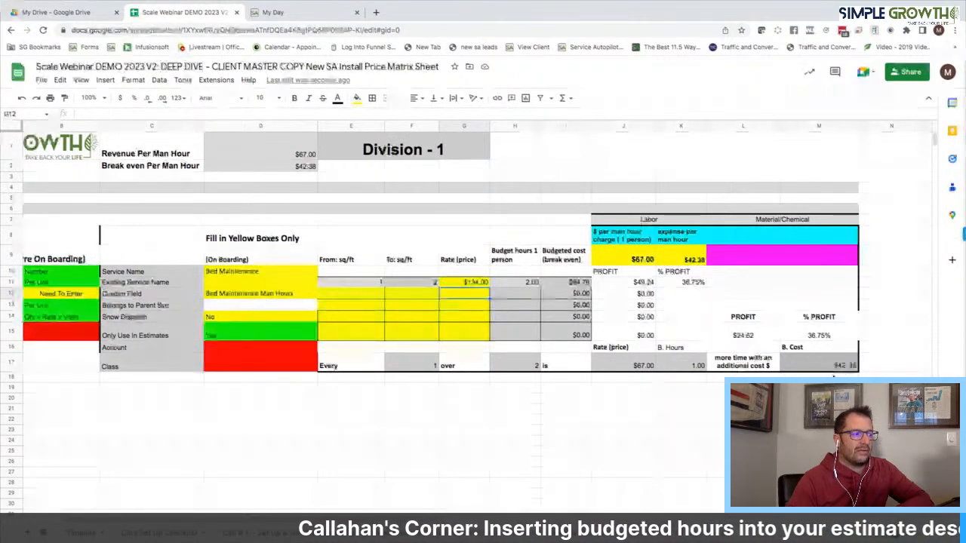
pyautogui.hscroll(-3, 458, 344)
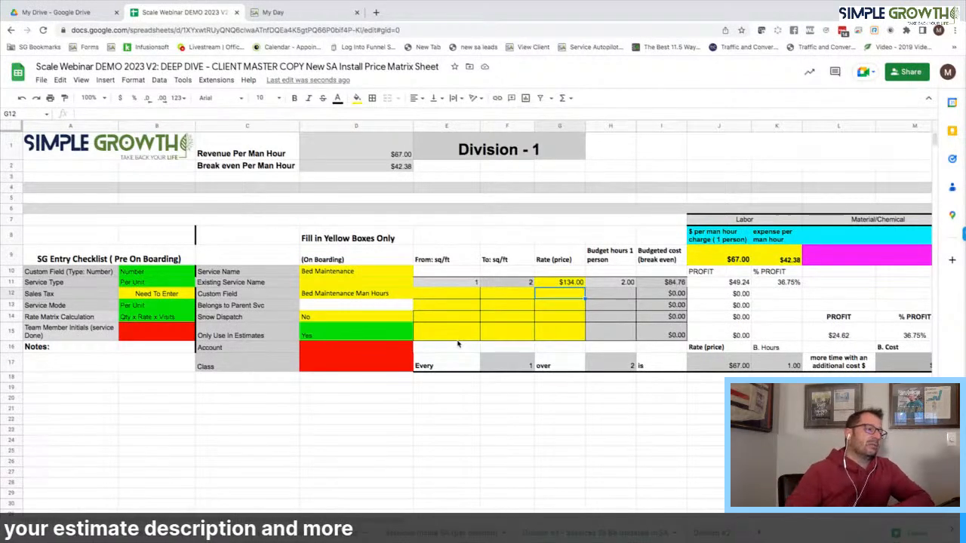
# Copy the service block in rows 6–17 and paste a duplicate starting at row 18
pyautogui.click(366, 274)
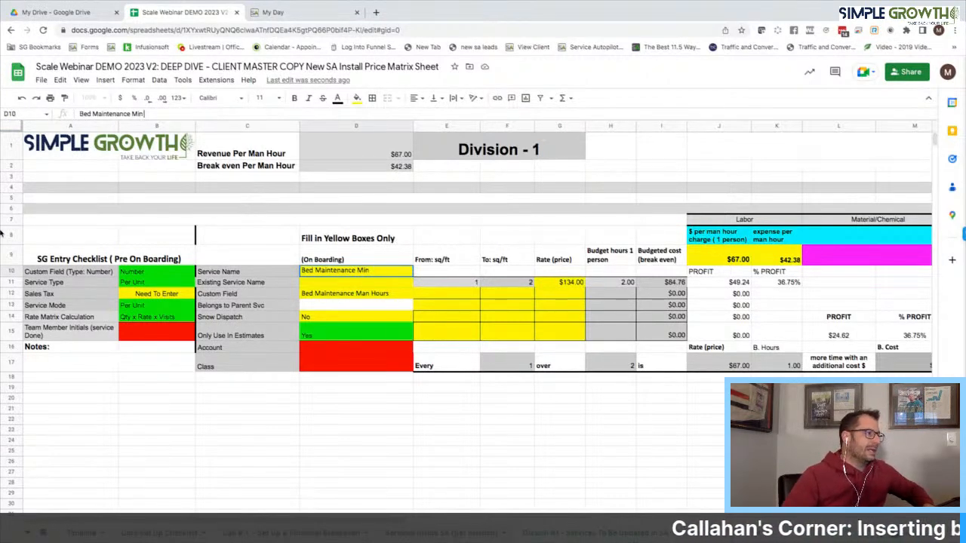
pyautogui.moveTo(12, 208); pyautogui.dragTo(134, 366)
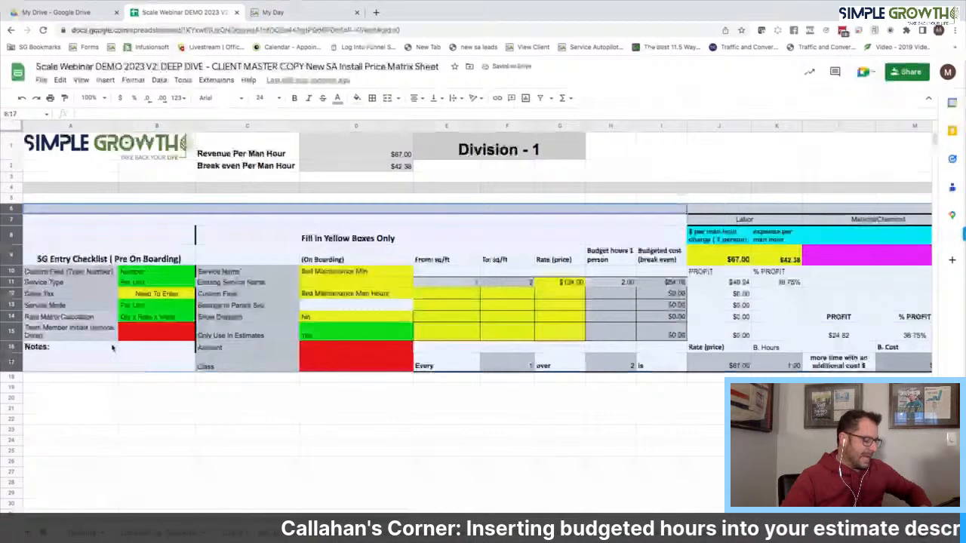
pyautogui.hotkey('ctrl', 'c')
pyautogui.click(71, 375)
pyautogui.hotkey('ctrl', 'v')
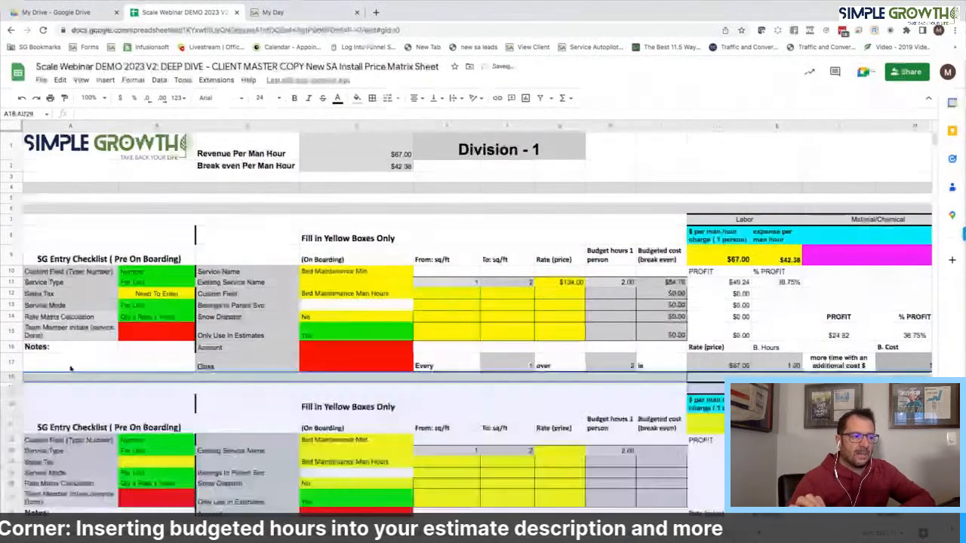
# Name the copied block Bed Maintenance Max and append 'Min' to its custom field
pyautogui.click(355, 439)
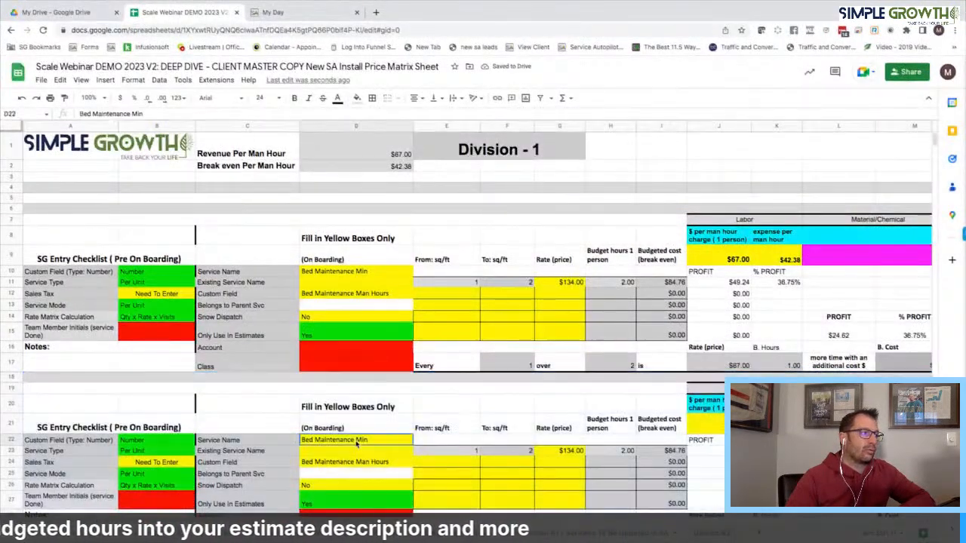
pyautogui.click(142, 113)
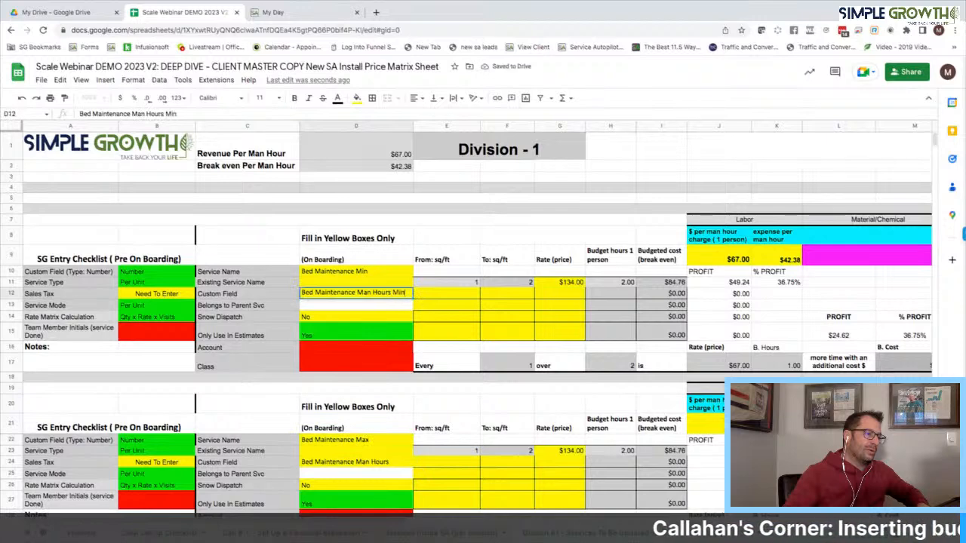
pyautogui.click(400, 462)
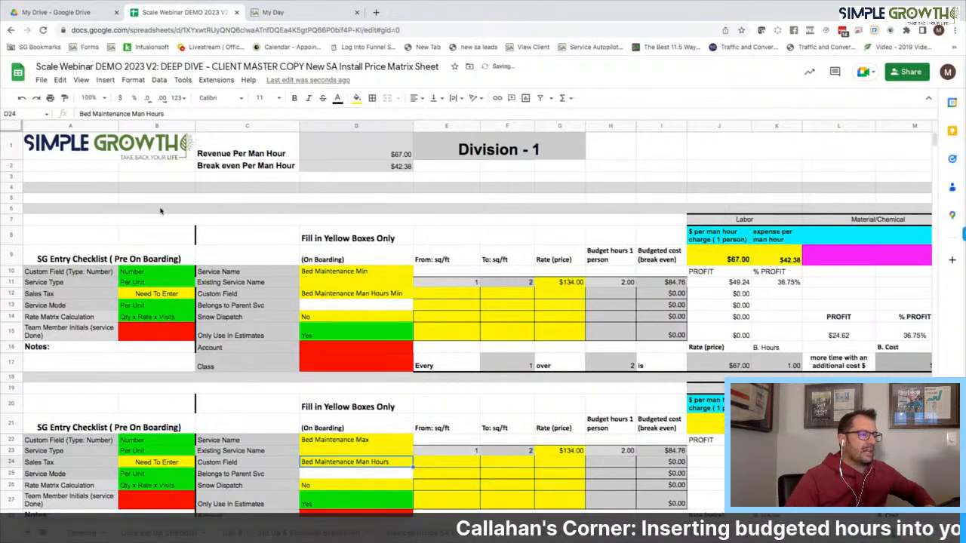
pyautogui.click(170, 113)
pyautogui.write('Min')
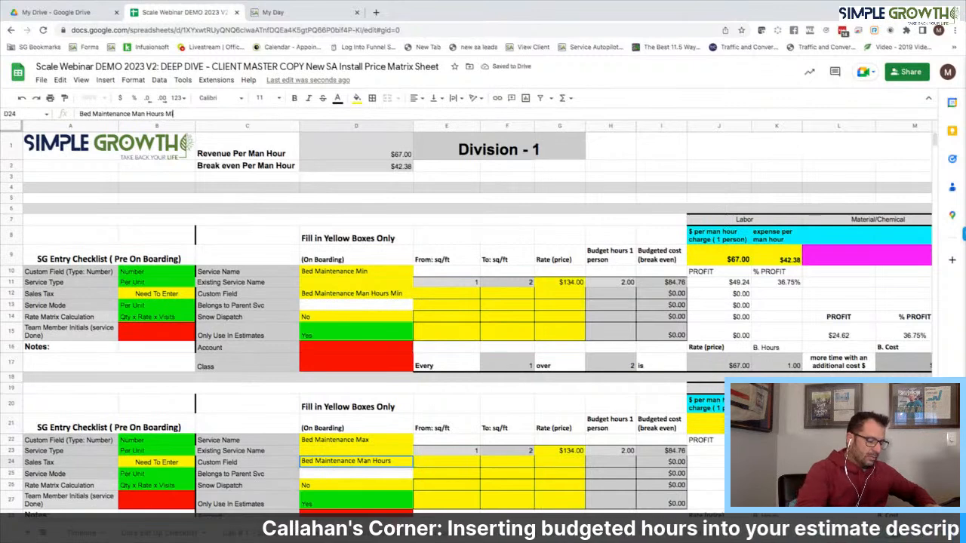
pyautogui.press('Return')
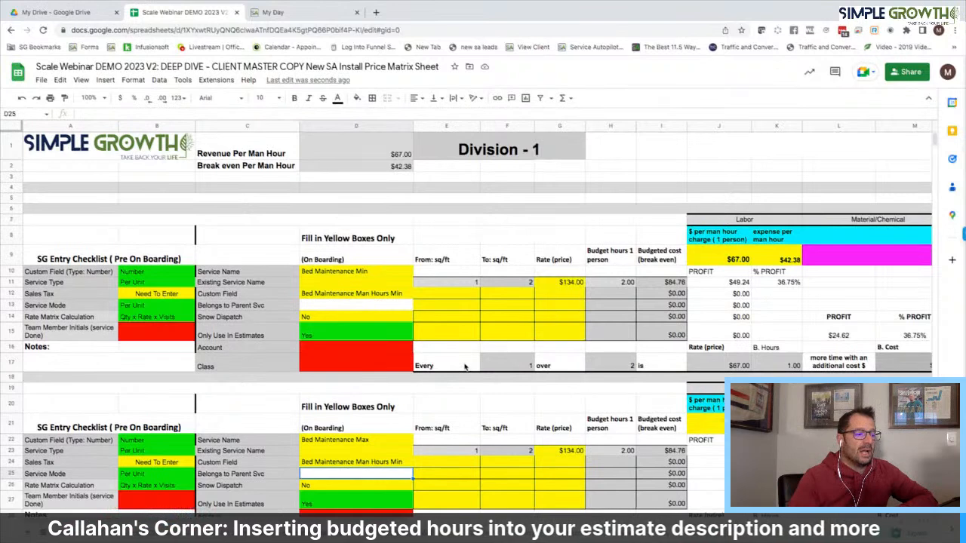
# Set the Min block's To: sq/ft to 1 after reviewing the Max block's formulas
pyautogui.scroll(-2, 471, 225)
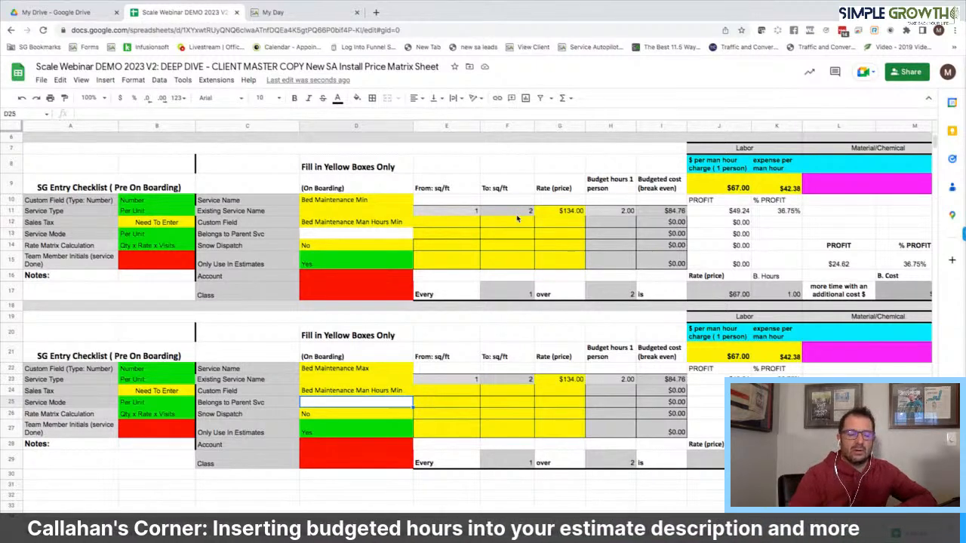
pyautogui.click(526, 384)
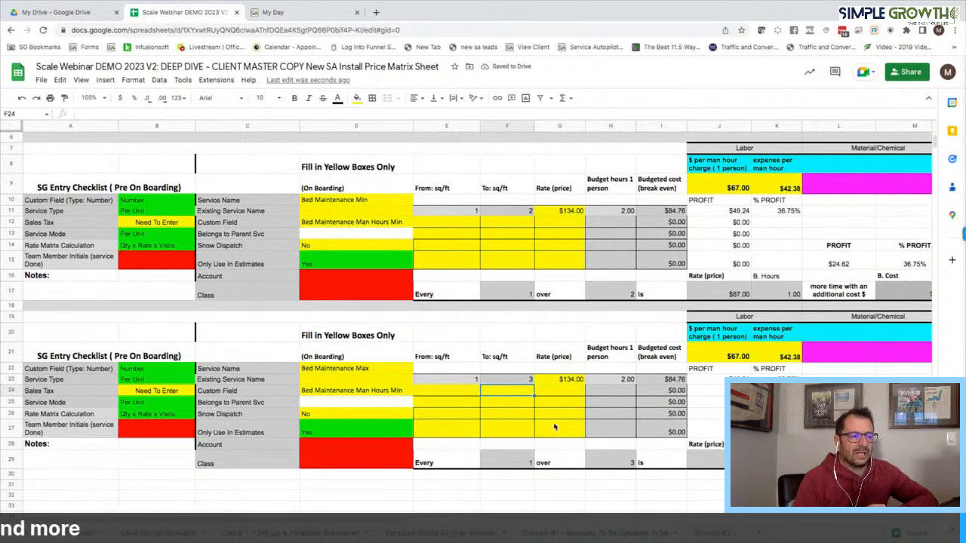
pyautogui.click(571, 381)
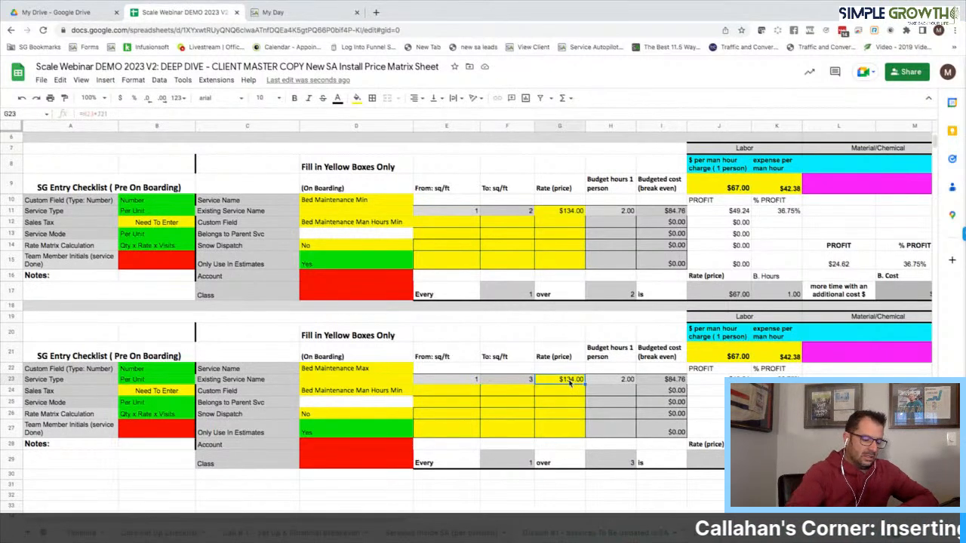
pyautogui.click(610, 390)
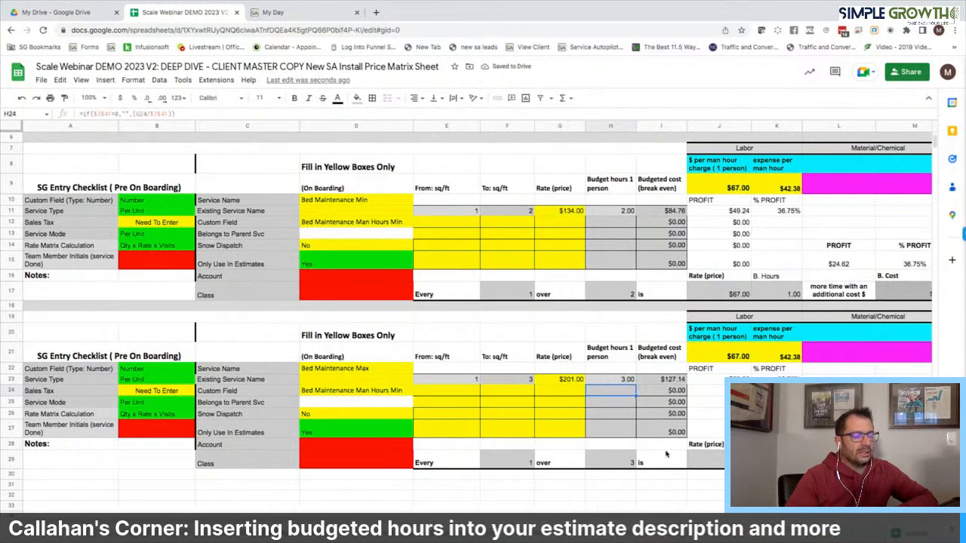
pyautogui.click(528, 212)
pyautogui.write('1')
pyautogui.press('Return')
pyautogui.click(577, 214)
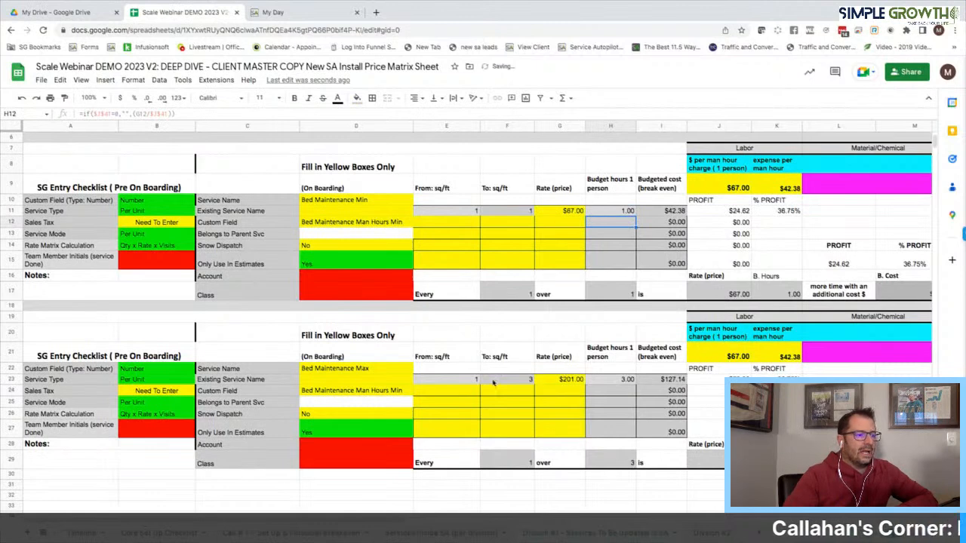
# Give the Max tier To: sq/ft 2 and 2 budget hours, confirming the $134.00 rate
pyautogui.click(516, 382)
pyautogui.write('2')
pyautogui.click(513, 413)
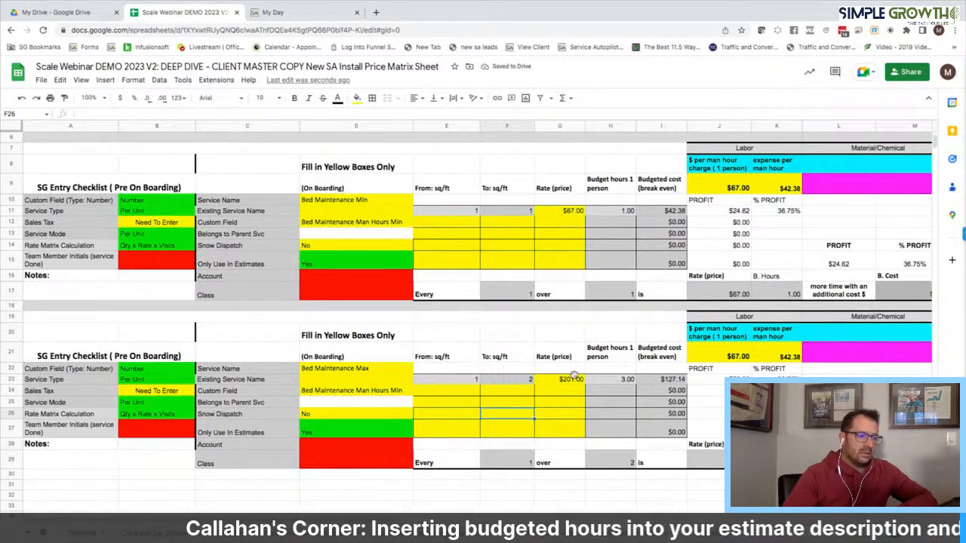
pyautogui.click(611, 379)
pyautogui.write('2')
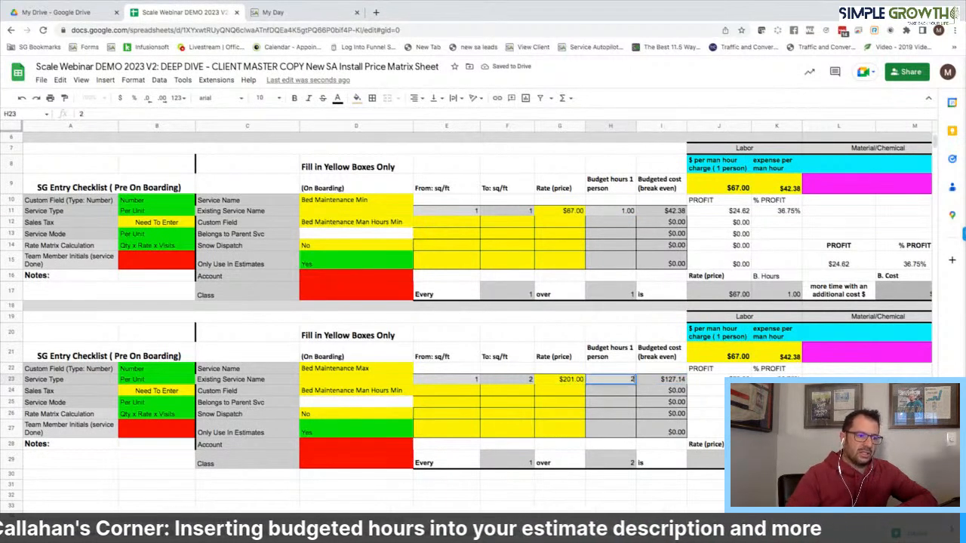
pyautogui.press('Return')
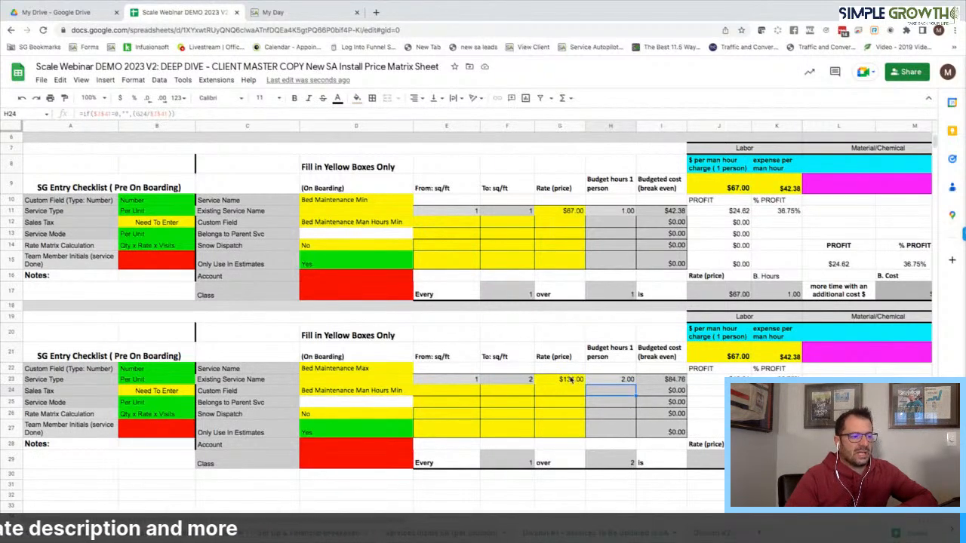
pyautogui.click(569, 381)
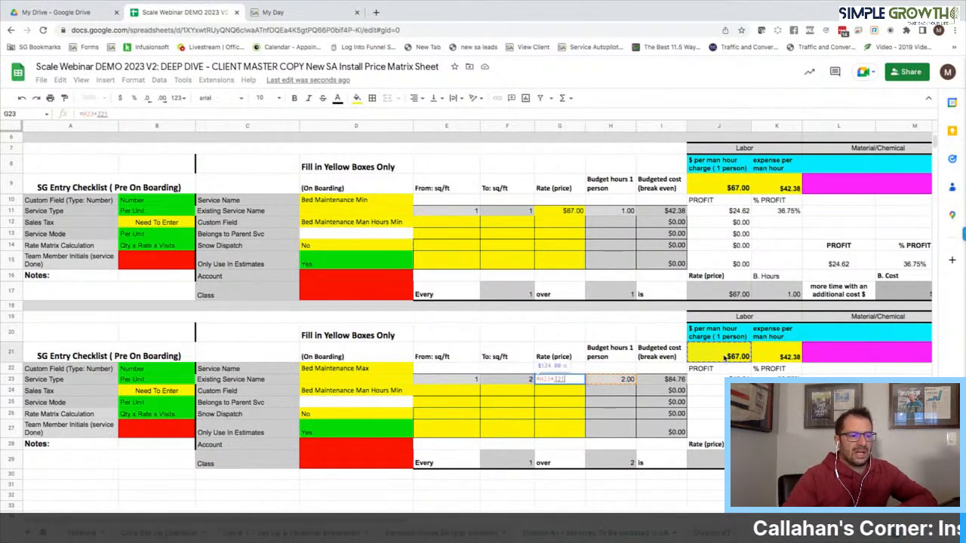
pyautogui.press('Return')
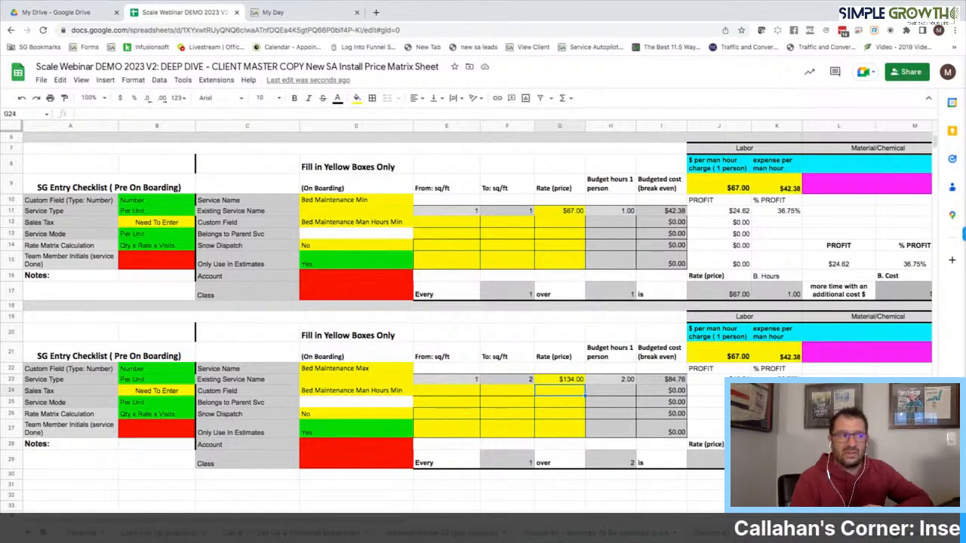
# Start a Number-type custom field in Custom Fields, copying its name from D12 in the sheet
pyautogui.click(277, 13)
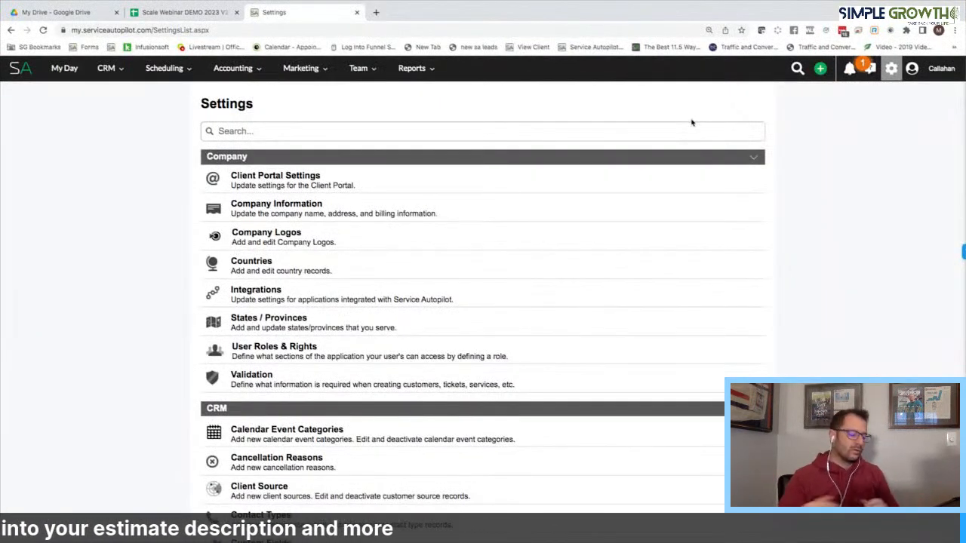
pyautogui.write('ust')
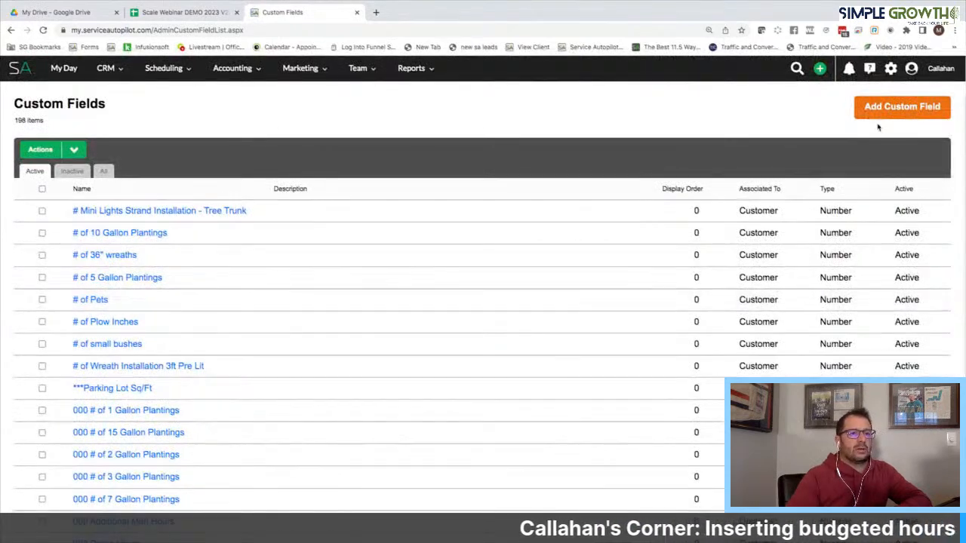
pyautogui.click(872, 113)
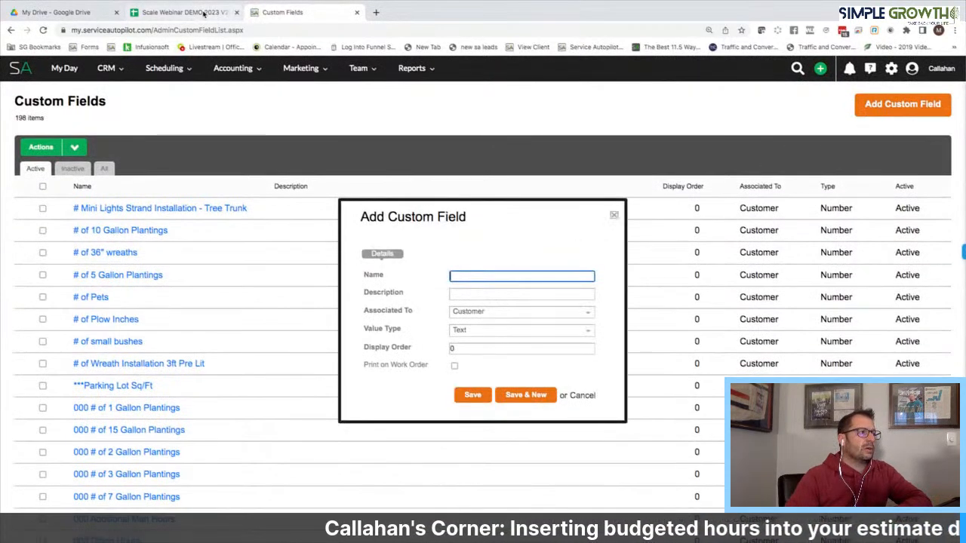
pyautogui.click(204, 13)
pyautogui.click(356, 221)
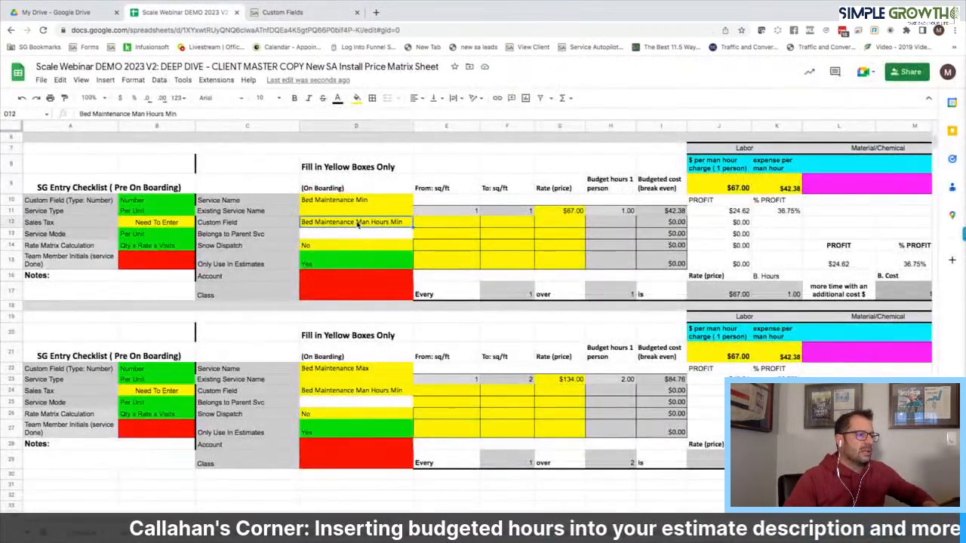
pyautogui.click(299, 14)
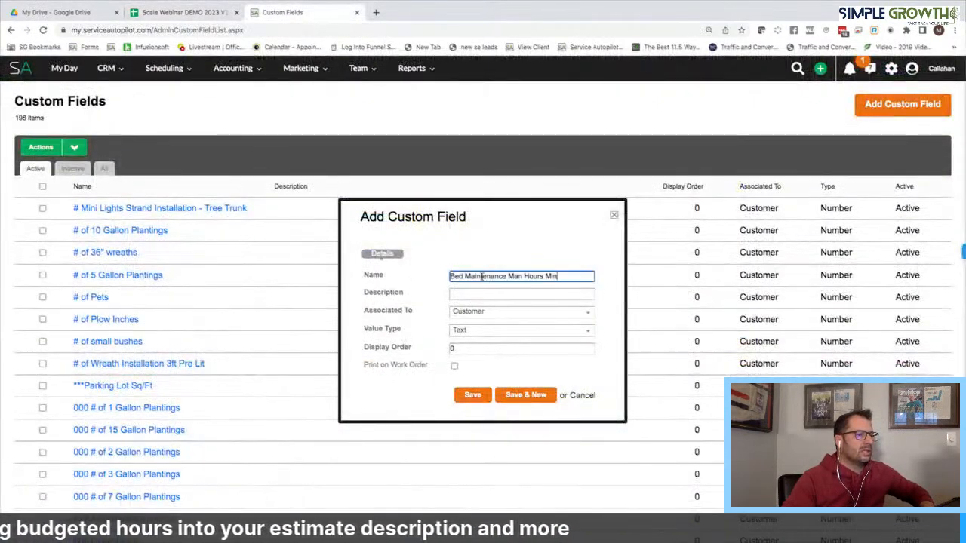
pyautogui.click(478, 332)
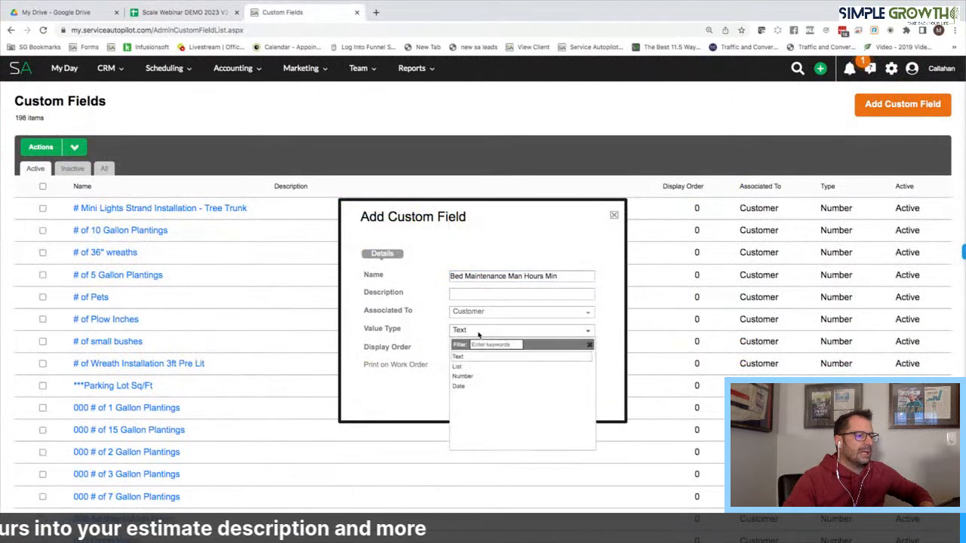
pyautogui.click(462, 376)
pyautogui.click(524, 396)
# Save 'Bed Maintenance Man Hours Min' as a Number custom field
pyautogui.click(194, 18)
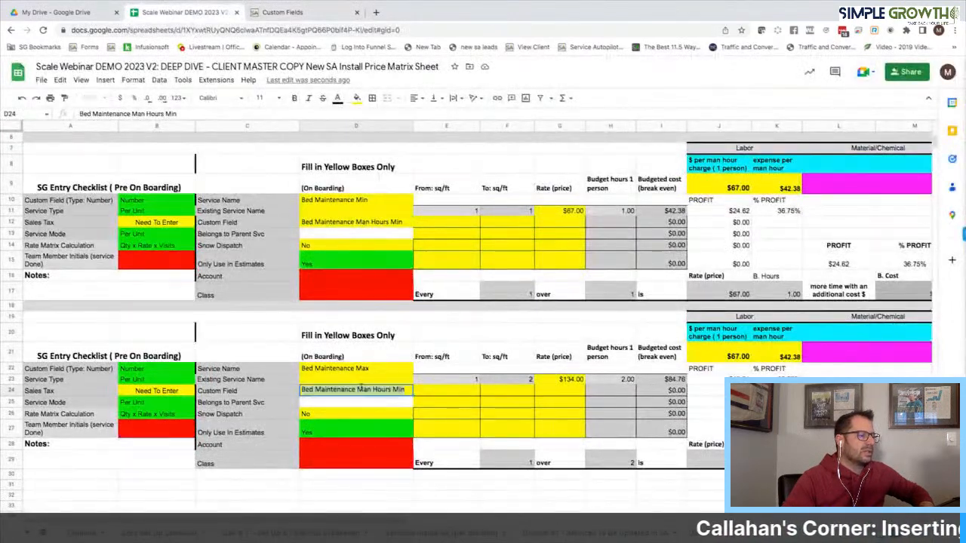
pyautogui.click(287, 12)
pyautogui.click(453, 277)
pyautogui.write('Bed Maintenance Man Hours Min')
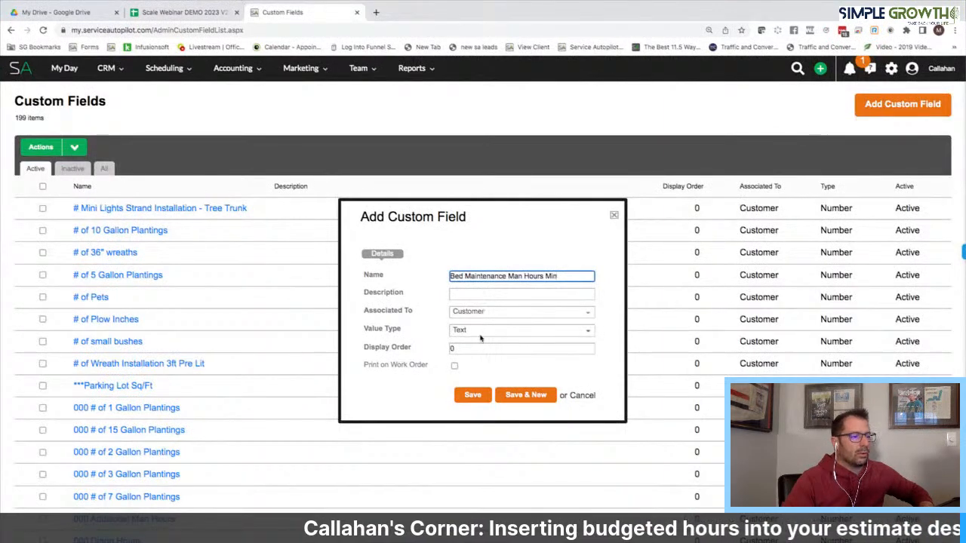
pyautogui.click(465, 333)
pyautogui.click(483, 379)
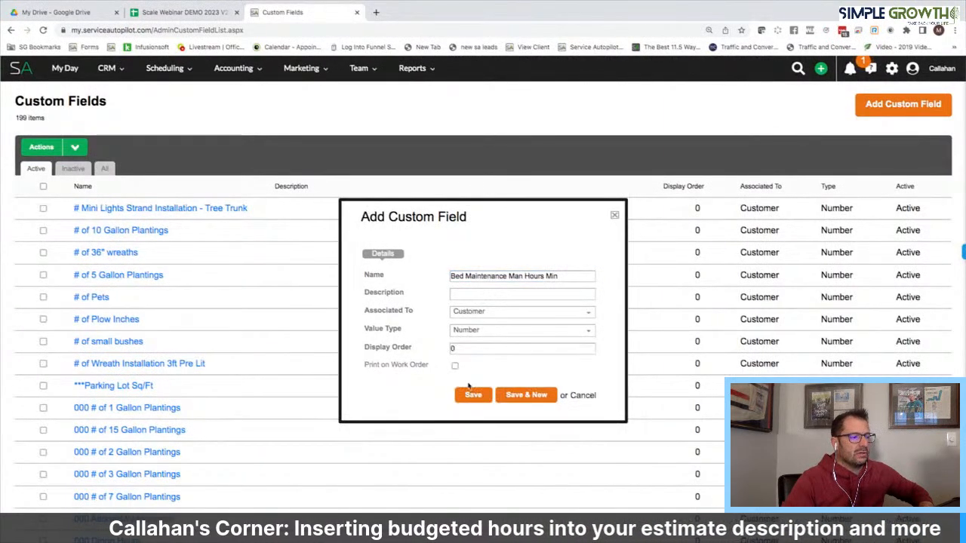
pyautogui.click(476, 399)
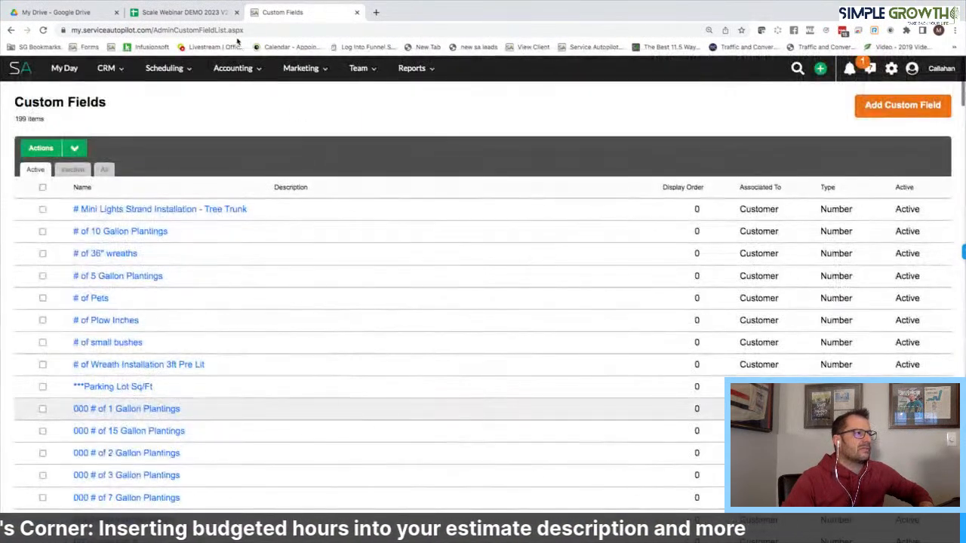
pyautogui.click(185, 12)
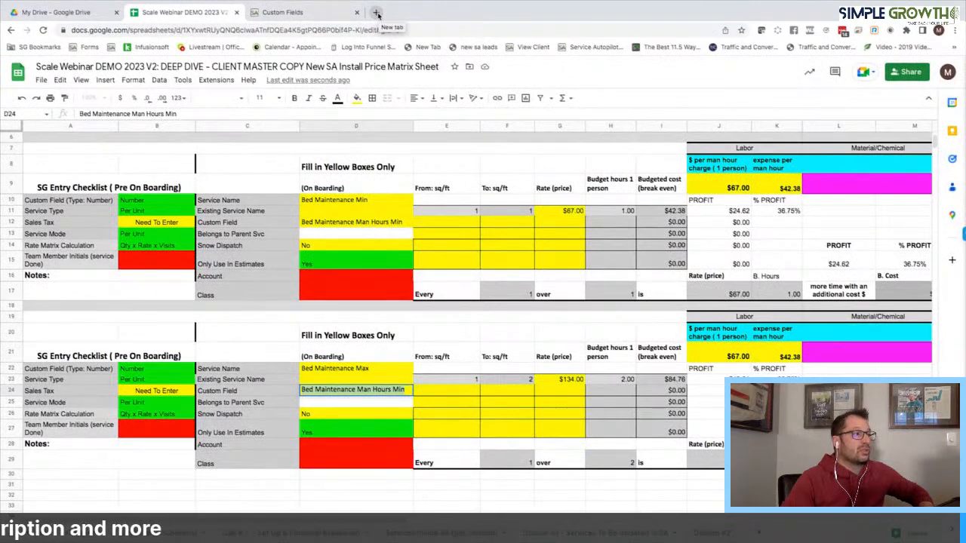
pyautogui.click(332, 12)
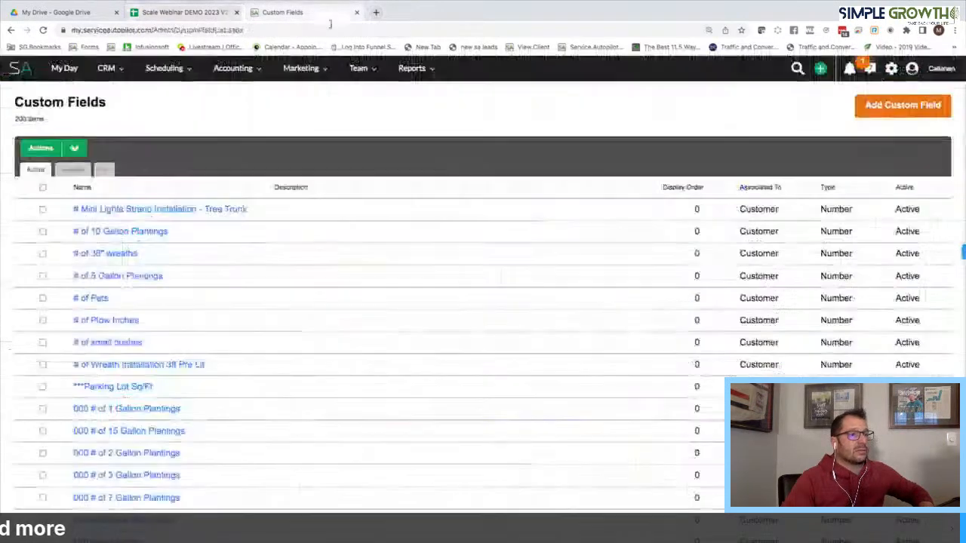
# Search settings for 'serv', go to Services, and start a new service
pyautogui.click(893, 69)
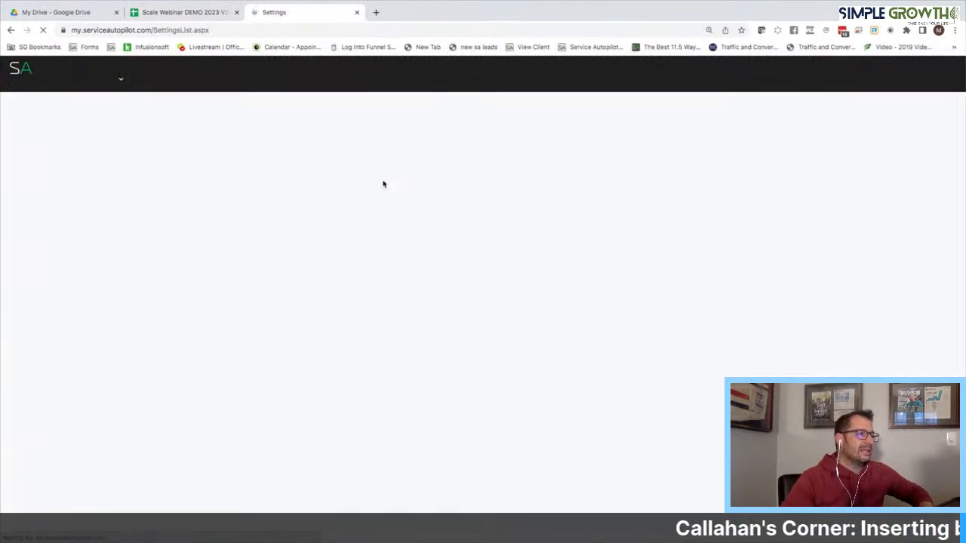
pyautogui.write('serv')
pyautogui.click(260, 337)
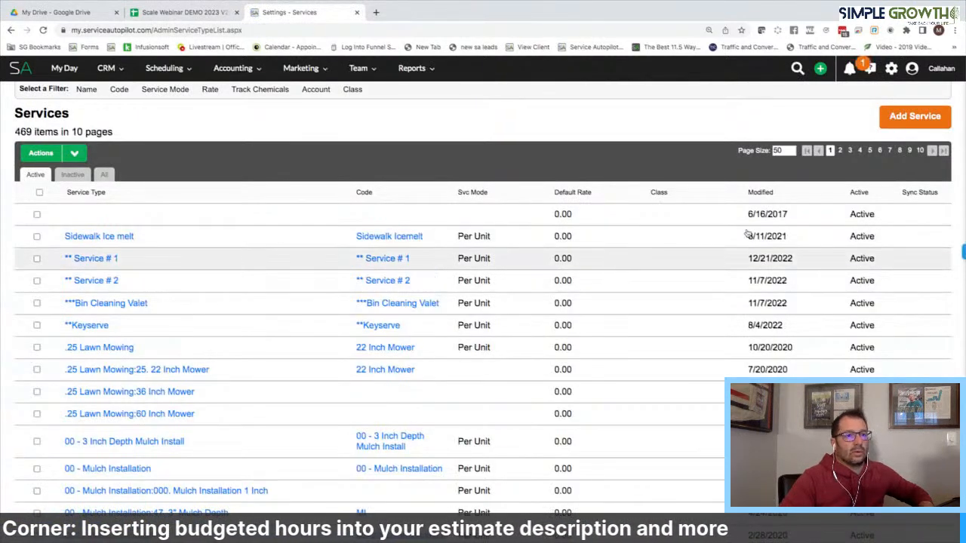
pyautogui.click(918, 119)
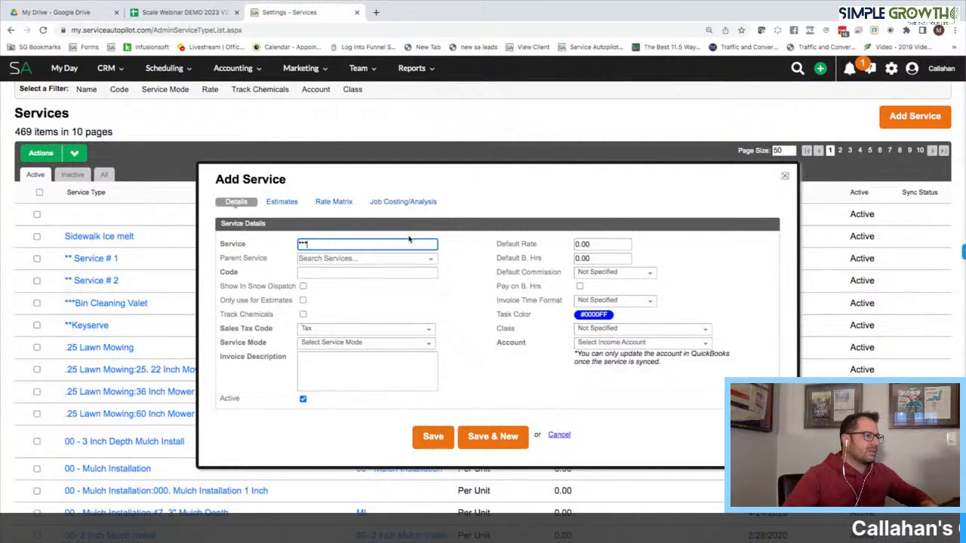
# Name the service '****Bed Maintenance Min' and use Bed Maintenance Min as its service code
pyautogui.click(175, 14)
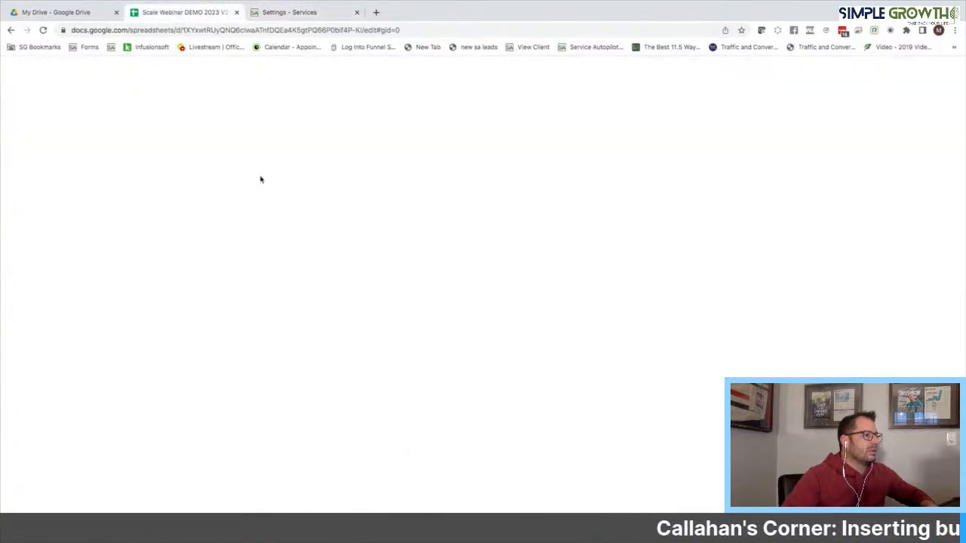
pyautogui.click(341, 202)
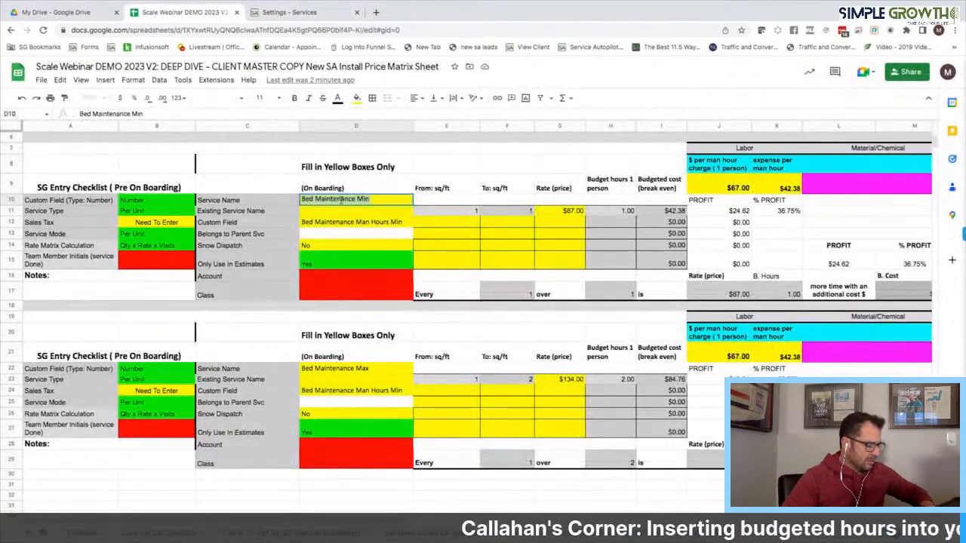
pyautogui.click(289, 13)
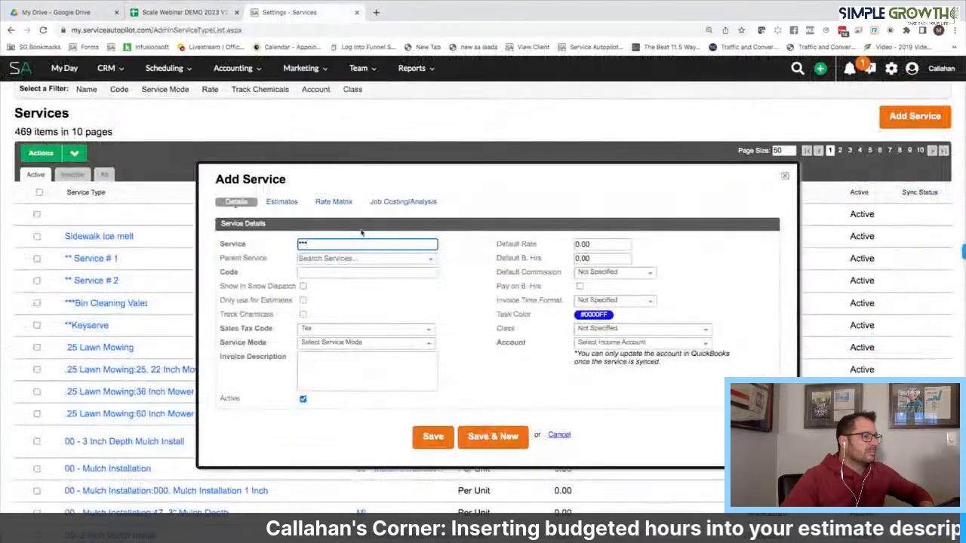
pyautogui.write('Bed Maintenance Min')
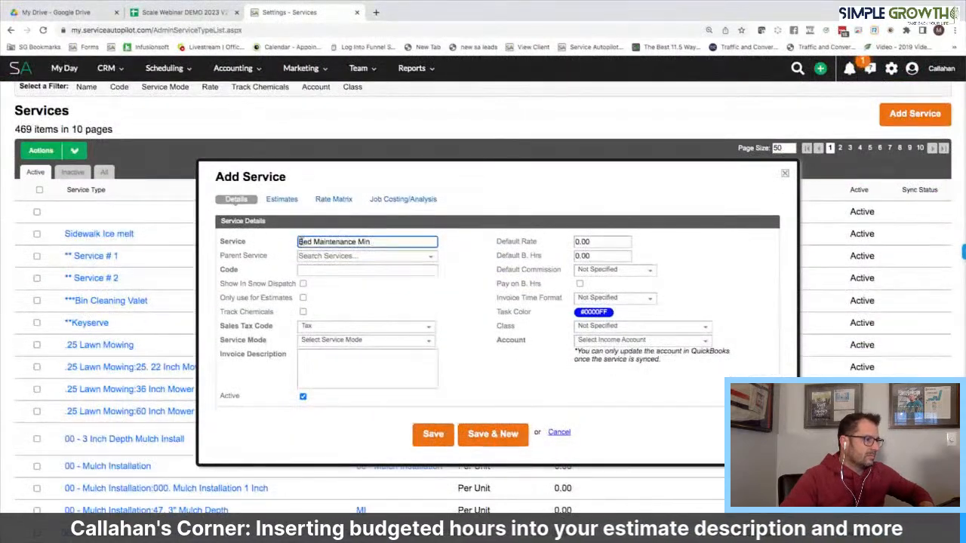
pyautogui.click(301, 241)
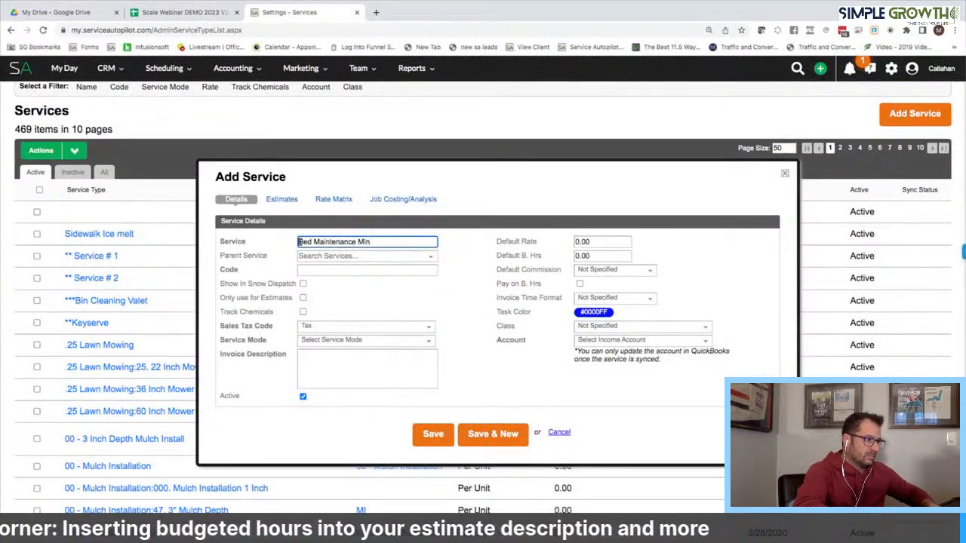
pyautogui.write('****')
pyautogui.click(301, 269)
pyautogui.write('Bed Maintenance Min')
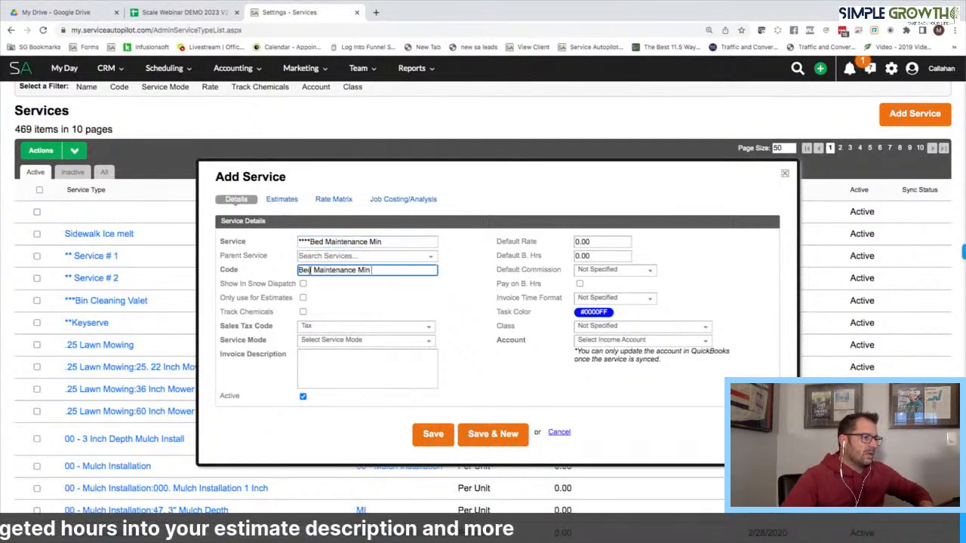
# Set service mode to Per Unit with invoice description Bed Maintenance Min
pyautogui.click(332, 341)
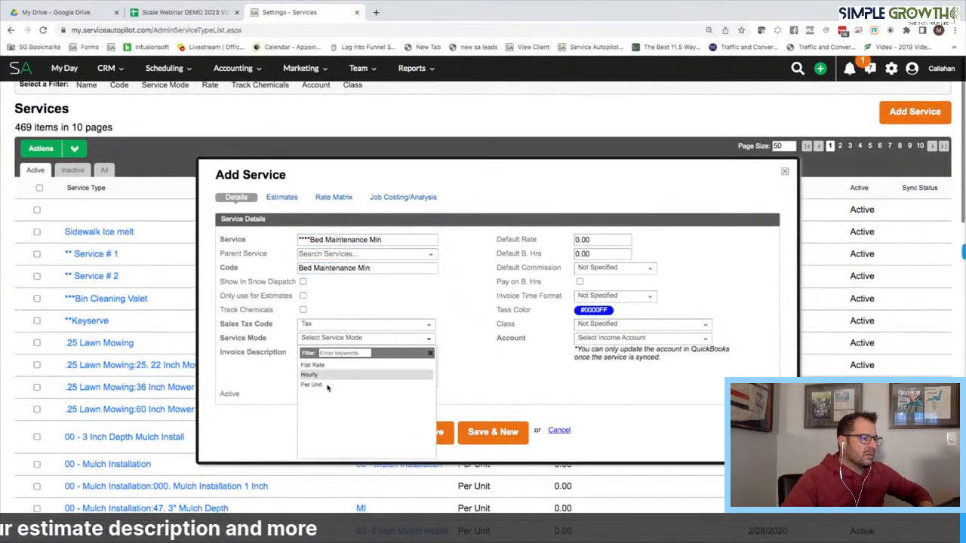
pyautogui.click(325, 387)
pyautogui.click(319, 358)
pyautogui.write('Bed Maintenance Min')
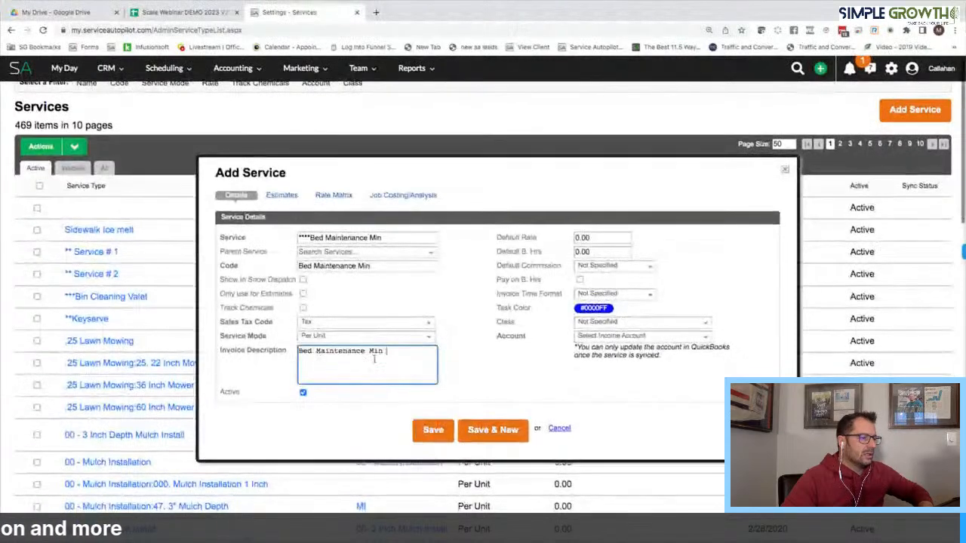
# Assign the Maintenance Services account and SUMMER class, then begin the estimate description
pyautogui.click(609, 337)
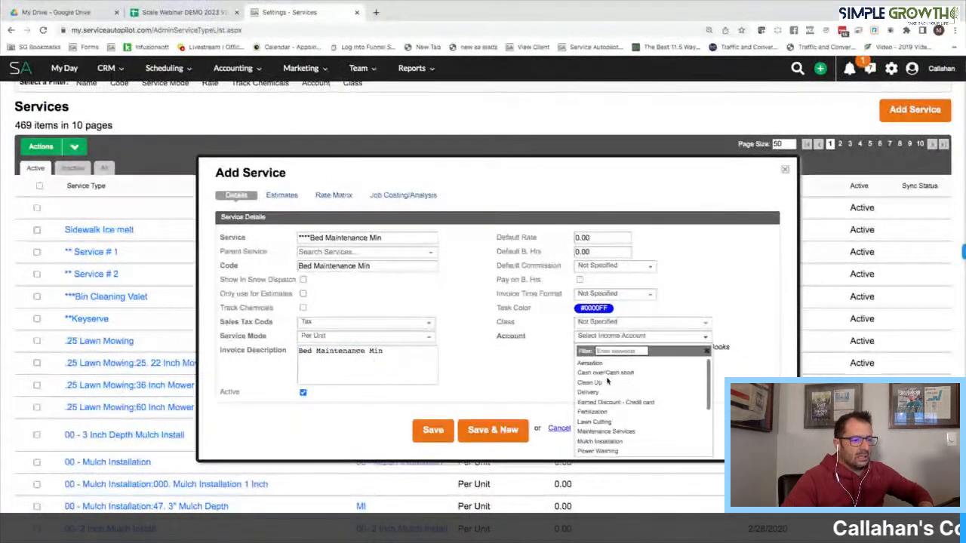
pyautogui.click(608, 429)
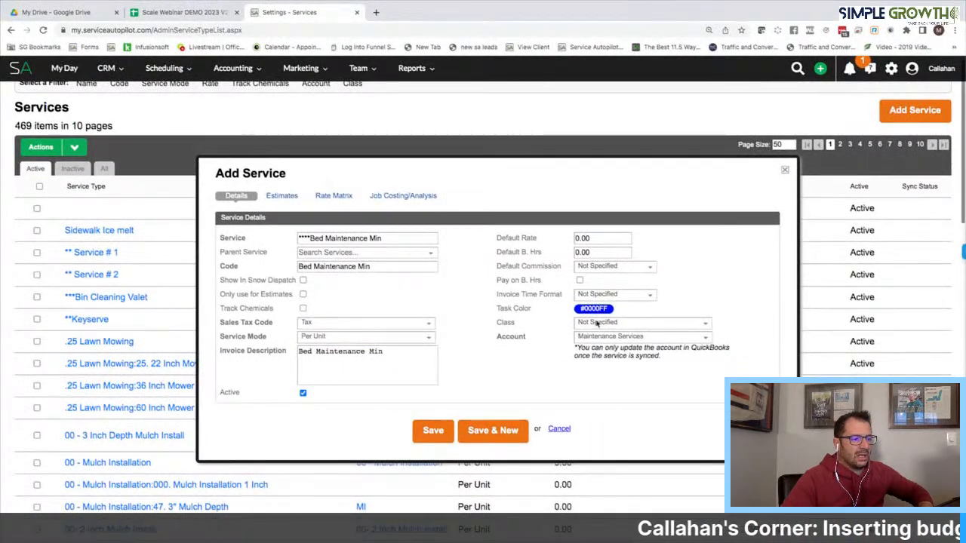
pyautogui.click(596, 323)
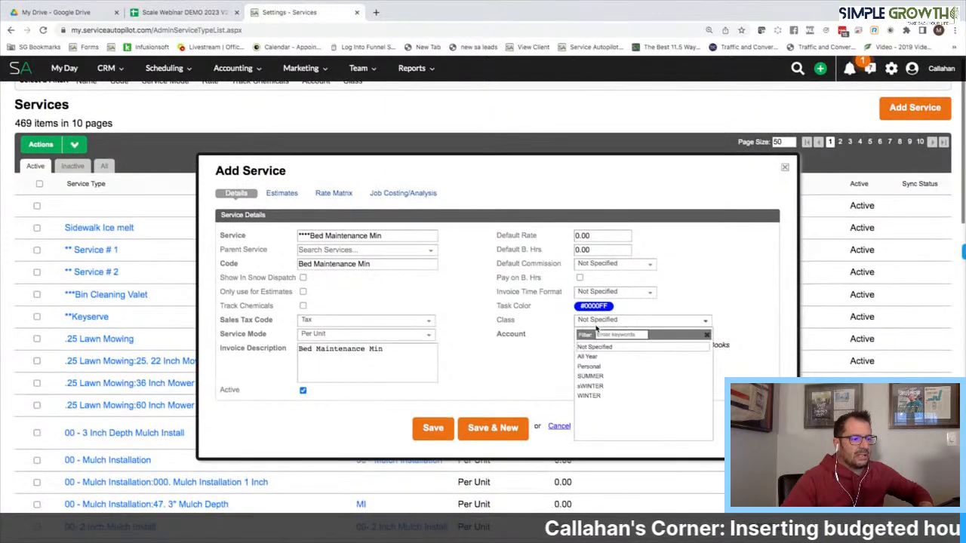
pyautogui.click(590, 373)
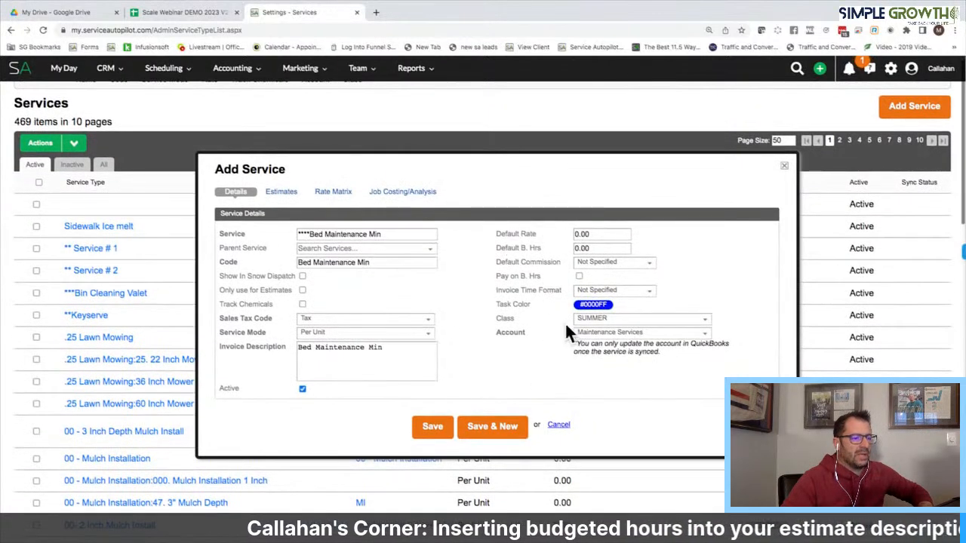
pyautogui.click(281, 192)
pyautogui.click(344, 284)
# Write 'Bed Maintenance minimum based on budgeted hours' as the estimate description and open a new tab
pyautogui.write('Bed Maintenance Minimum based on  Bu')
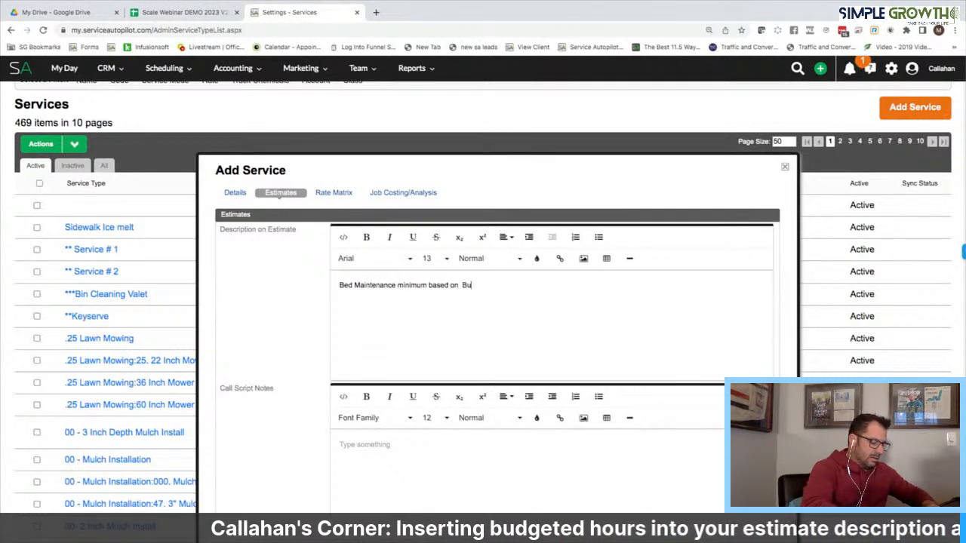
pyautogui.press('BackSpace')
pyautogui.press('BackSpace')
pyautogui.press('BackSpace')
pyautogui.press('BackSpace')
pyautogui.press('BackSpace')
pyautogui.press('BackSpace')
pyautogui.press('BackSpace')
pyautogui.press('BackSpace')
pyautogui.write('B')
pyautogui.write('budgeted hours')
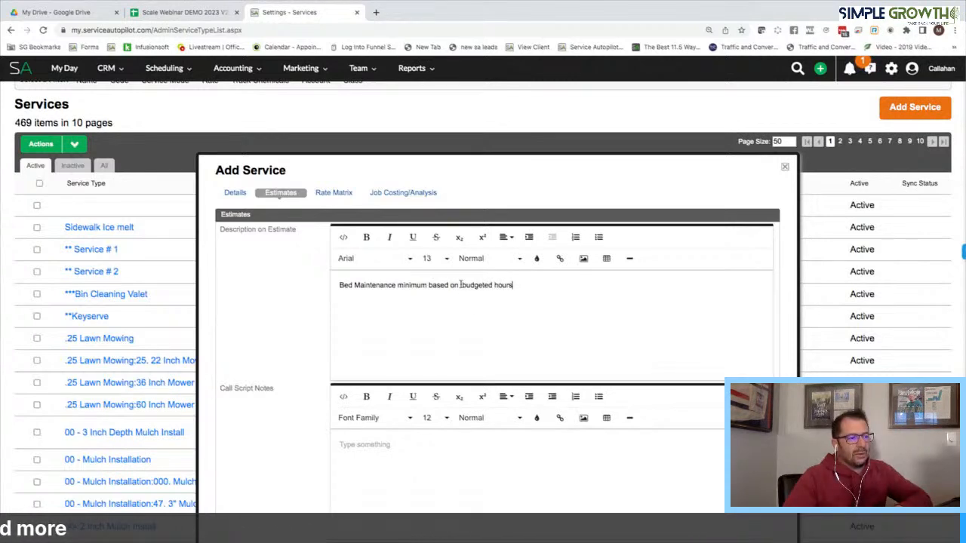
pyautogui.click(376, 12)
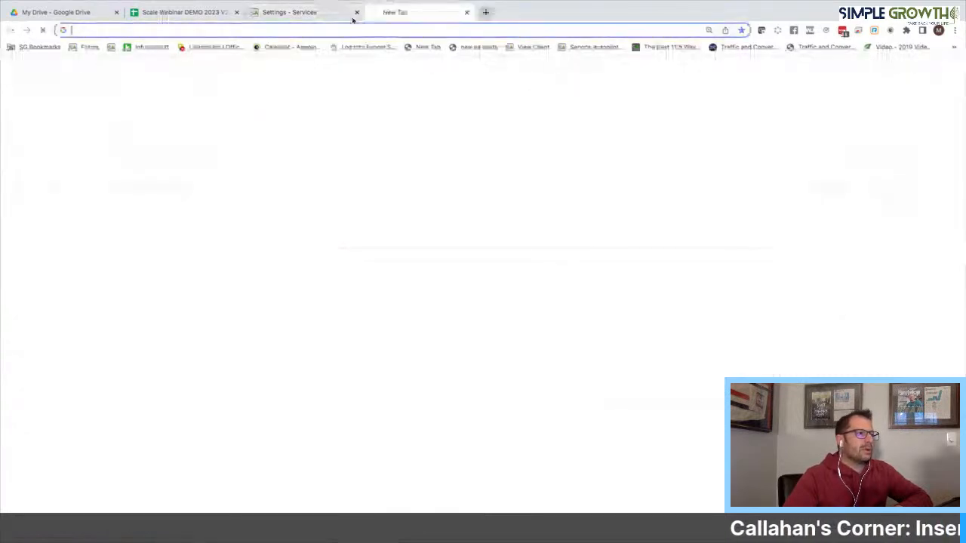
# Load Service Autopilot, search settings for 'doc', and edit the AC-B4-E1 Big 4 Email 1 document
pyautogui.click(110, 46)
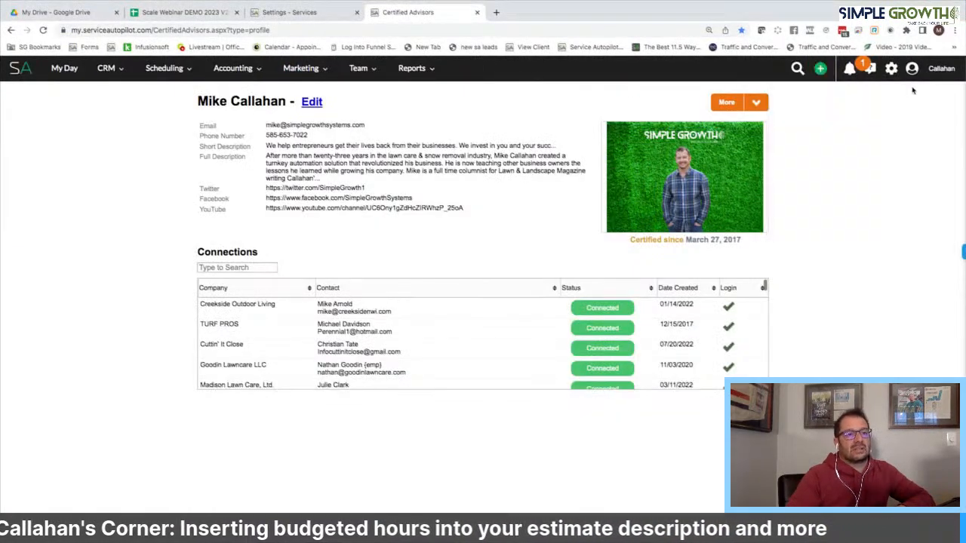
pyautogui.click(892, 68)
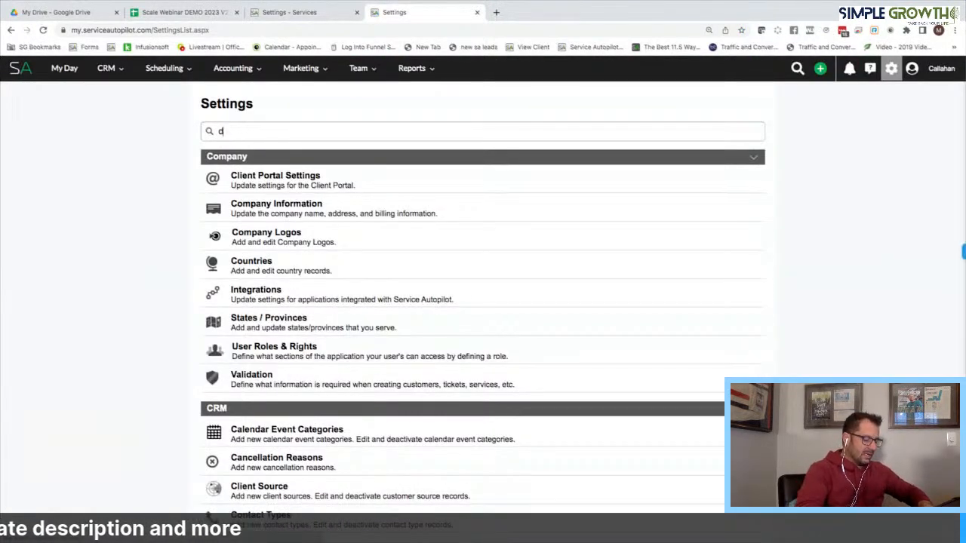
pyautogui.write('doc')
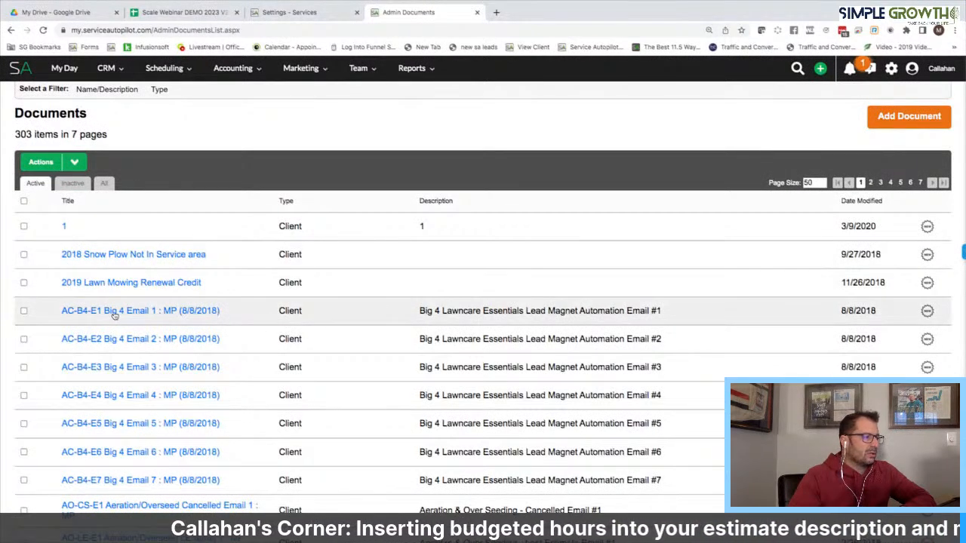
pyautogui.click(115, 313)
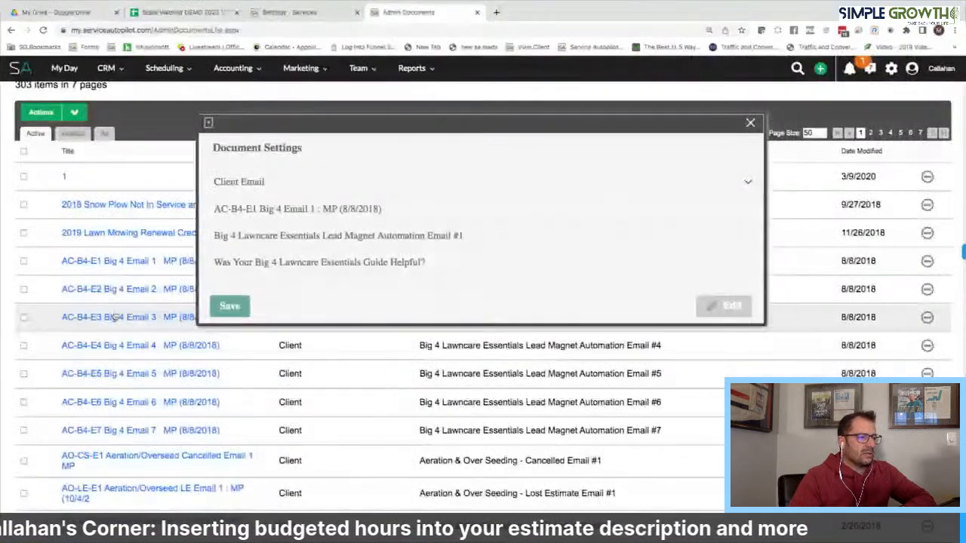
pyautogui.click(731, 306)
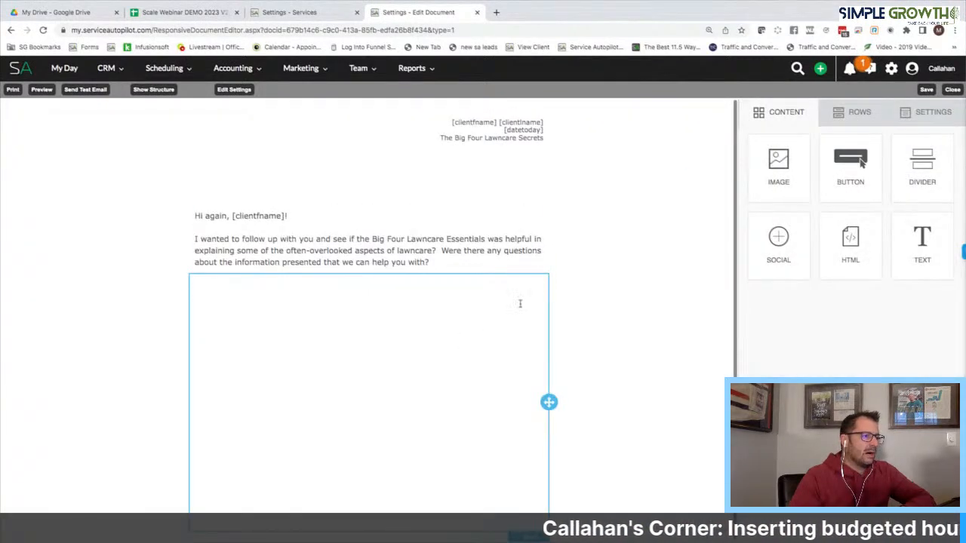
pyautogui.click(262, 195)
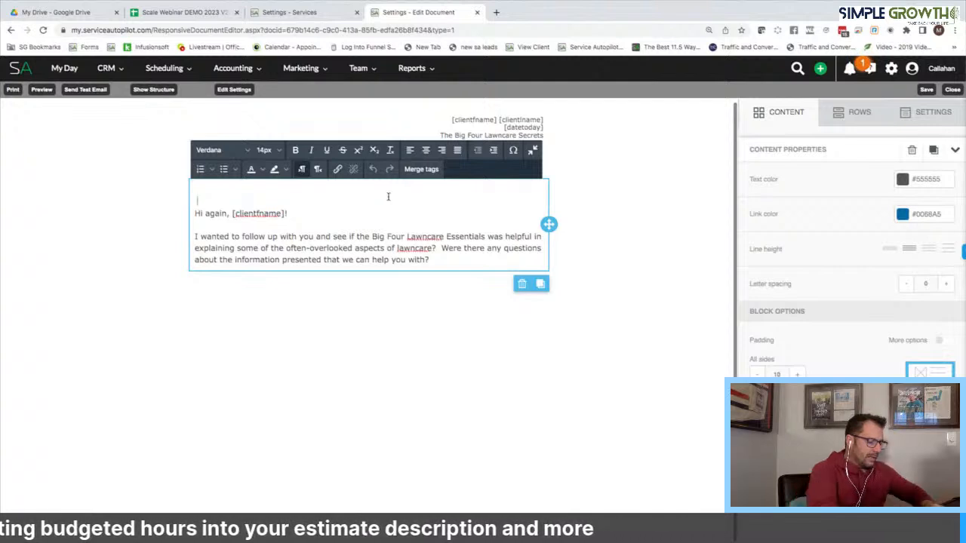
pyautogui.write('@')
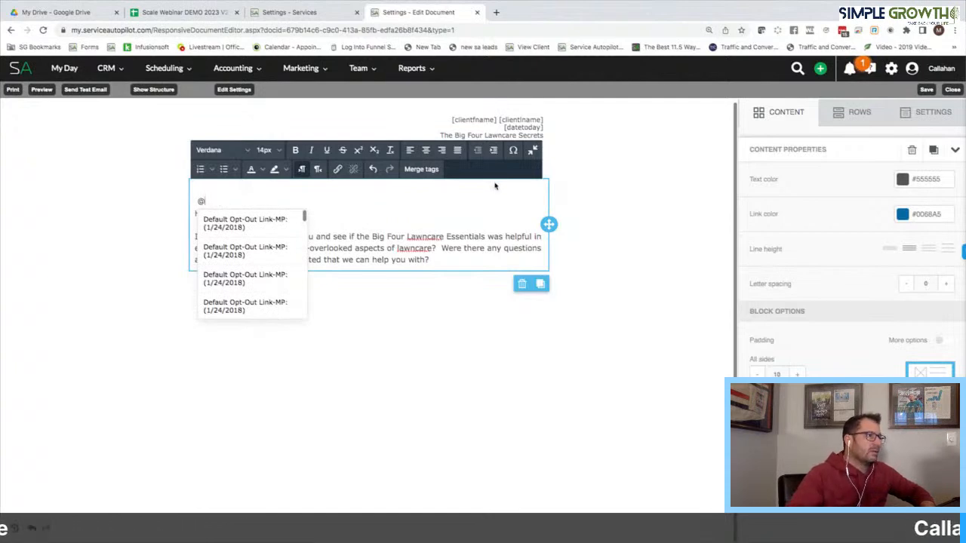
pyautogui.moveTo(233, 68)
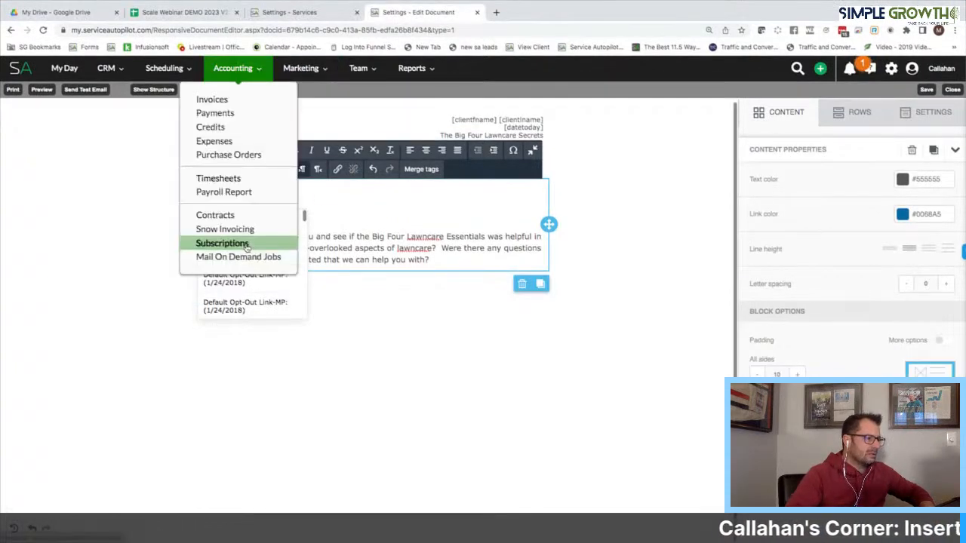
pyautogui.click(373, 194)
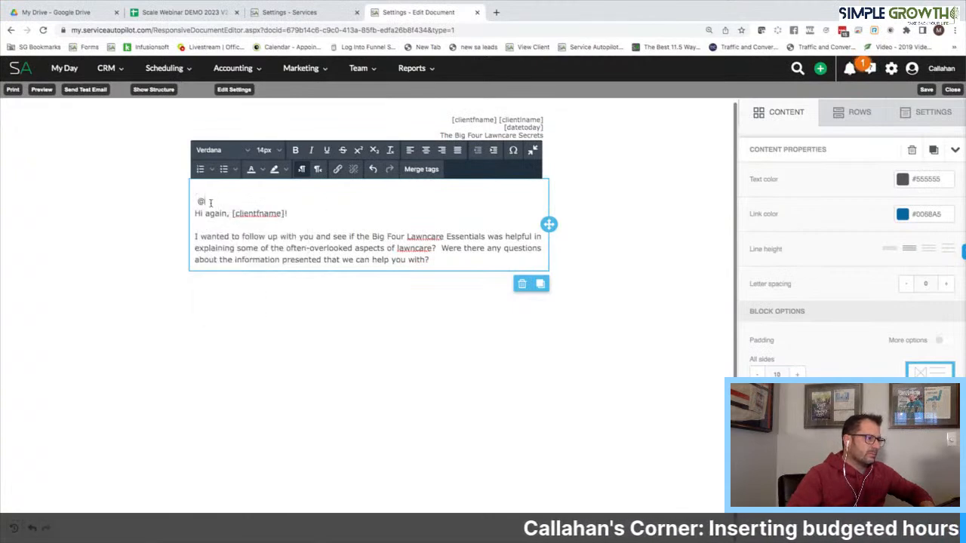
pyautogui.press('BackSpace')
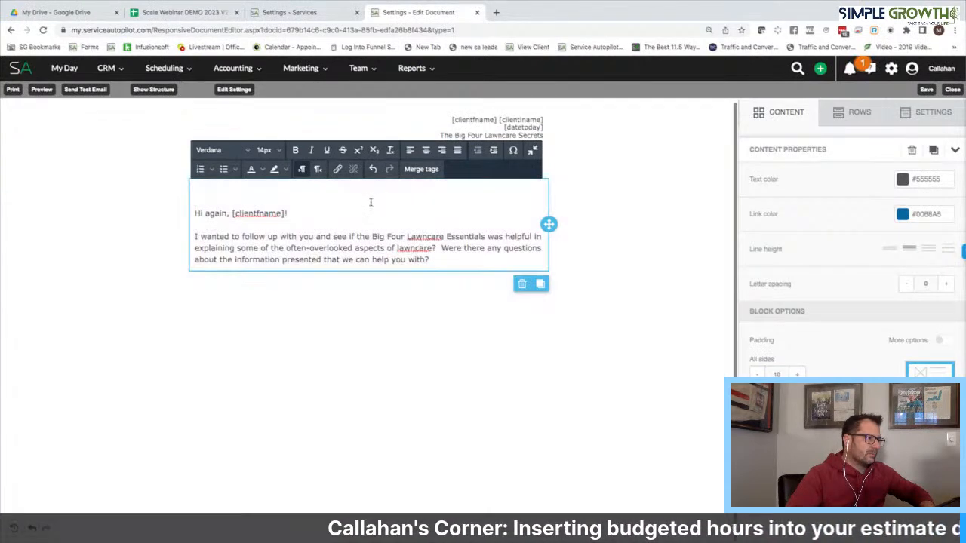
pyautogui.click(424, 173)
pyautogui.scroll(-5, 483, 323)
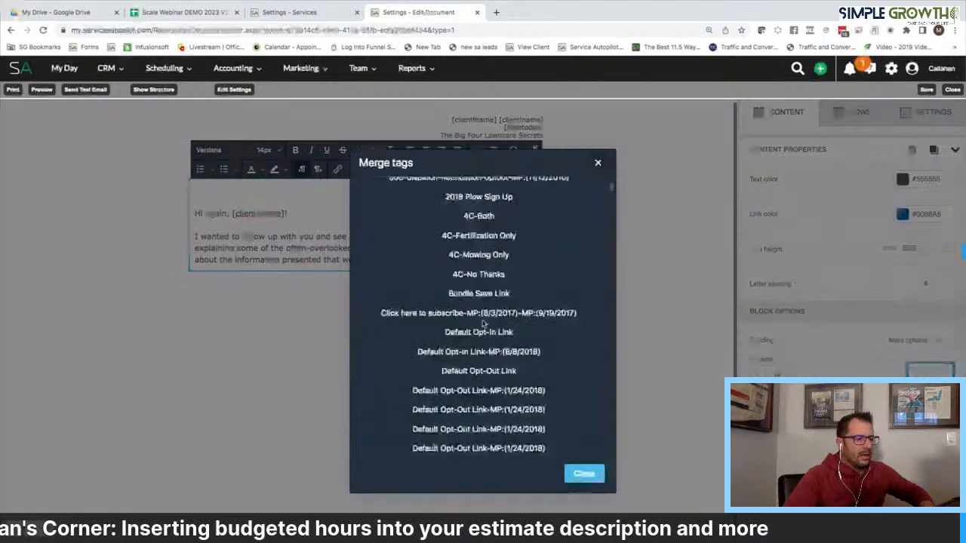
pyautogui.scroll(-10, 483, 323)
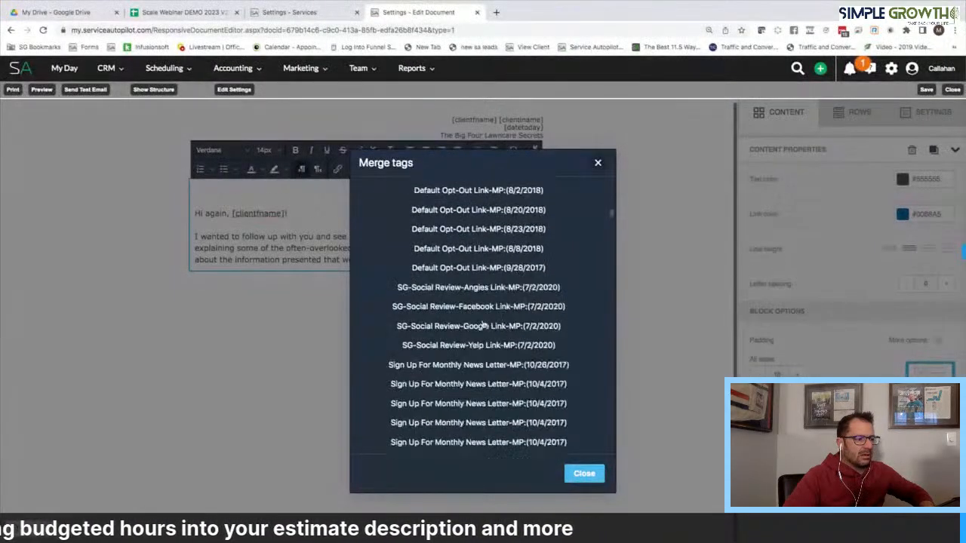
pyautogui.scroll(-10, 483, 323)
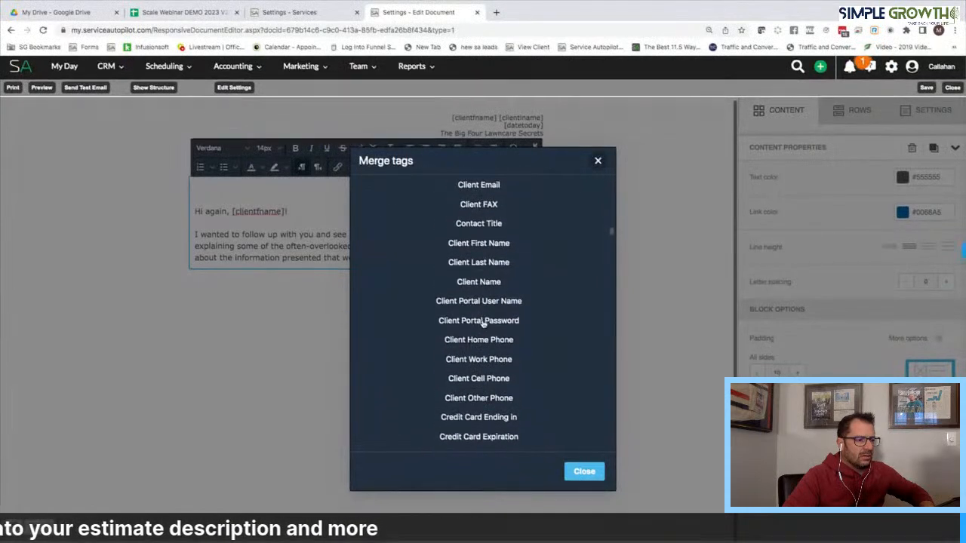
pyautogui.scroll(10, 483, 323)
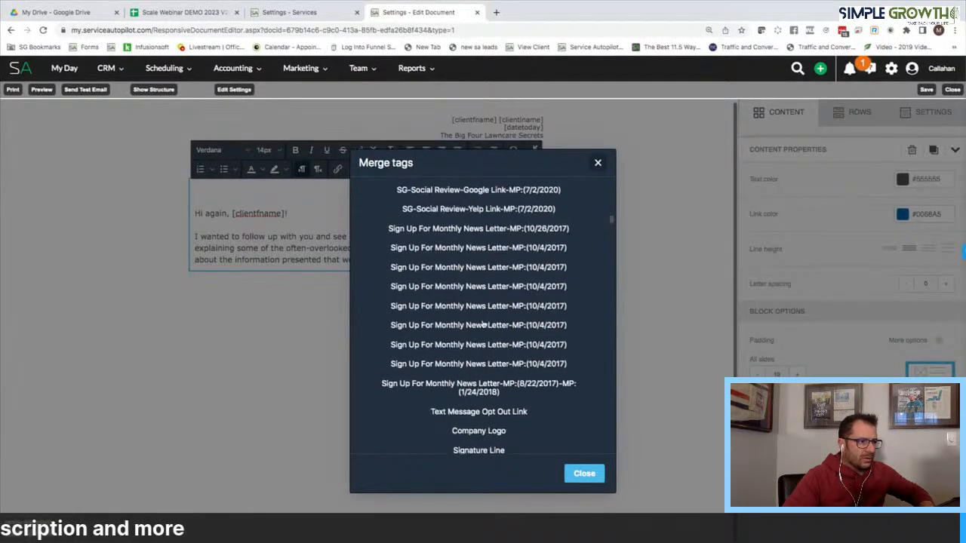
pyautogui.scroll(10, 483, 323)
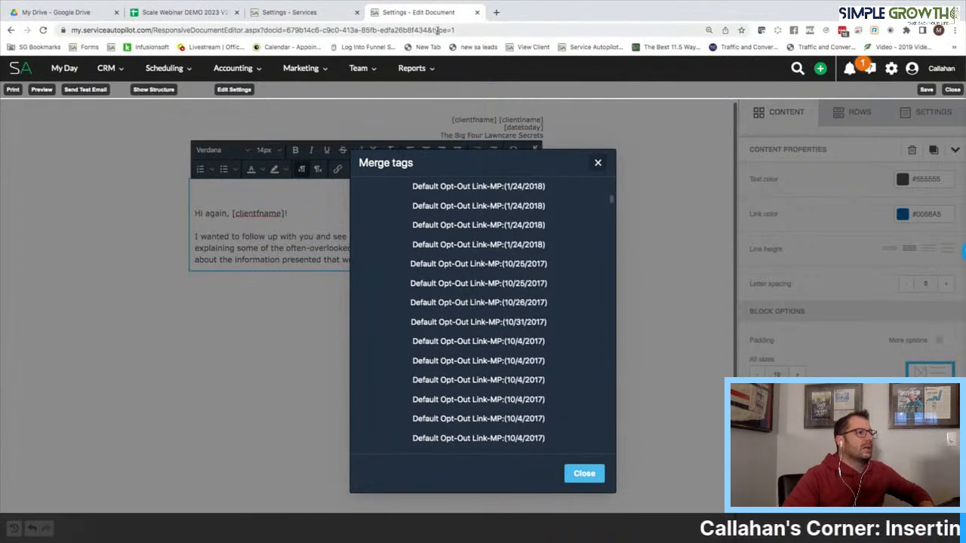
pyautogui.click(495, 12)
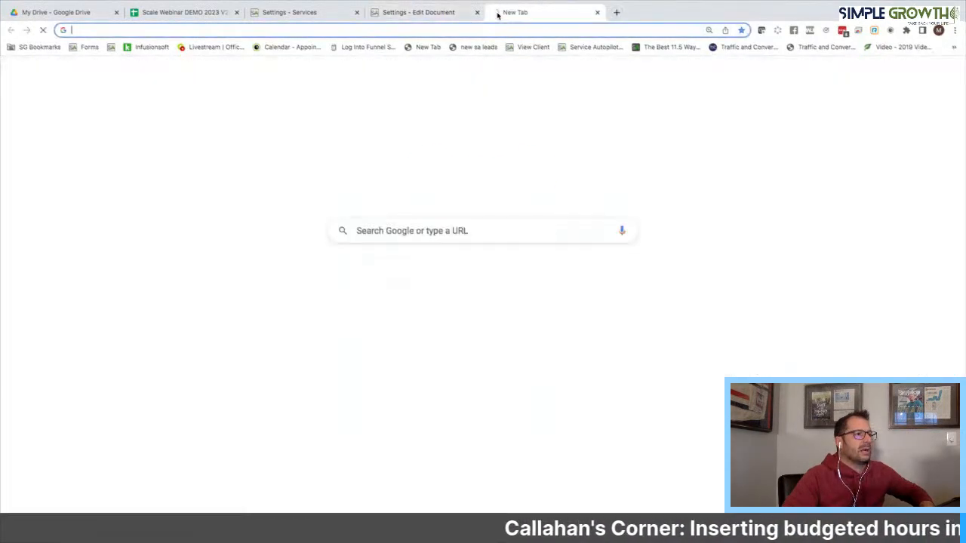
pyautogui.click(189, 12)
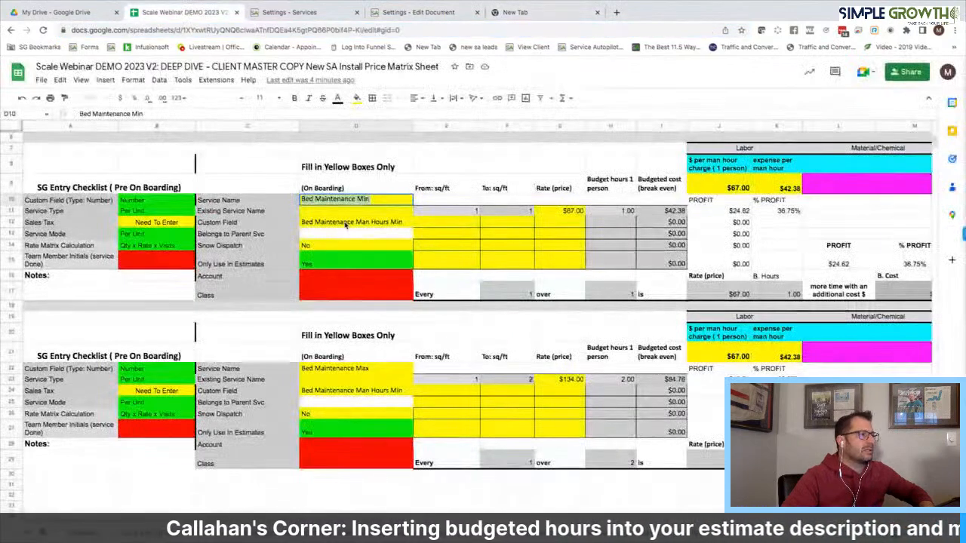
pyautogui.click(346, 222)
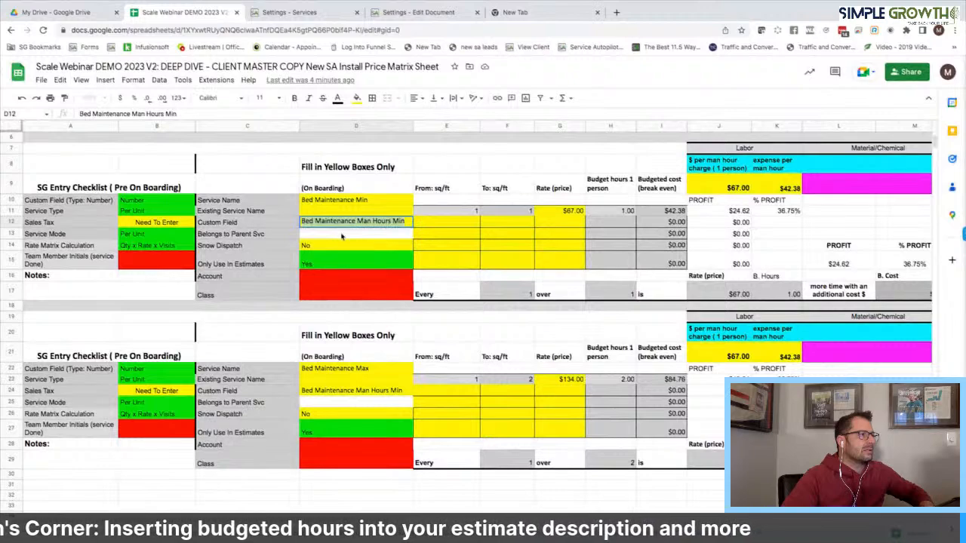
pyautogui.click(382, 13)
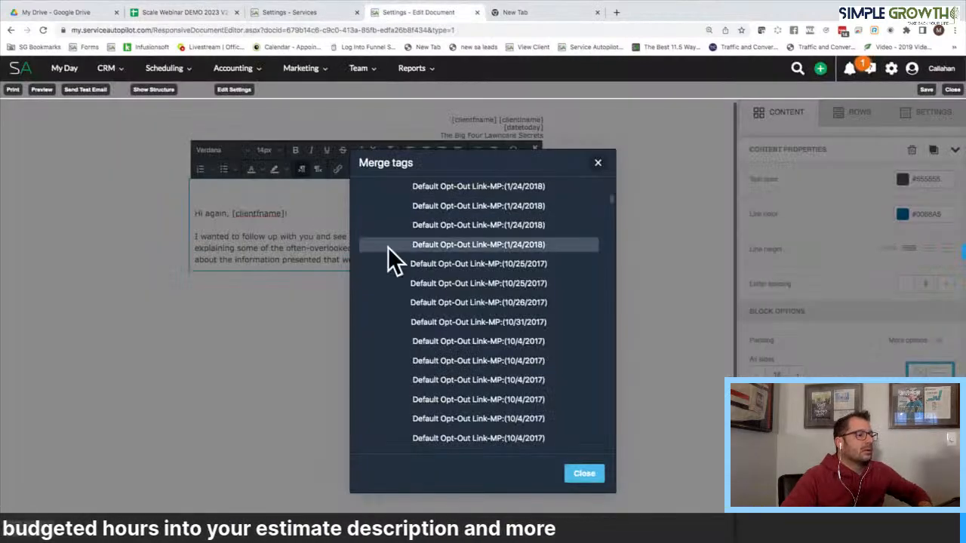
pyautogui.scroll(-1, 590, 249)
pyautogui.scroll(-5, 590, 249)
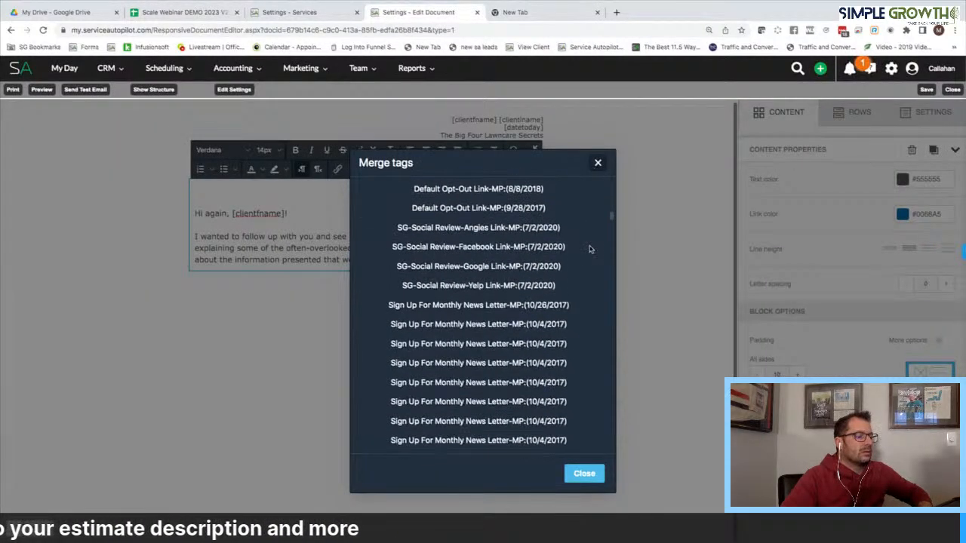
pyautogui.hotkey('ctrl', 'f')
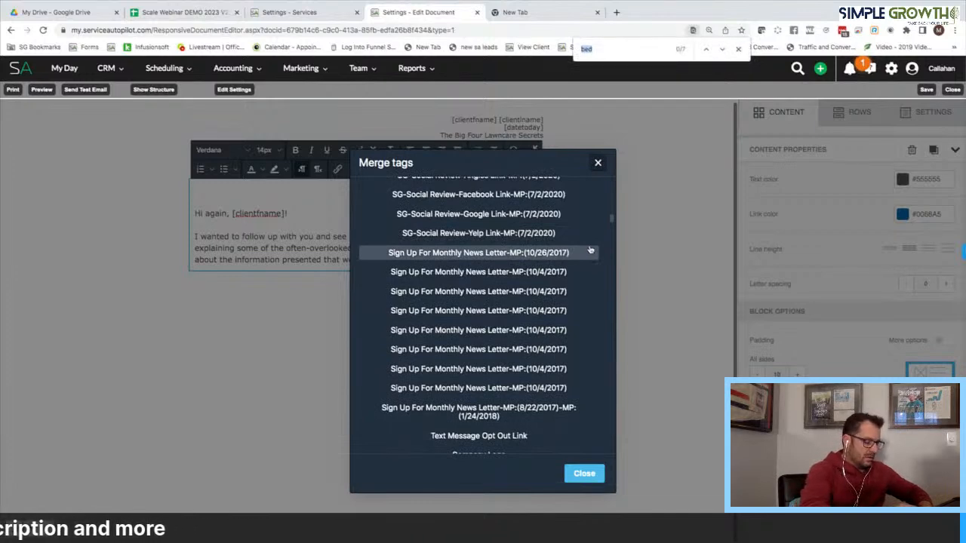
pyautogui.write('Bed Maintenance Man Hours Min')
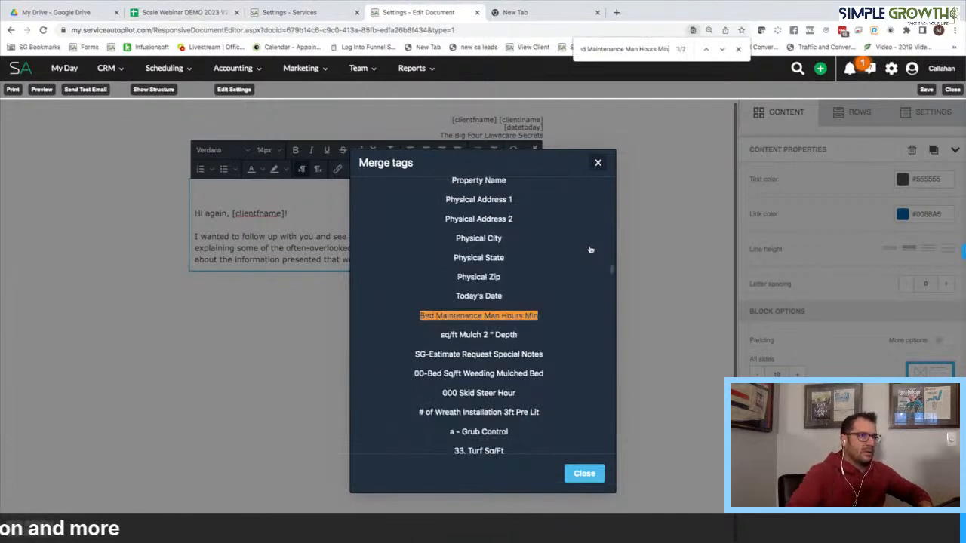
pyautogui.click(519, 317)
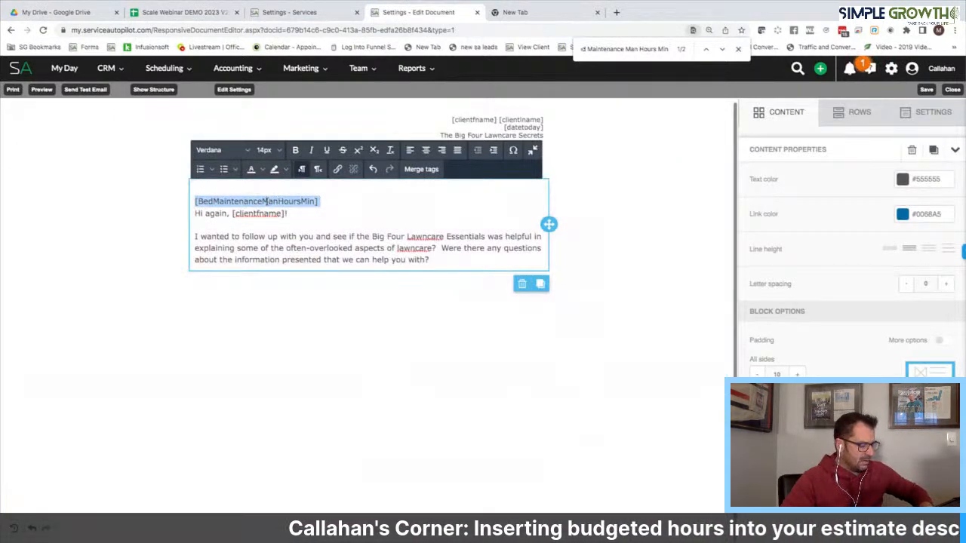
pyautogui.press('BackSpace')
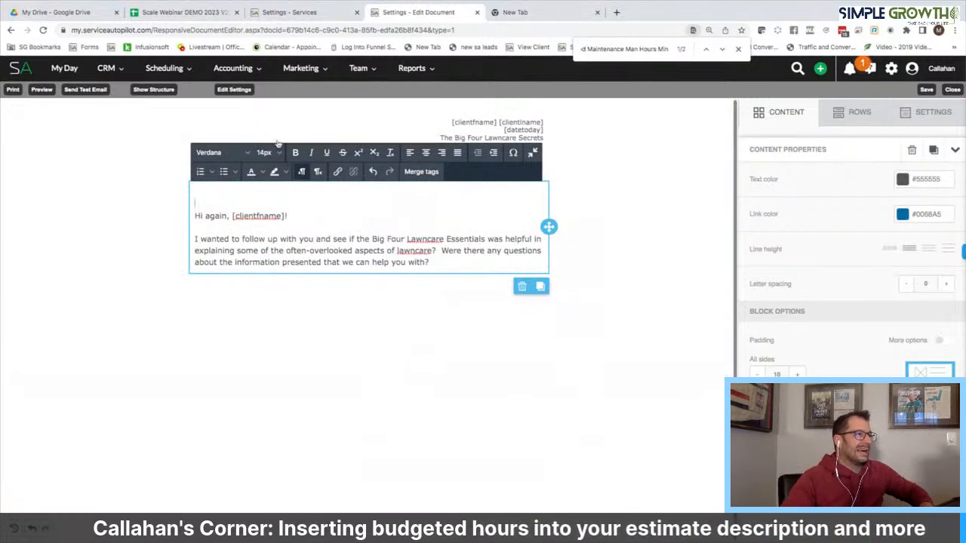
pyautogui.click(266, 13)
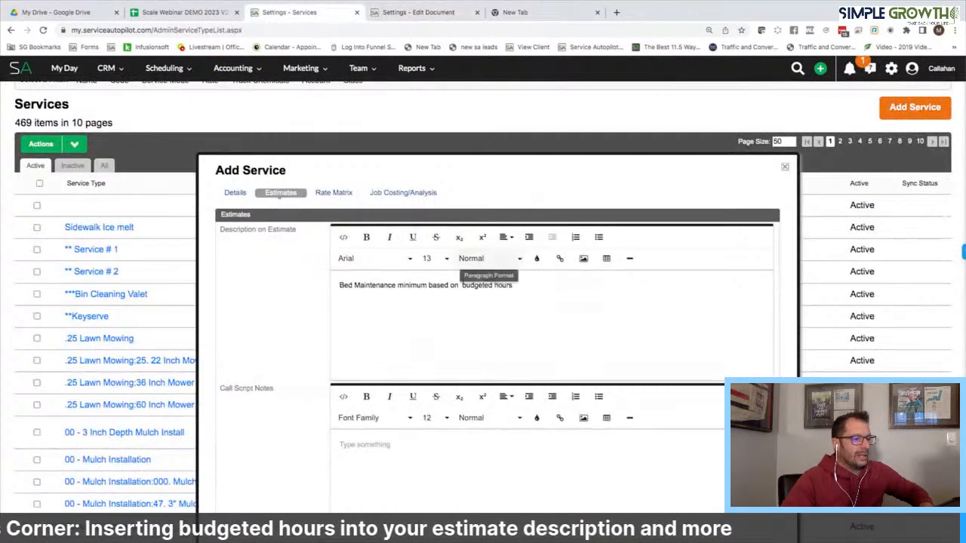
# Paste [BedMaintenanceManHoursMin] after 'based on' in the minimum estimate description and save the service
pyautogui.click(460, 285)
pyautogui.write('[BedMaintenanceManHoursMin]')
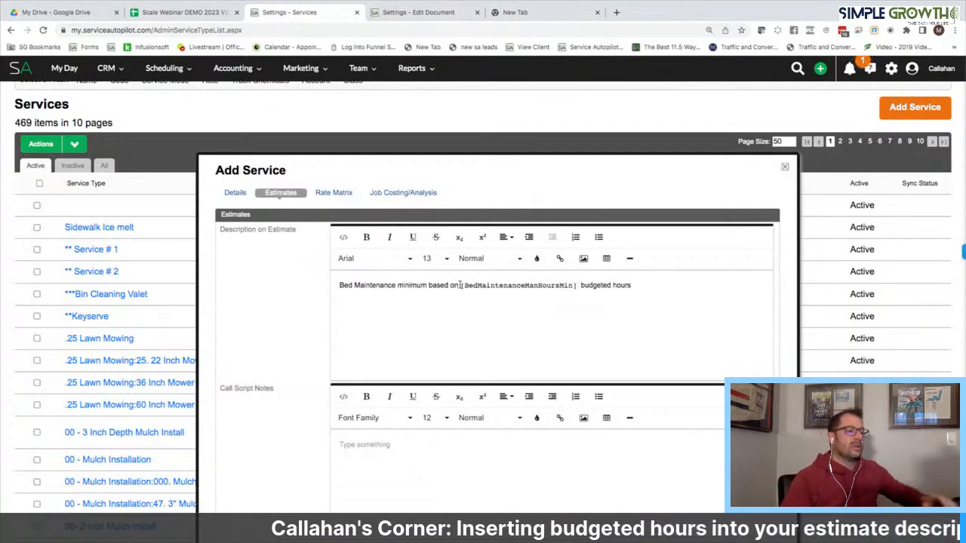
pyautogui.scroll(-5, 504, 318)
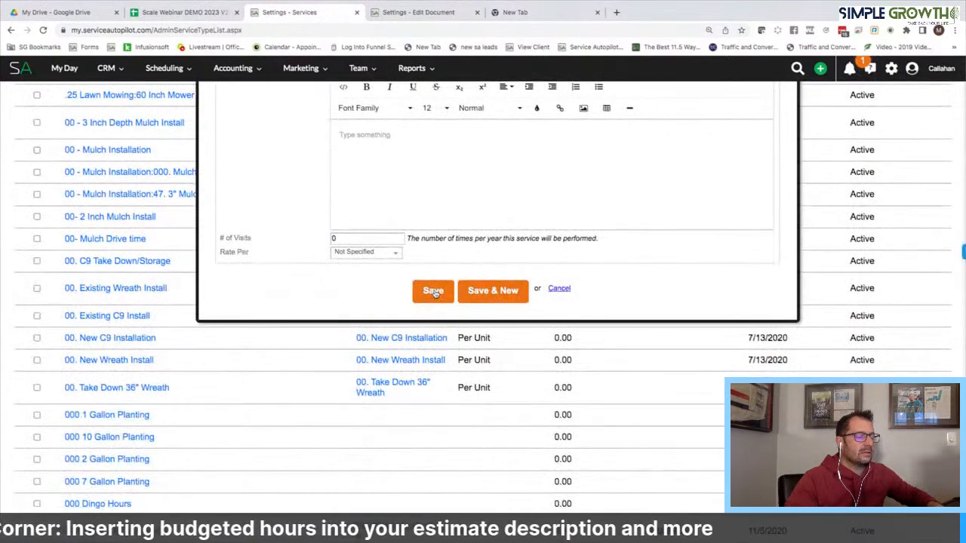
pyautogui.click(493, 292)
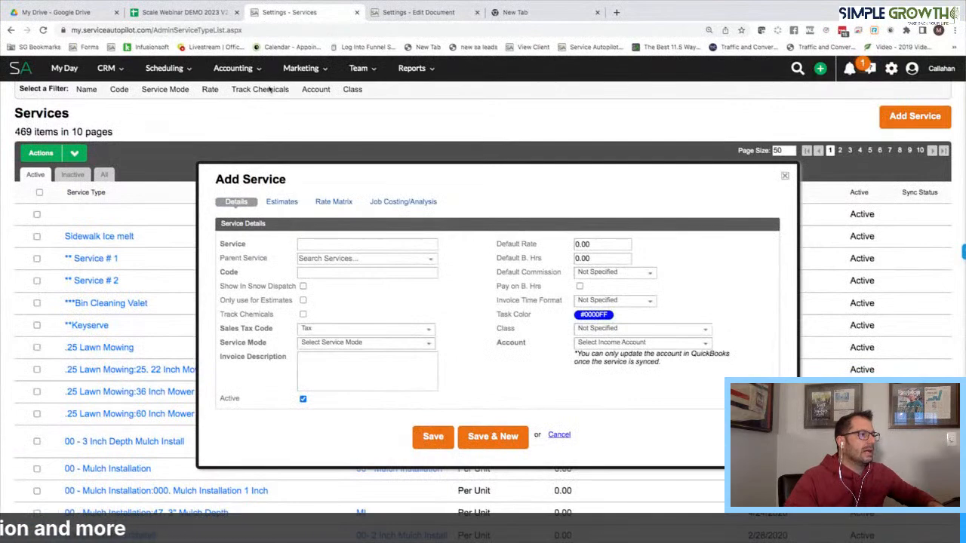
pyautogui.click(200, 14)
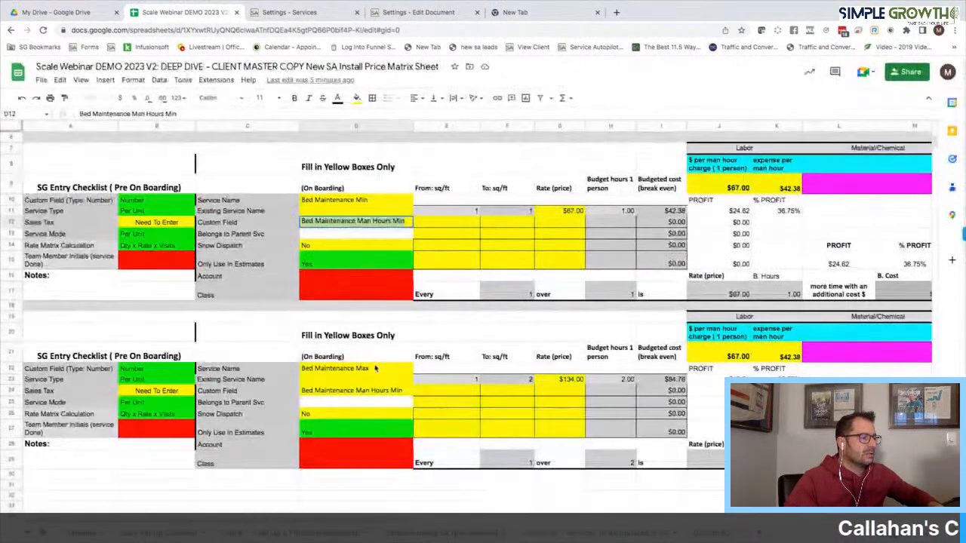
# Use 'Bed Maintenance Max' from the sheet as the new service's name and code
pyautogui.click(375, 370)
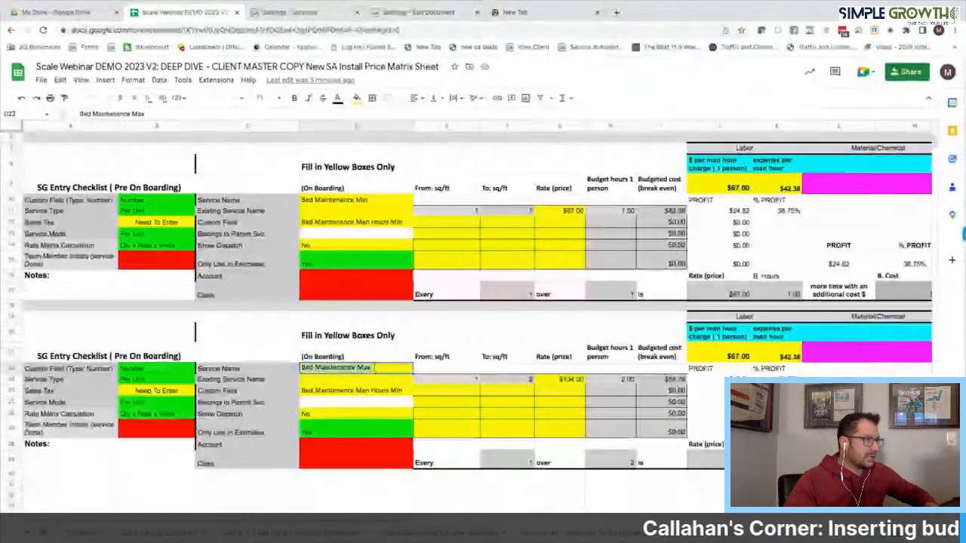
pyautogui.click(325, 13)
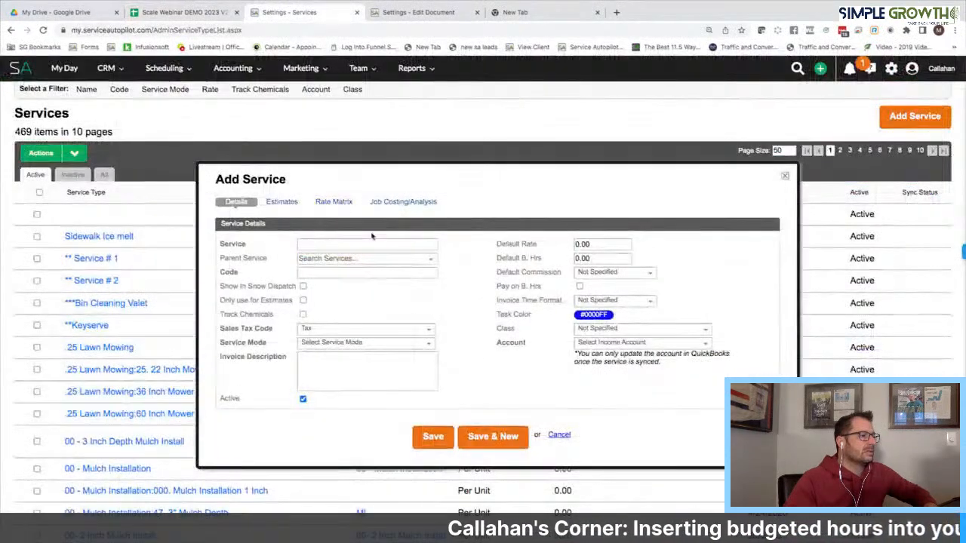
pyautogui.click(364, 244)
pyautogui.write('Bed Maintenance Max')
pyautogui.click(352, 272)
pyautogui.write('Bed Maintenance Max')
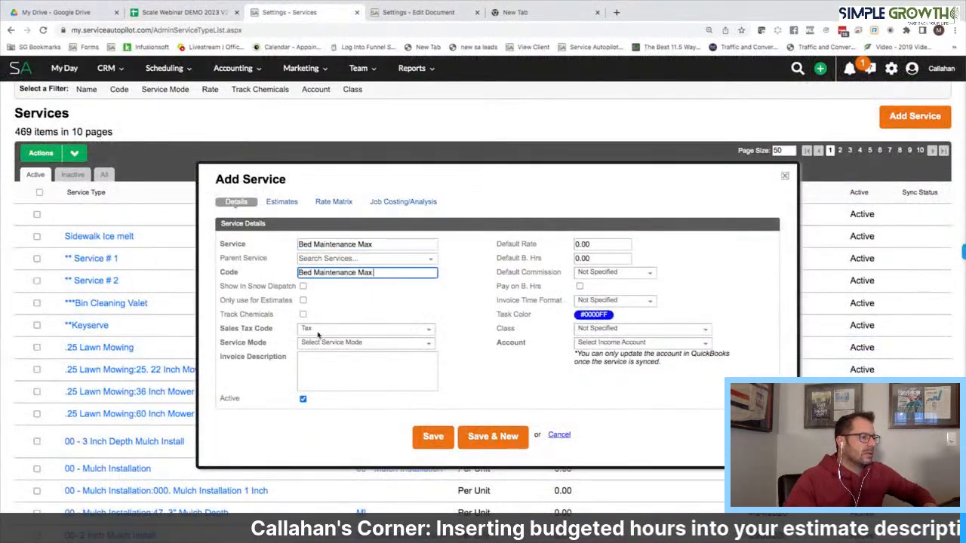
# Set Per Unit mode, invoice description 'Bed Maintenance Max', Maintenance Services account and SUMMER class
pyautogui.click(355, 343)
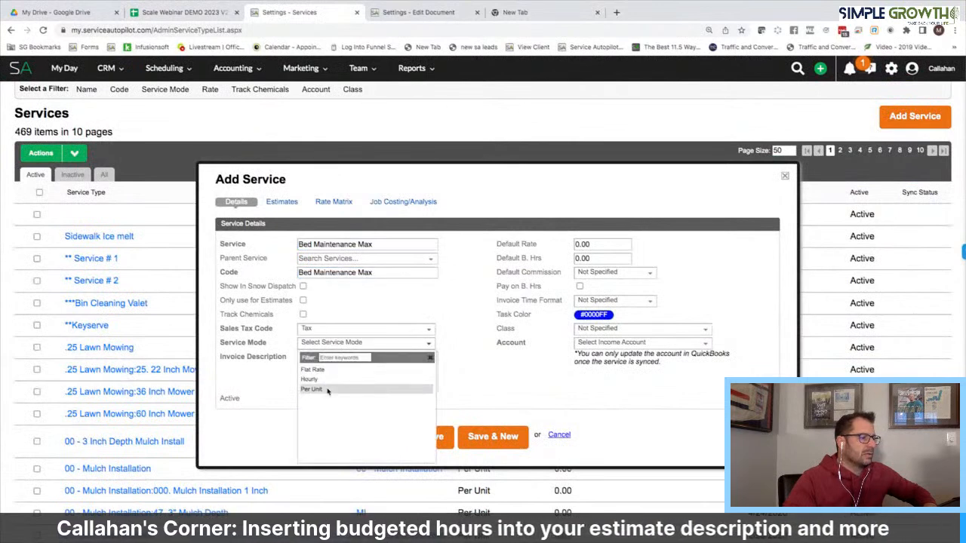
pyautogui.click(336, 390)
pyautogui.click(332, 368)
pyautogui.write('Bed Maintenance Max')
pyautogui.click(618, 342)
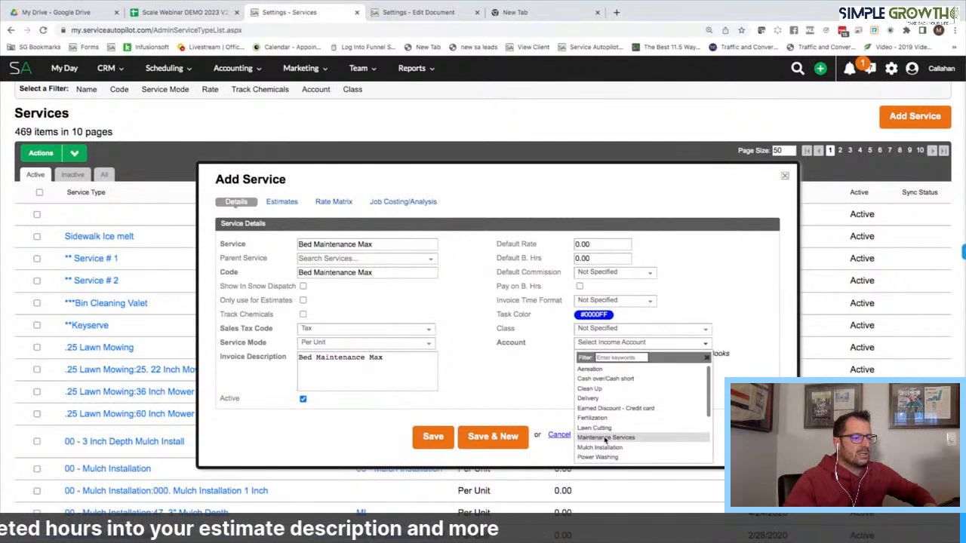
pyautogui.click(606, 438)
pyautogui.click(603, 330)
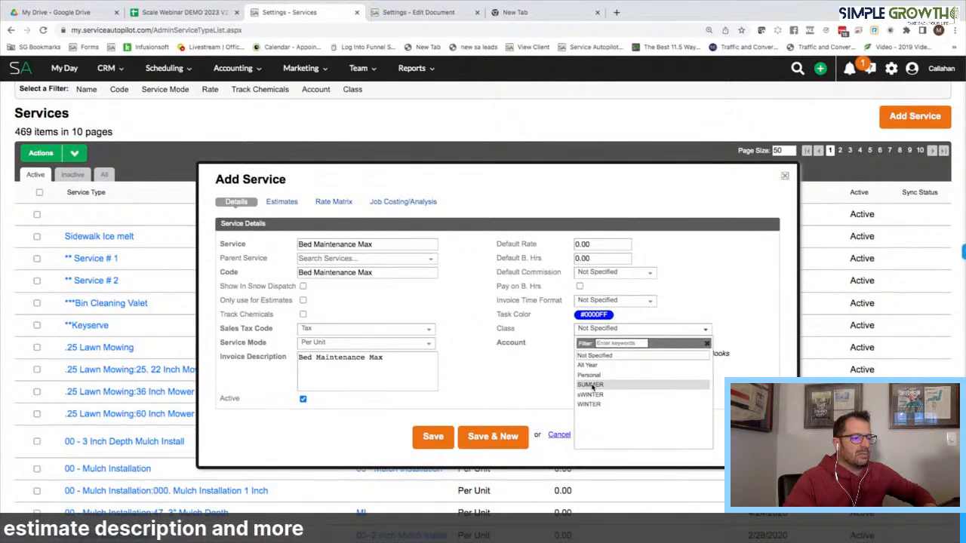
pyautogui.click(591, 385)
pyautogui.click(282, 202)
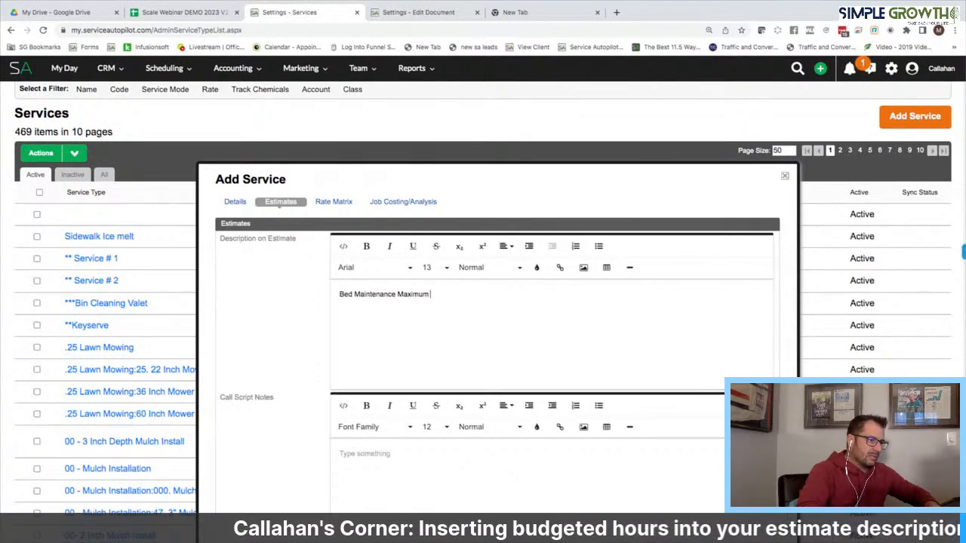
# Put 'budgeted hours' on its own line in the max description and bold 'Bed Maintenance'
pyautogui.write('budgeted hou')
pyautogui.press('BackSpace')
pyautogui.press('BackSpace')
pyautogui.press('BackSpace')
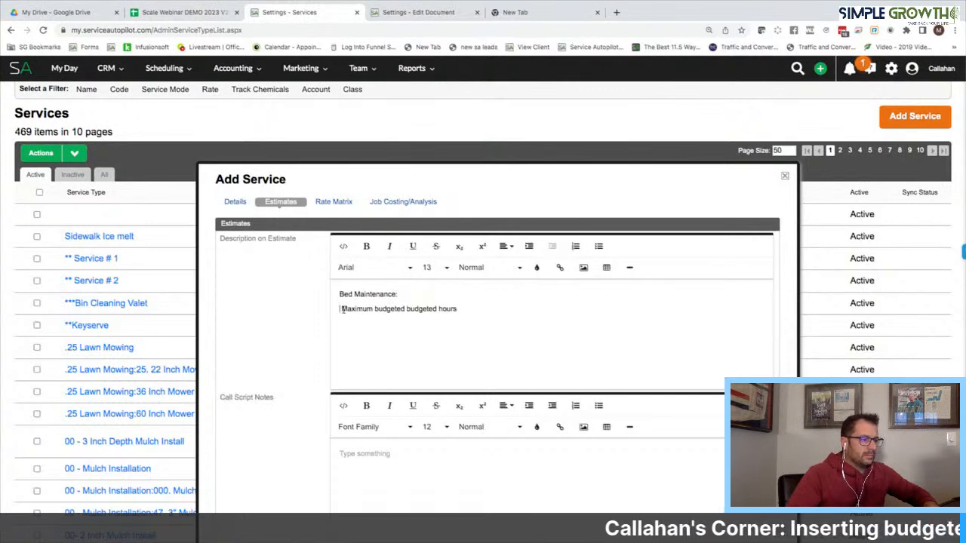
pyautogui.press('BackSpace')
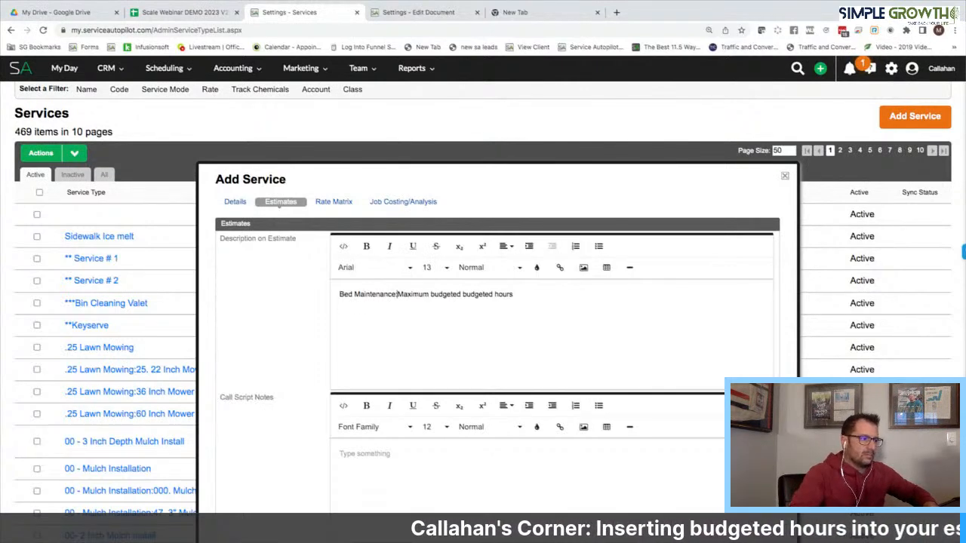
pyautogui.press('Return')
pyautogui.moveTo(397, 293); pyautogui.dragTo(332, 293)
pyautogui.hotkey('ctrl', 'b')
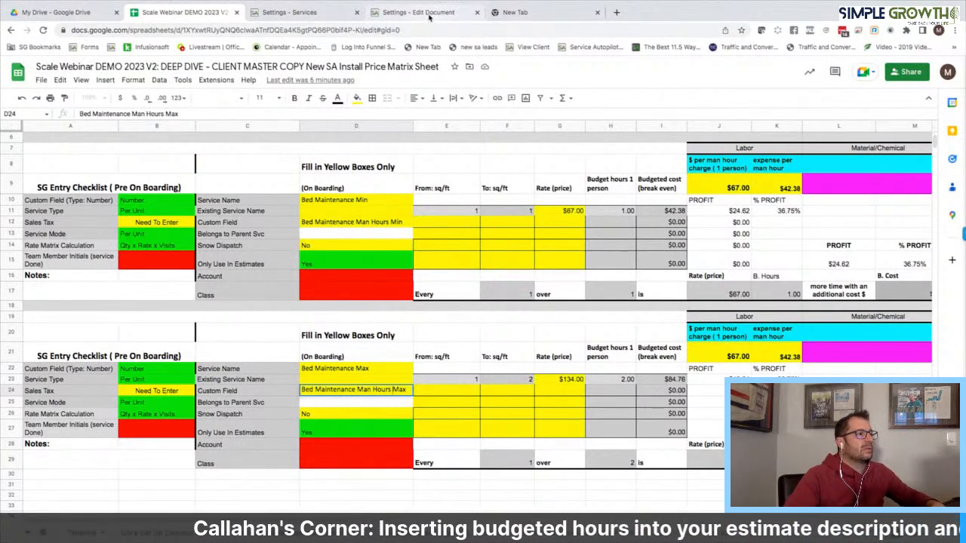
# In a new tab, find the duplicate 'bed maint' field in Custom Fields settings and open it
pyautogui.click(516, 13)
pyautogui.click(111, 47)
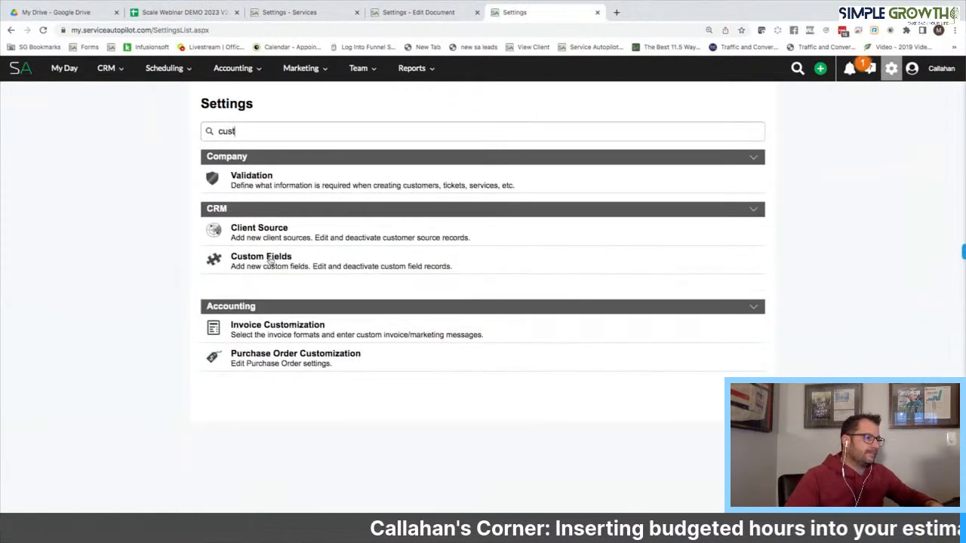
pyautogui.click(270, 258)
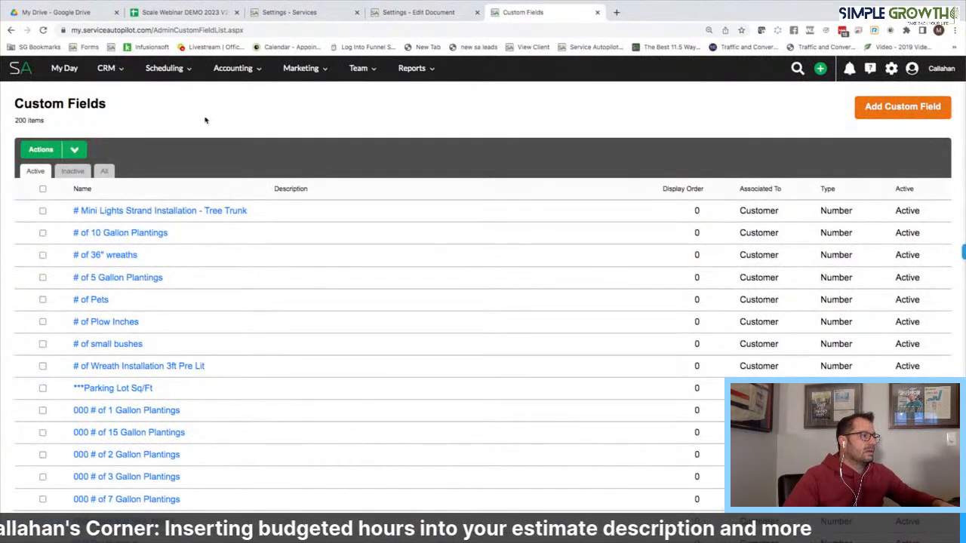
pyautogui.hotkey('ctrl', 'f')
pyautogui.write('bed maint')
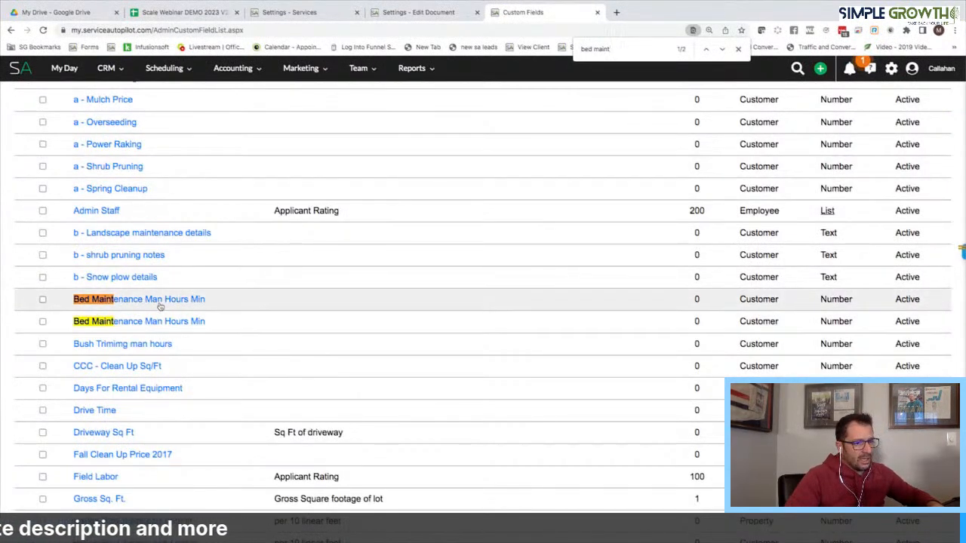
pyautogui.click(184, 322)
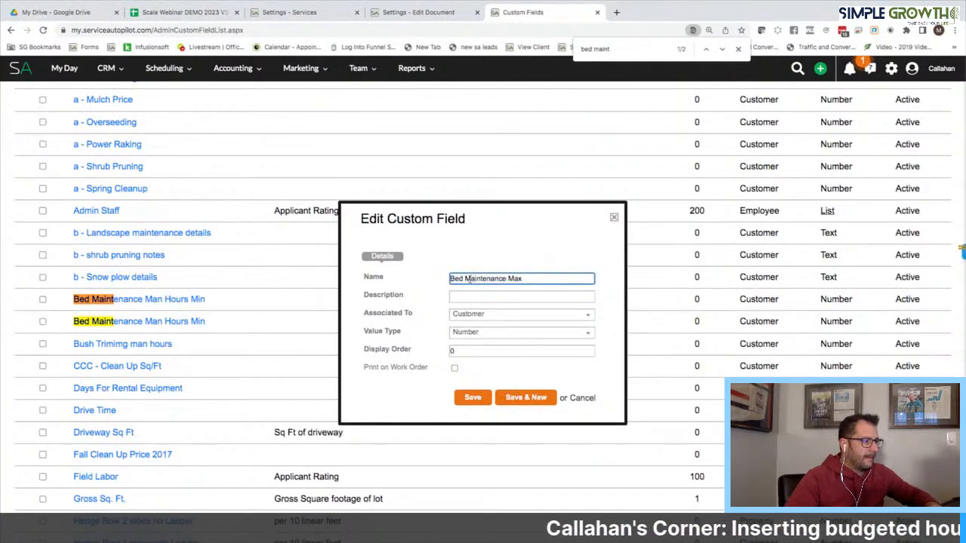
# Rename the field to 'Bed Maintenance Man Hours Max' and save it
pyautogui.click(511, 278)
pyautogui.write('Man ')
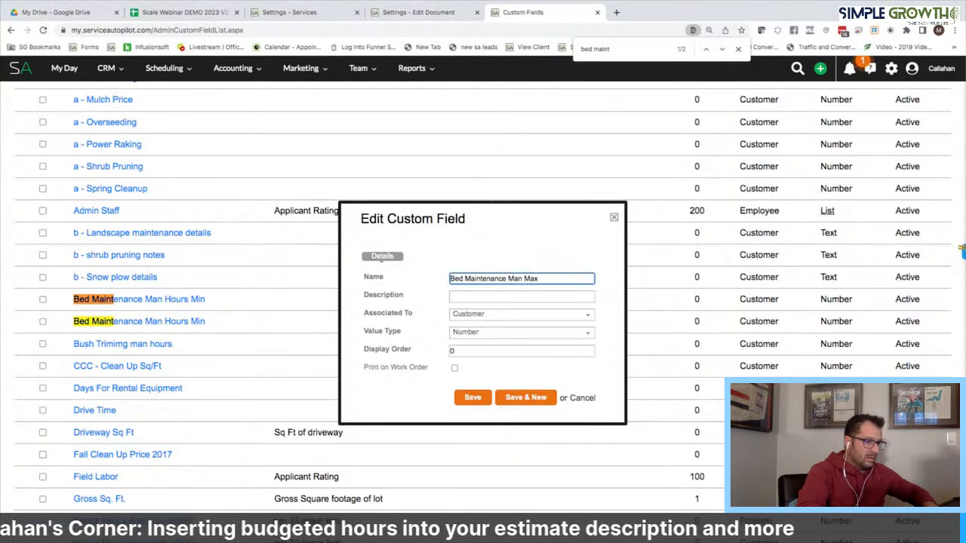
pyautogui.write('Hours')
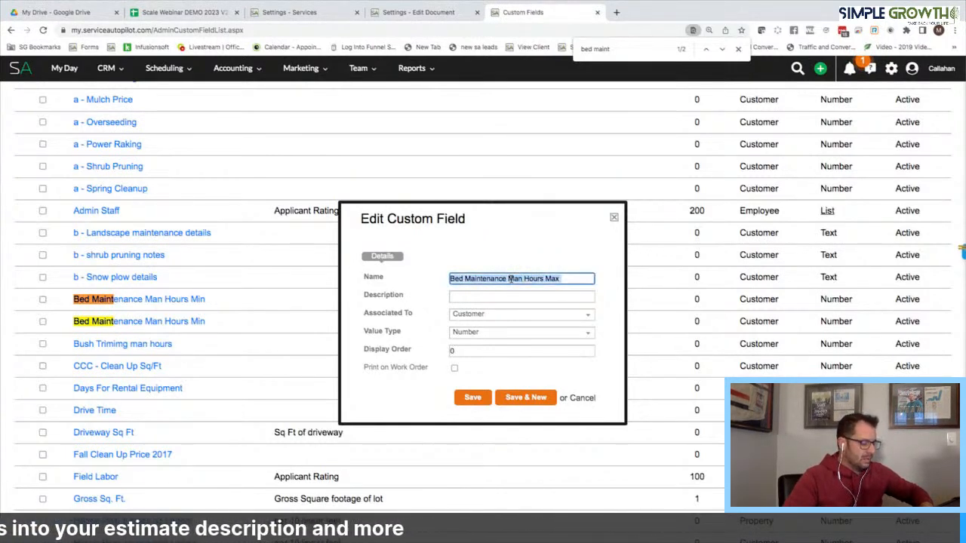
pyautogui.scroll(5, 545, 352)
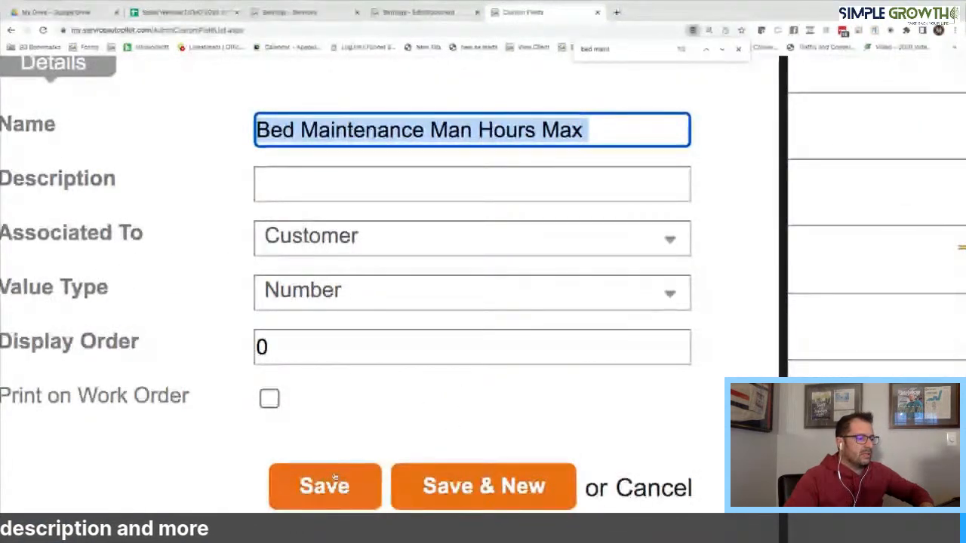
pyautogui.click(344, 487)
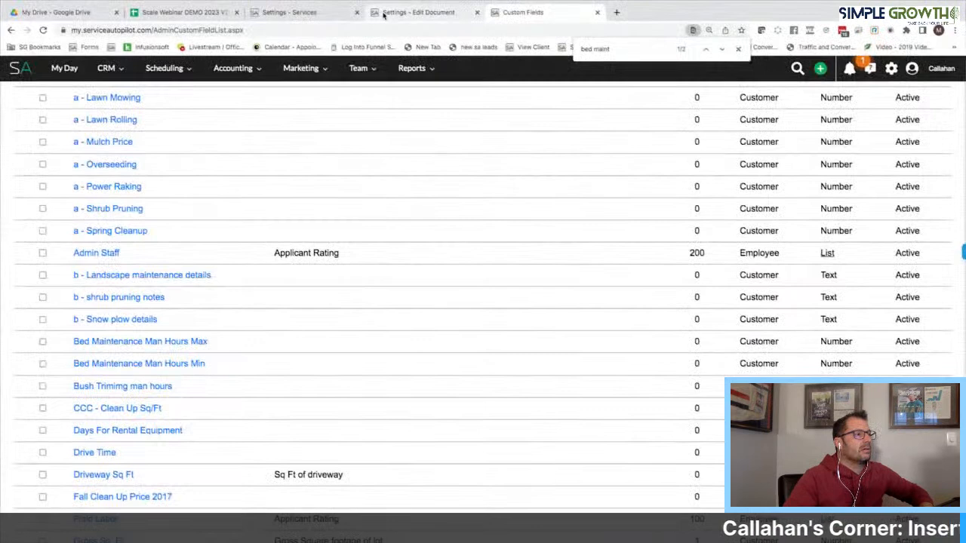
# Search the email template's merge tag list for Bed Maintenance Man Hours Max
pyautogui.click(418, 13)
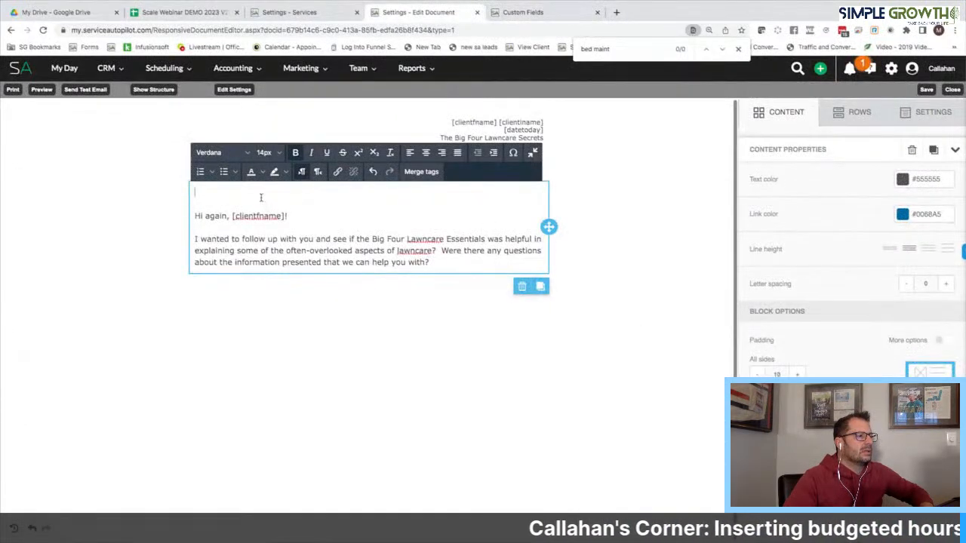
pyautogui.click(423, 173)
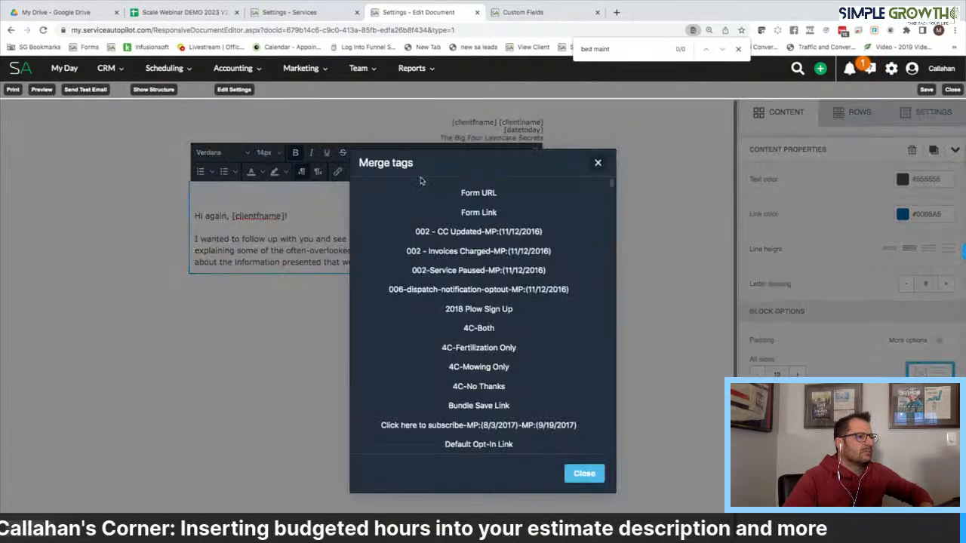
pyautogui.tripleClick(614, 47)
pyautogui.write('Bed Maintenance Man Hours Max')
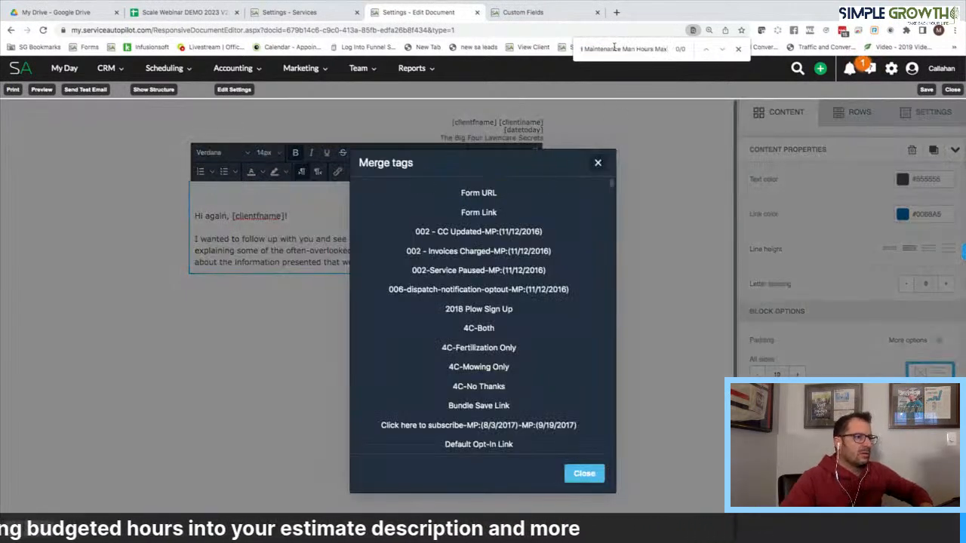
pyautogui.click(583, 474)
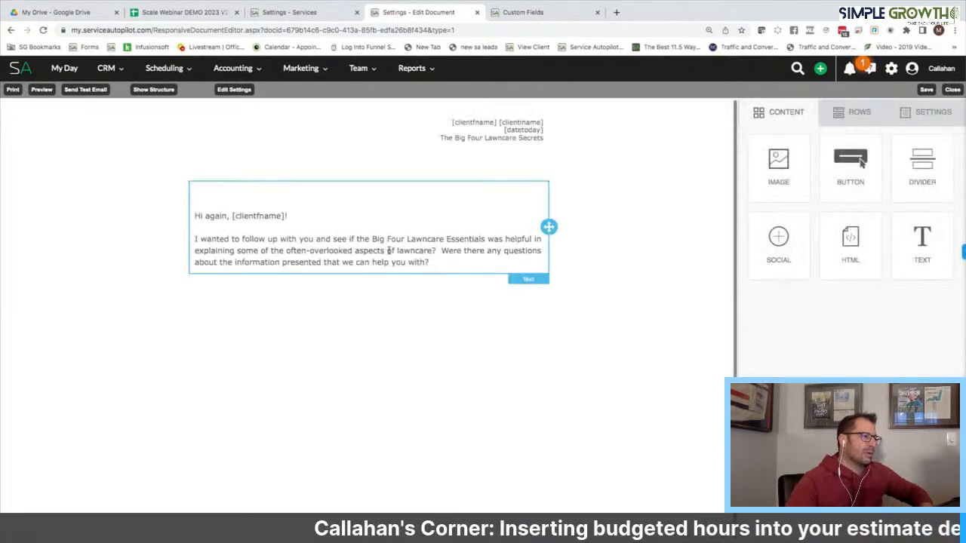
# Insert the [BedMaintenanceManHoursMax] tag into the text block, then remove it again
pyautogui.click(249, 193)
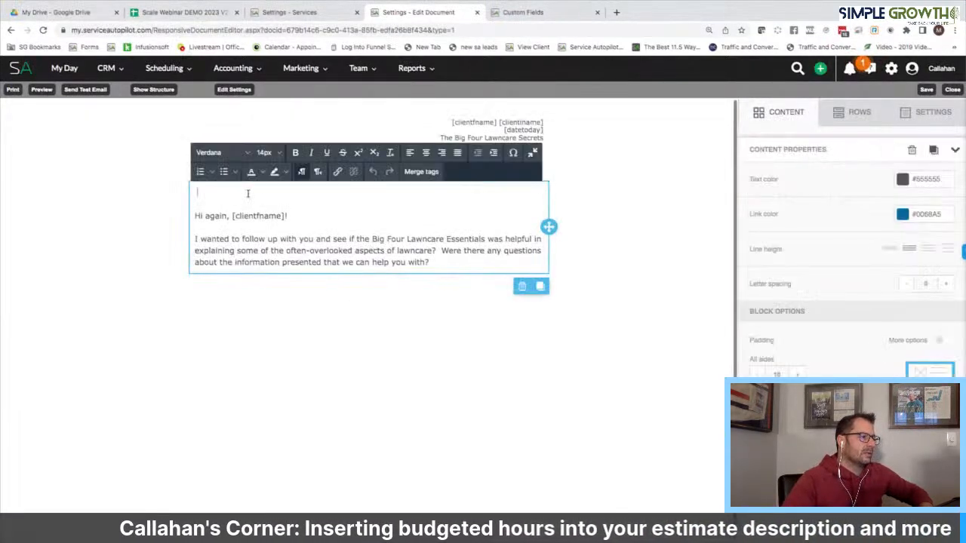
pyautogui.click(421, 172)
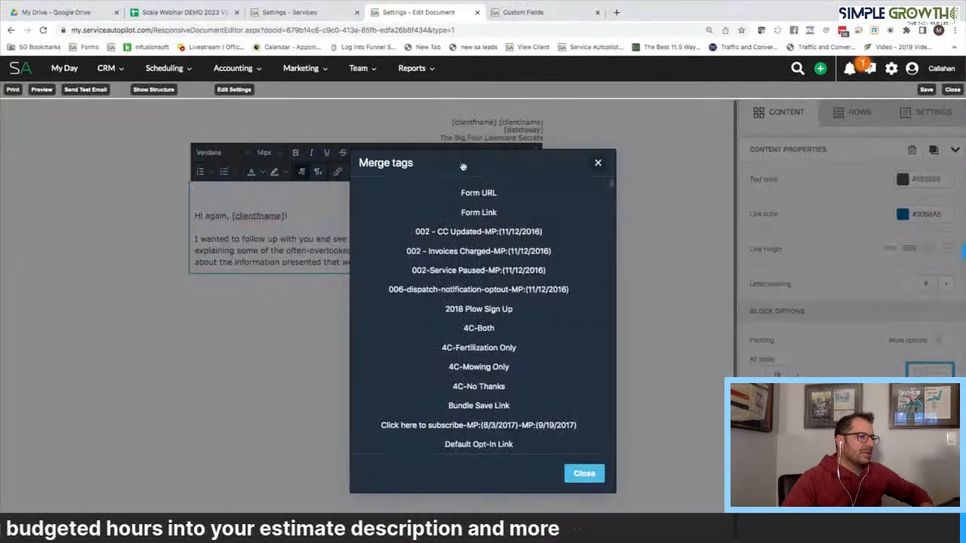
pyautogui.hotkey('ctrl', 'f')
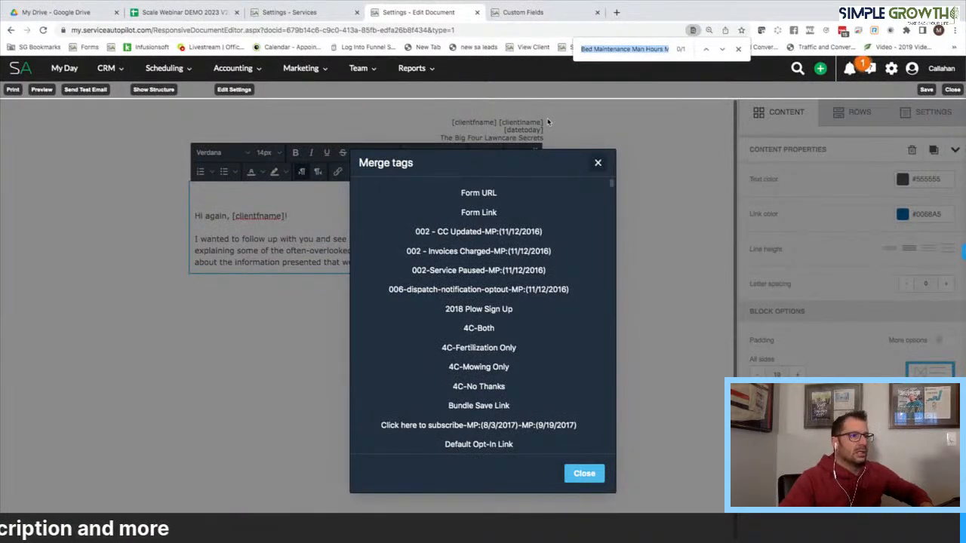
pyautogui.press('Return')
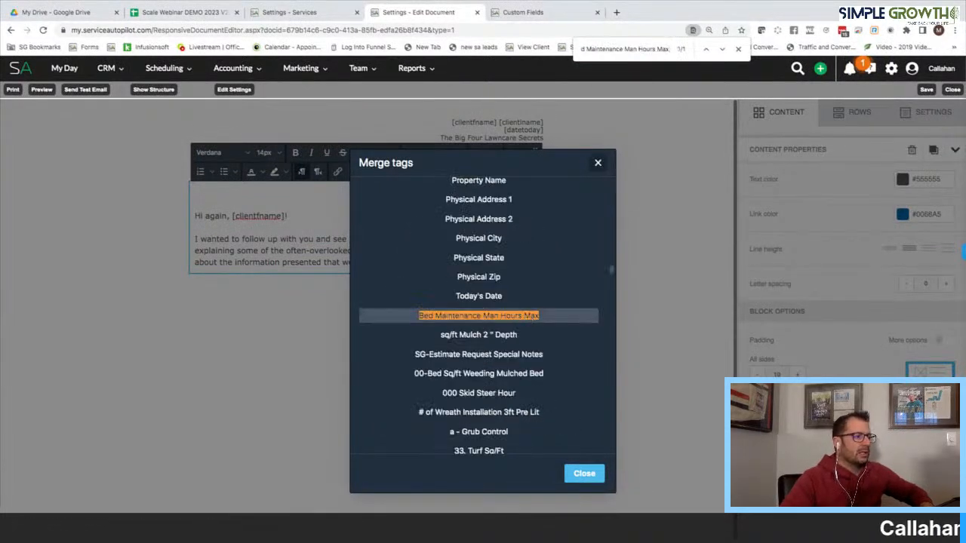
pyautogui.click(479, 316)
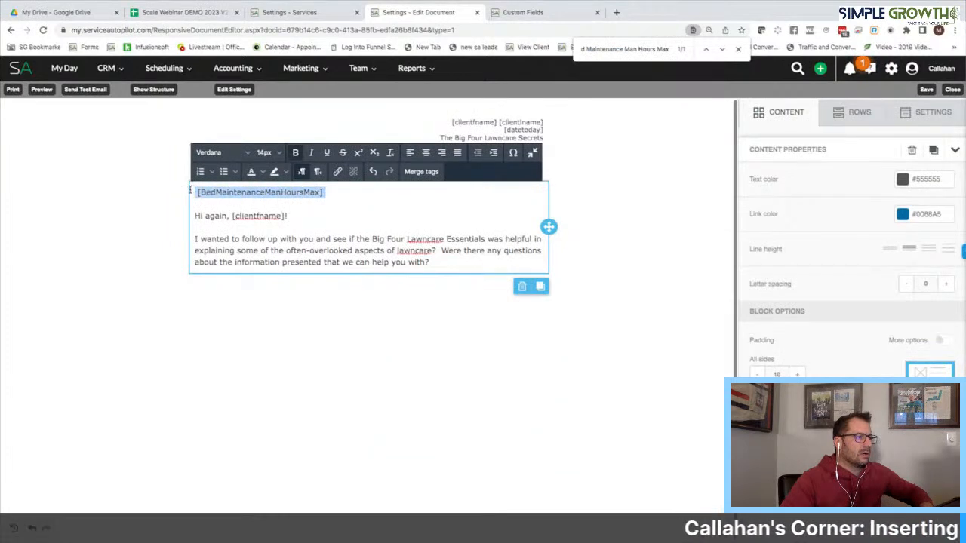
pyautogui.press('BackSpace')
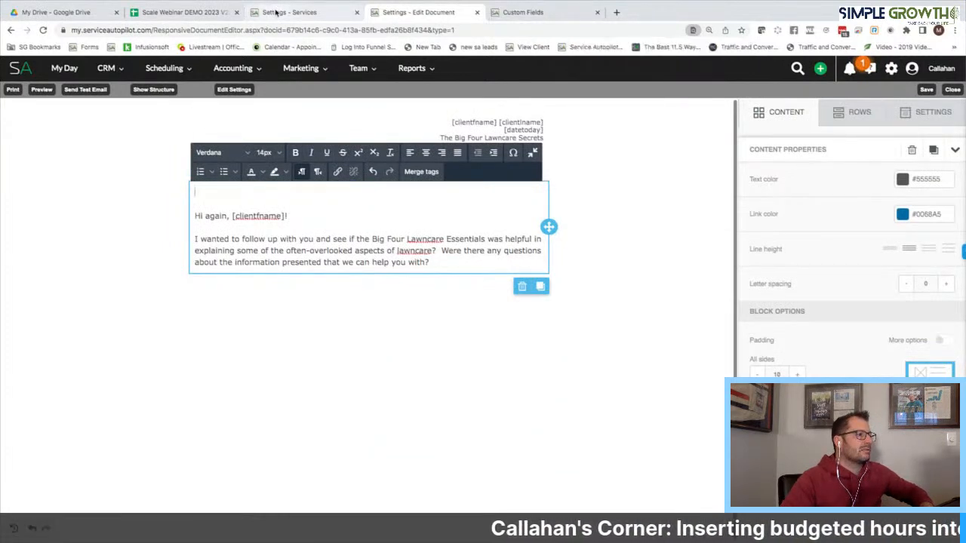
pyautogui.click(275, 12)
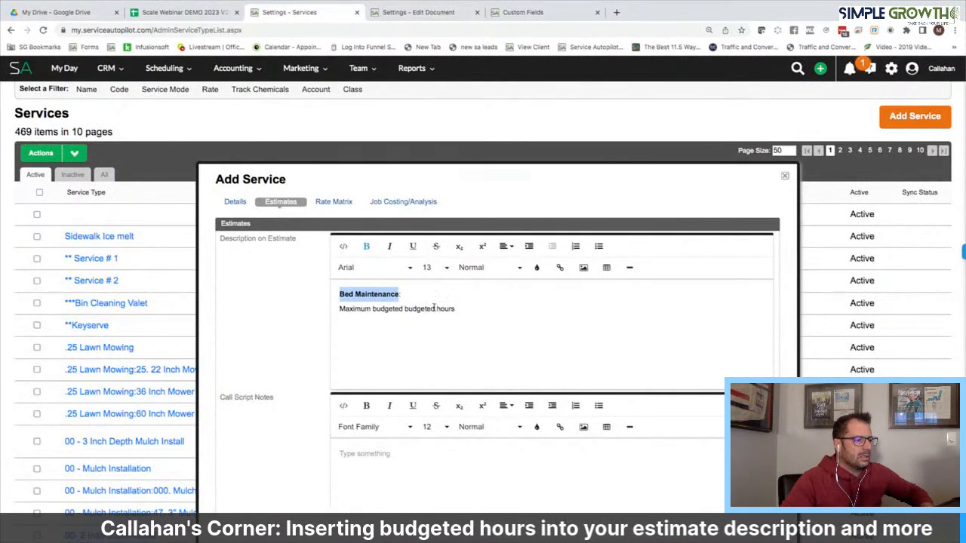
# Remove the duplicate 'budgeted' and copy the 'Maximum budgeted man hours' line
pyautogui.moveTo(434, 308); pyautogui.dragTo(405, 308)
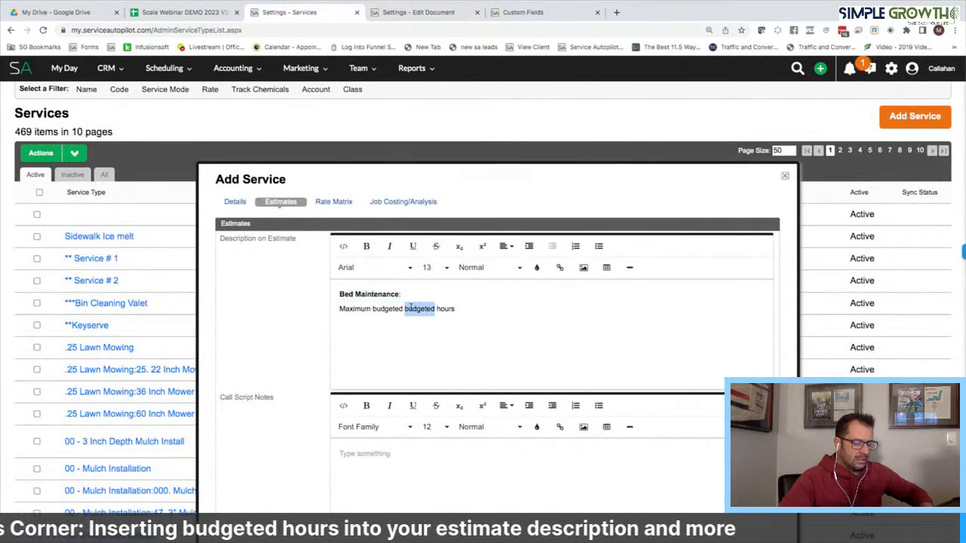
pyautogui.press('BackSpace')
pyautogui.write('M')
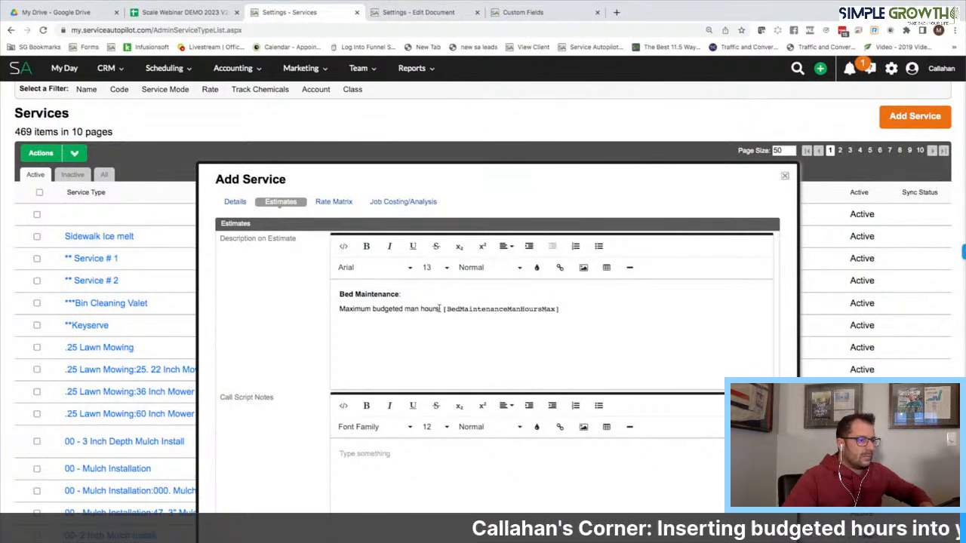
pyautogui.moveTo(440, 309); pyautogui.dragTo(332, 309)
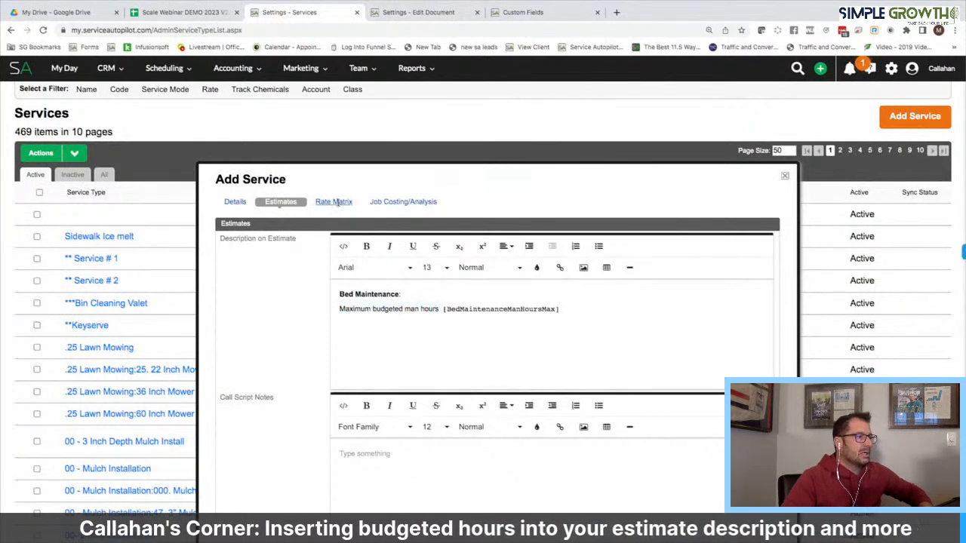
pyautogui.click(334, 202)
# Set the rate matrix to Qty X Rate X Visits on Bed Maintenance Man Hours Min
pyautogui.click(390, 239)
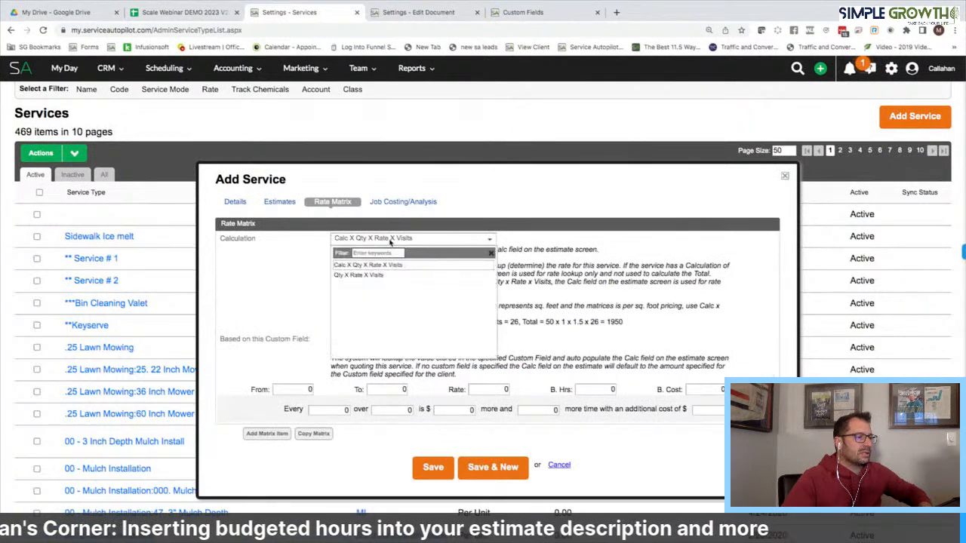
pyautogui.click(370, 275)
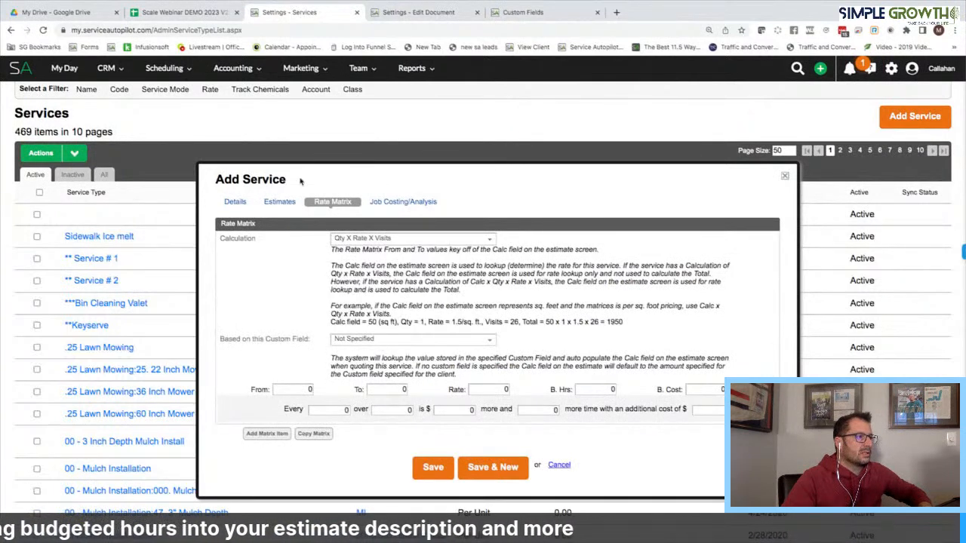
pyautogui.click(390, 339)
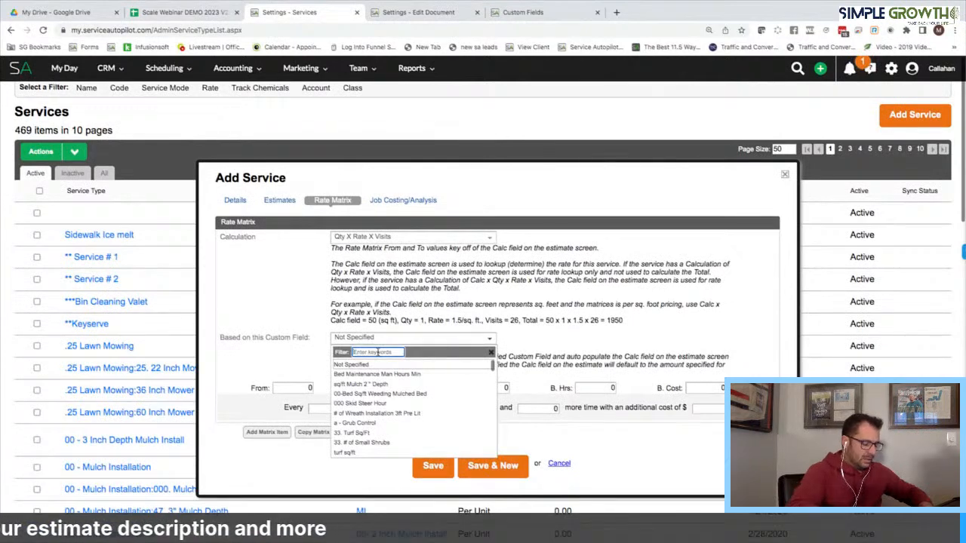
pyautogui.write('bed main')
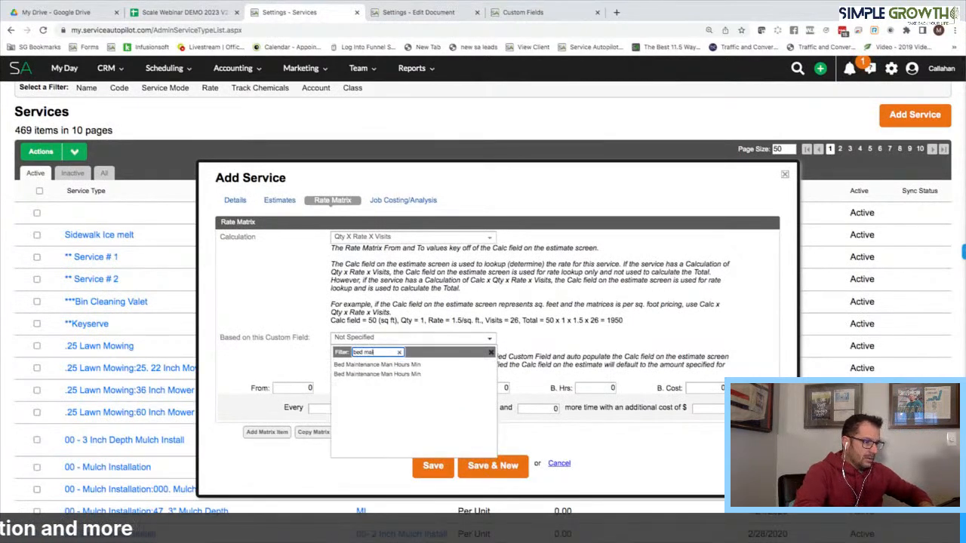
pyautogui.click(412, 374)
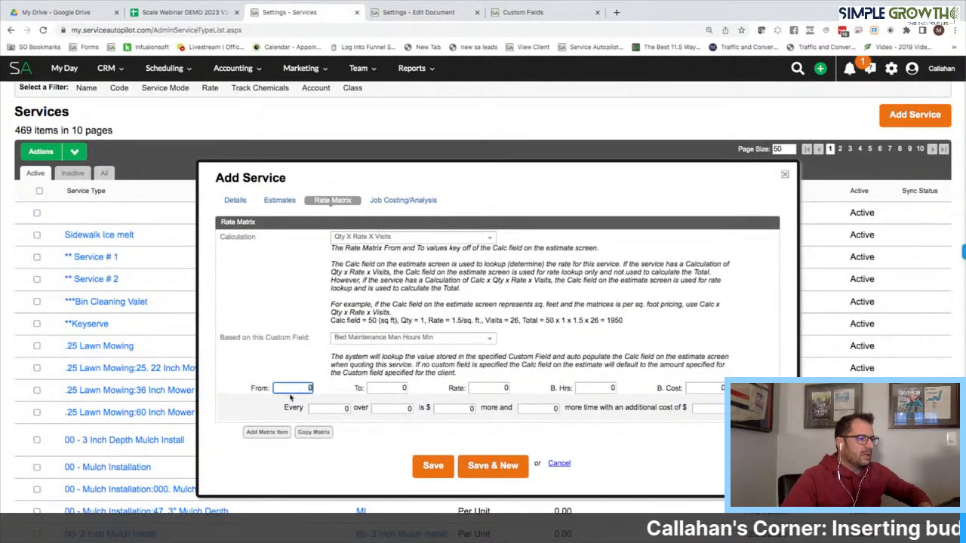
# Fill the matrix row with From 1, To 2, Rate 134 and 2 budgeted hours
pyautogui.click(185, 13)
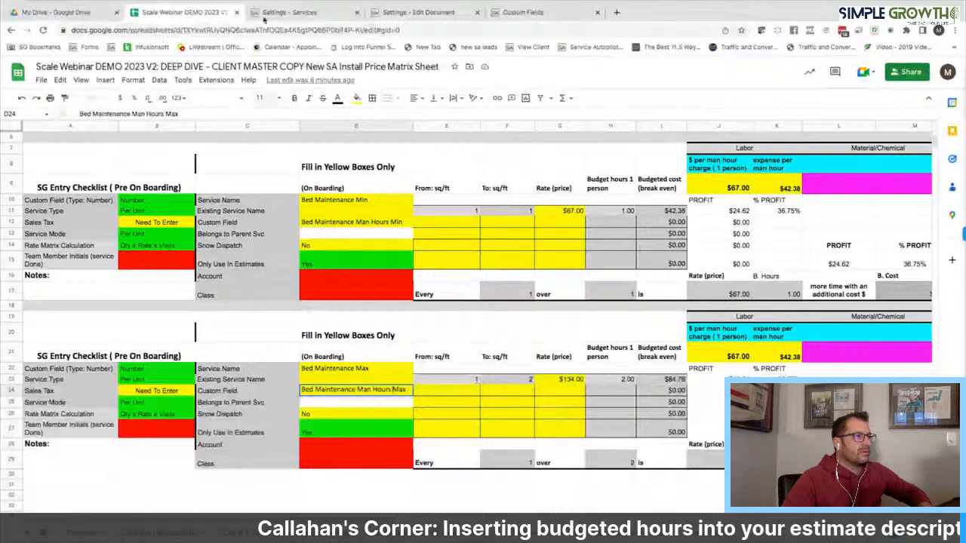
pyautogui.click(266, 12)
pyautogui.write('1')
pyautogui.press('Tab')
pyautogui.write('2')
pyautogui.press('Tab')
pyautogui.write('134')
pyautogui.press('Tab')
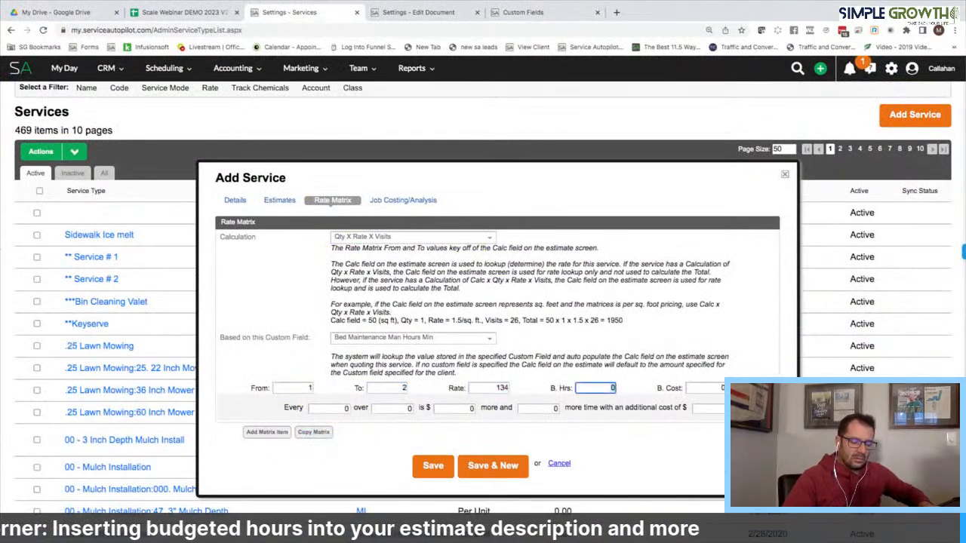
pyautogui.write('2')
pyautogui.press('Tab')
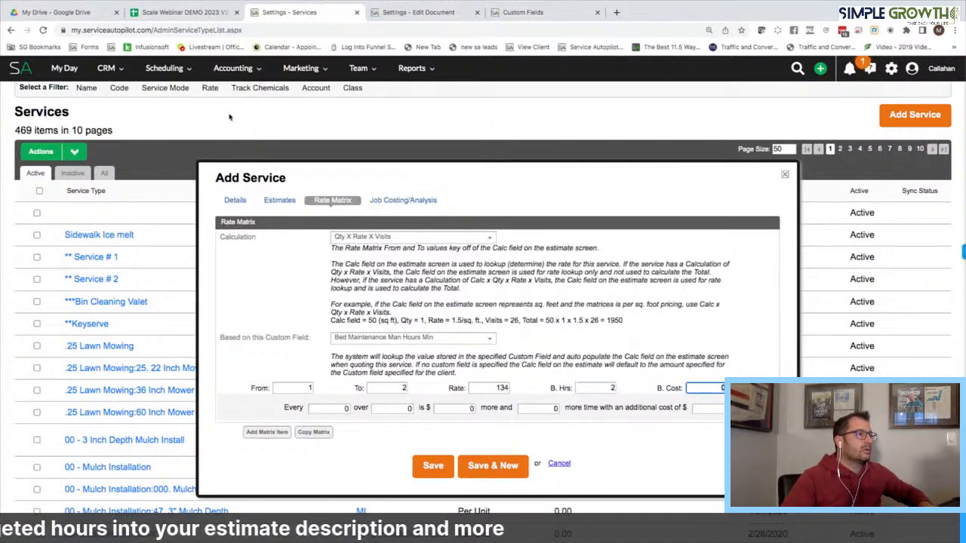
pyautogui.click(183, 15)
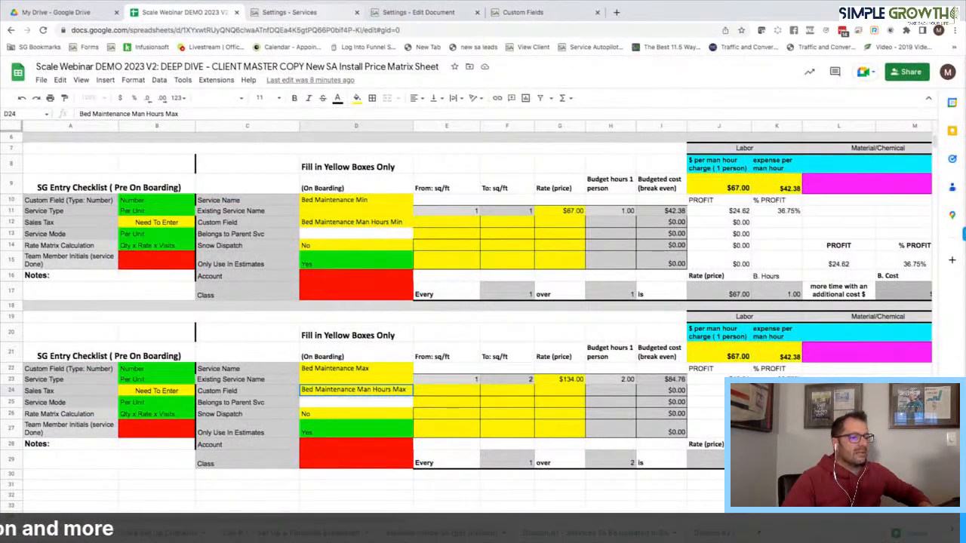
pyautogui.click(307, 15)
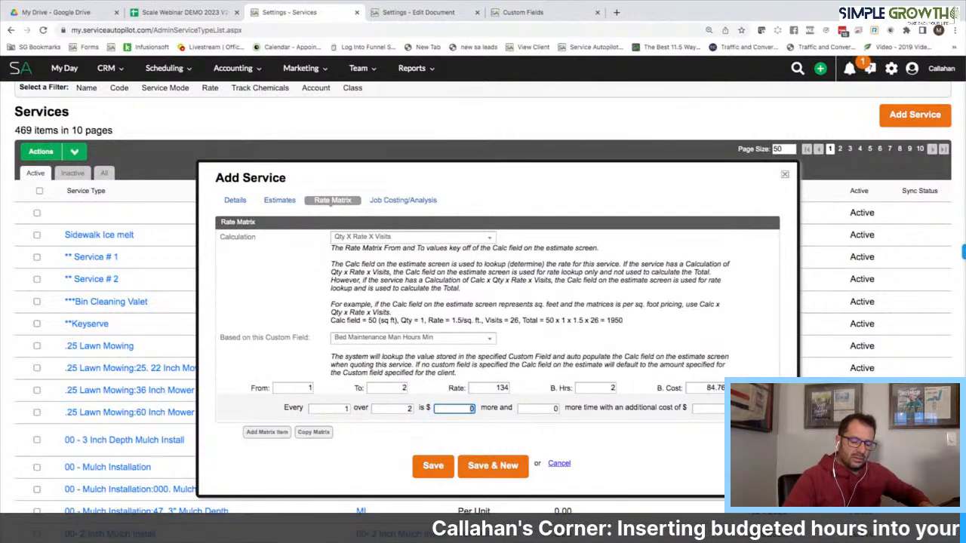
# Enter the remaining matrix values 67 and 1 from the sheet and save the service
pyautogui.click(209, 14)
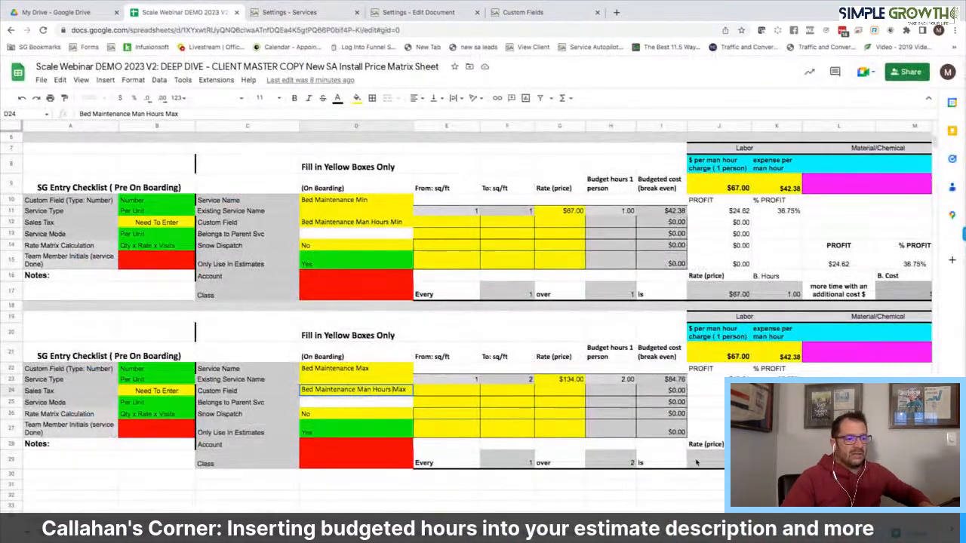
pyautogui.hscroll(2, 674, 448)
pyautogui.click(296, 12)
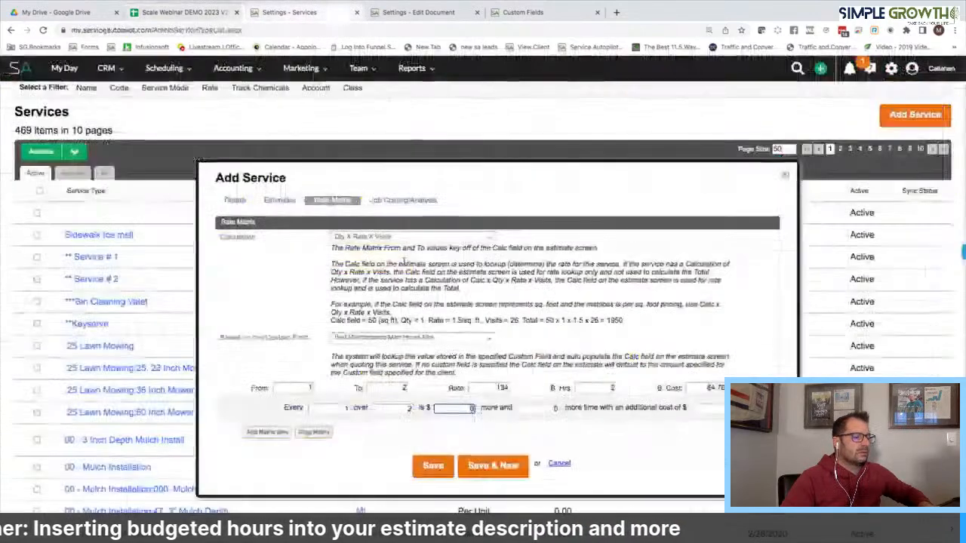
pyautogui.write('67')
pyautogui.press('Tab')
pyautogui.write('1')
pyautogui.press('Tab')
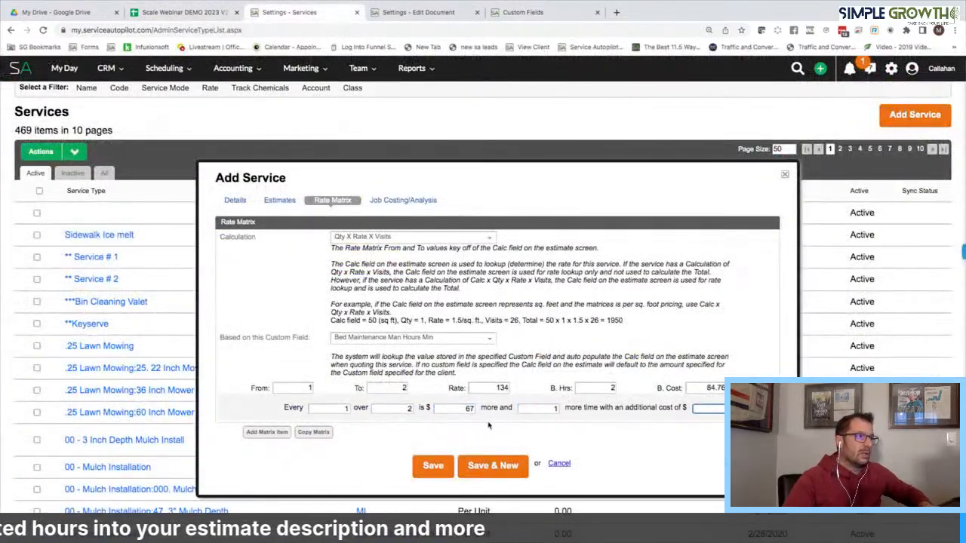
pyautogui.click(174, 13)
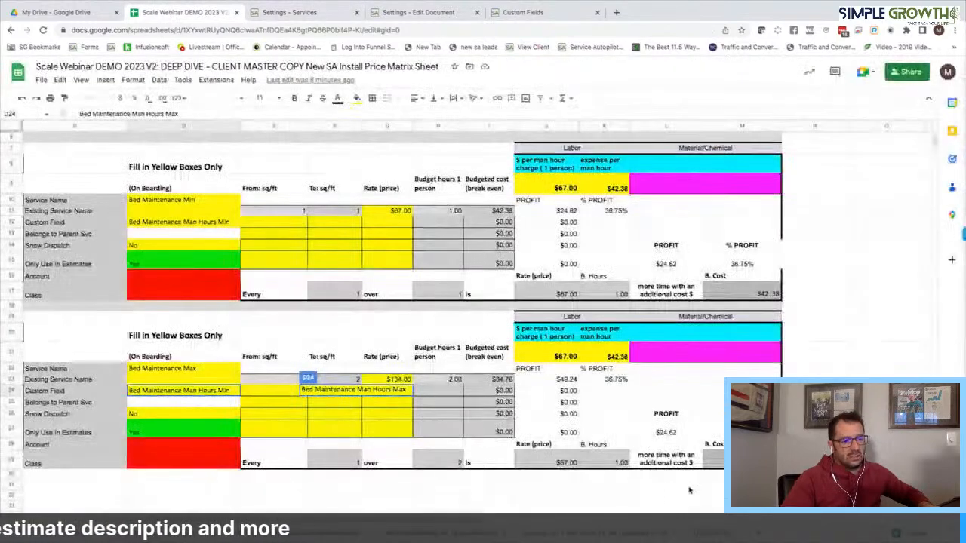
pyautogui.click(321, 14)
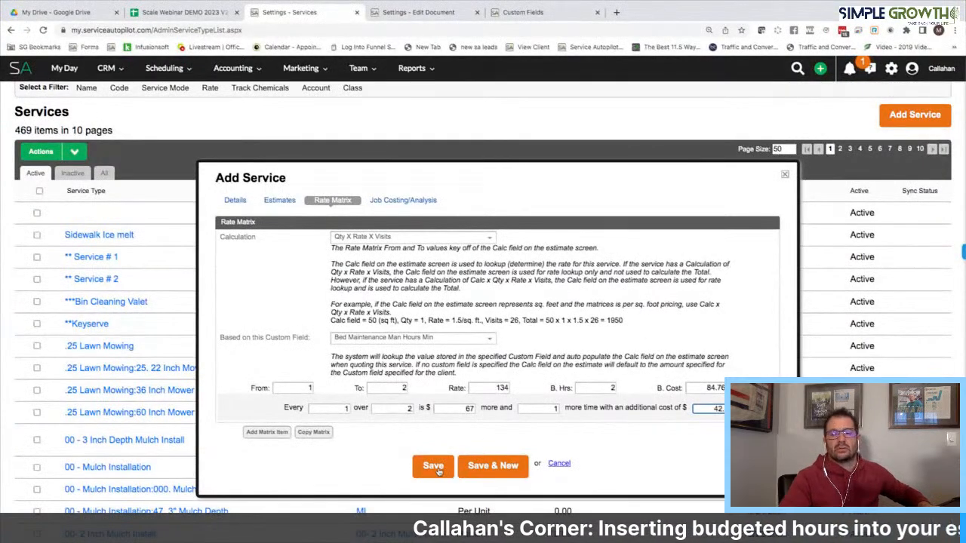
pyautogui.click(434, 467)
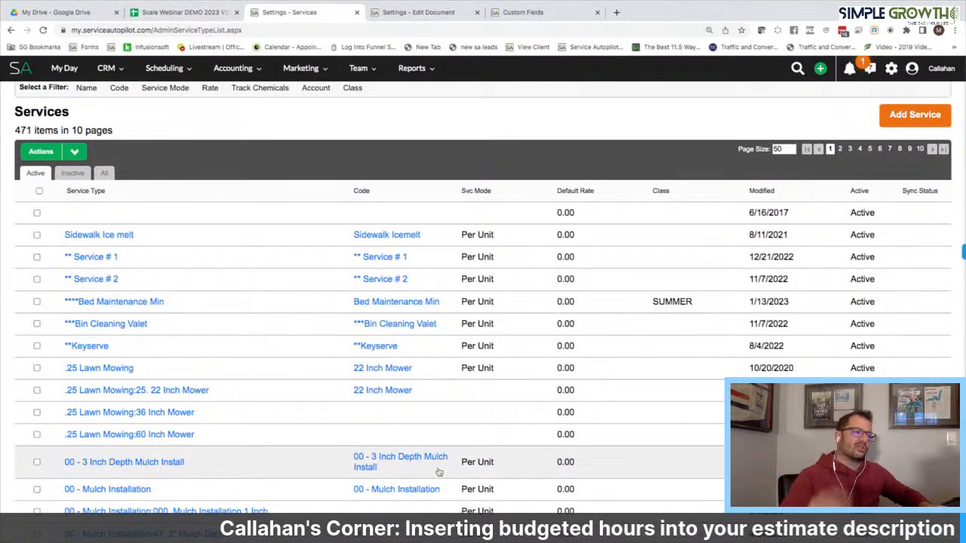
# Filter services by '**' and open Bed Maintenance Min's estimate description
pyautogui.click(86, 88)
pyautogui.write('**')
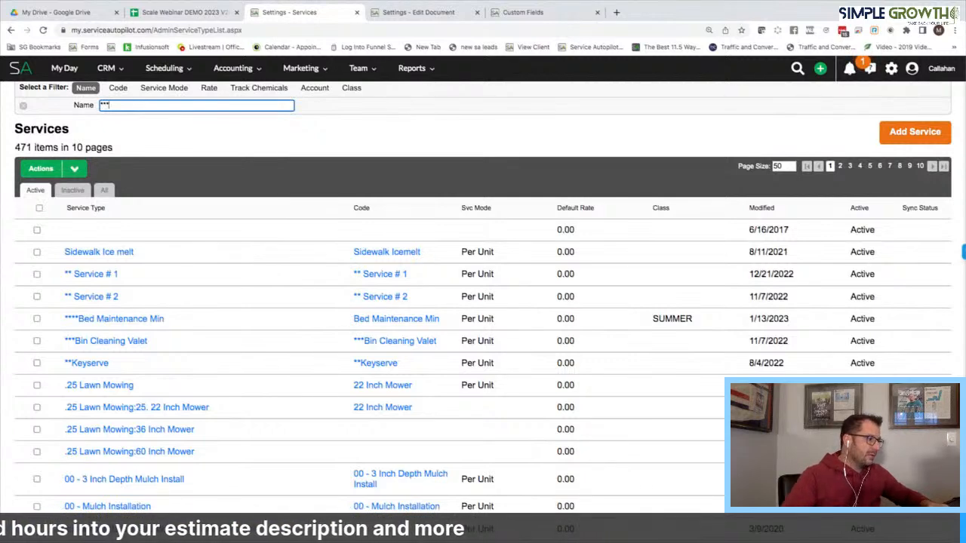
pyautogui.click(123, 231)
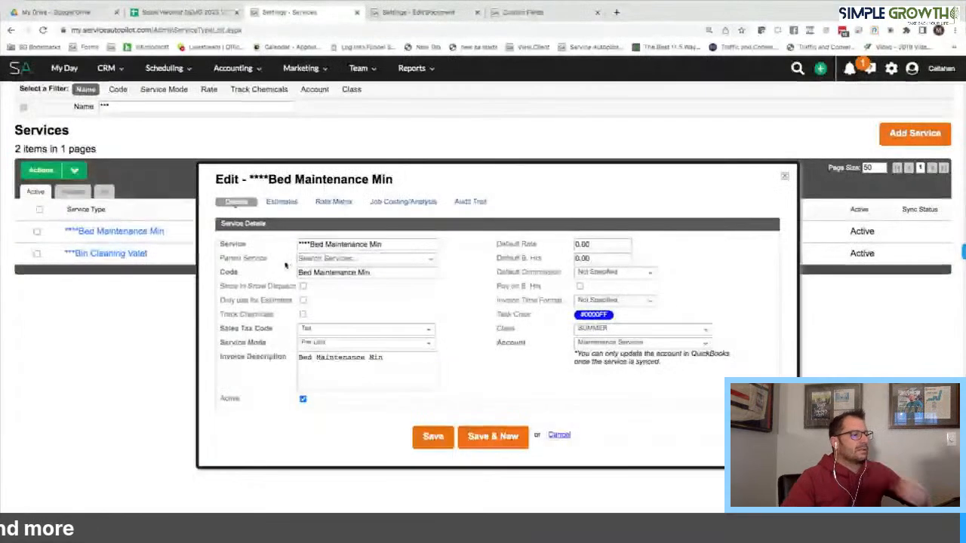
pyautogui.click(330, 203)
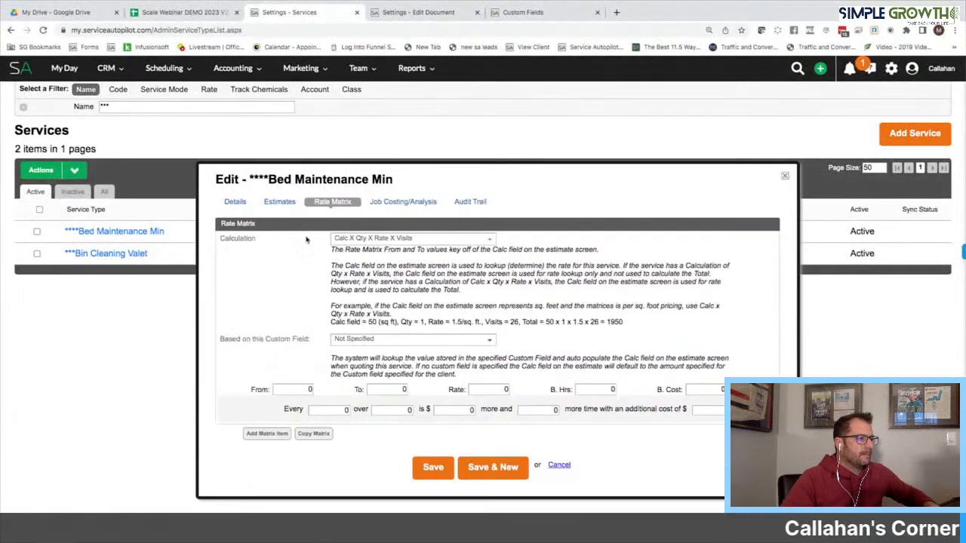
pyautogui.click(281, 203)
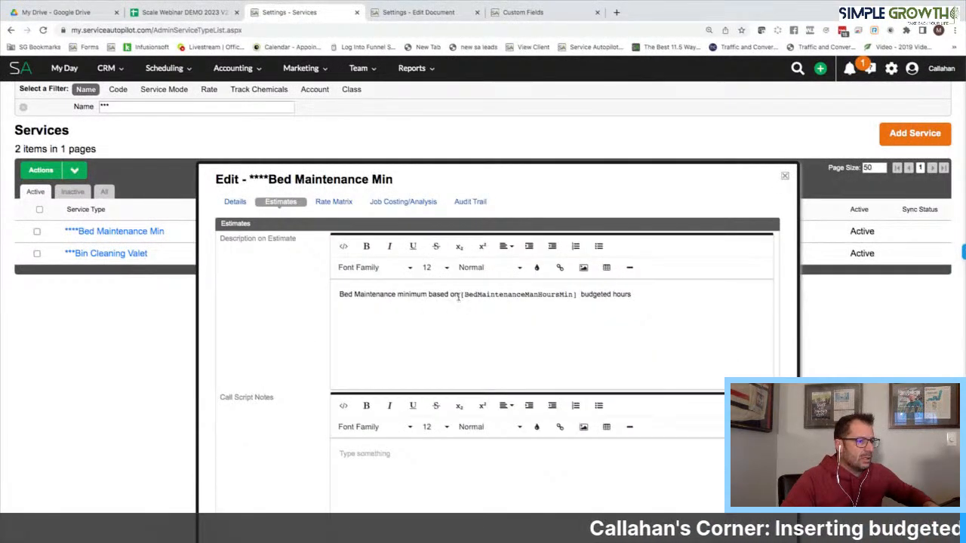
# Replace the description's opening with 'Maximum budgeted man hours' and delete the trailing 'budgeted hours'
pyautogui.moveTo(396, 296); pyautogui.dragTo(323, 298)
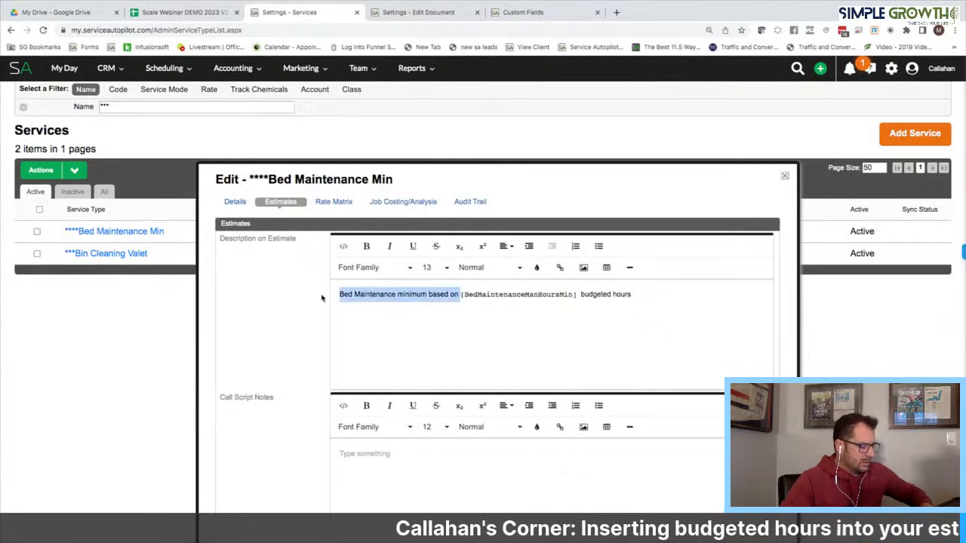
pyautogui.write('Maximum budgeted man hours')
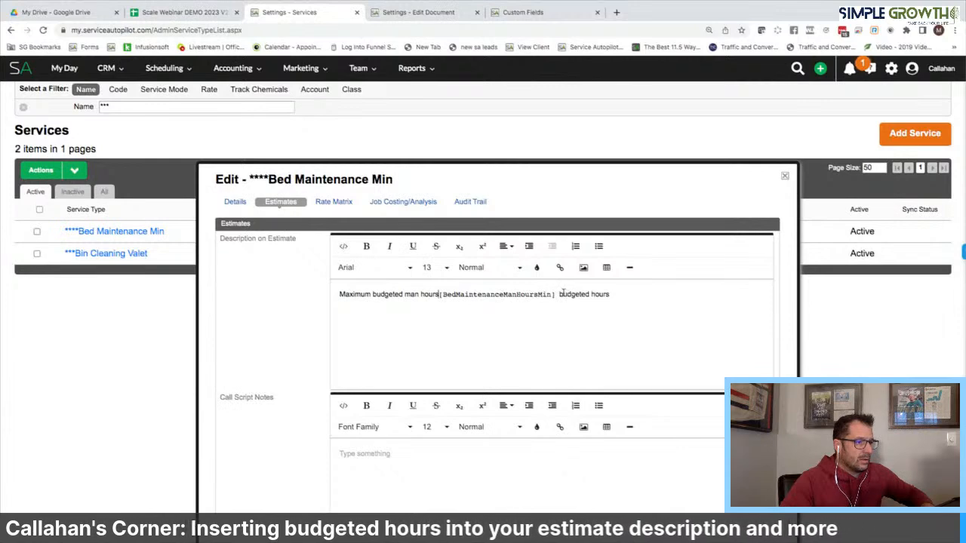
pyautogui.moveTo(559, 295); pyautogui.dragTo(623, 300)
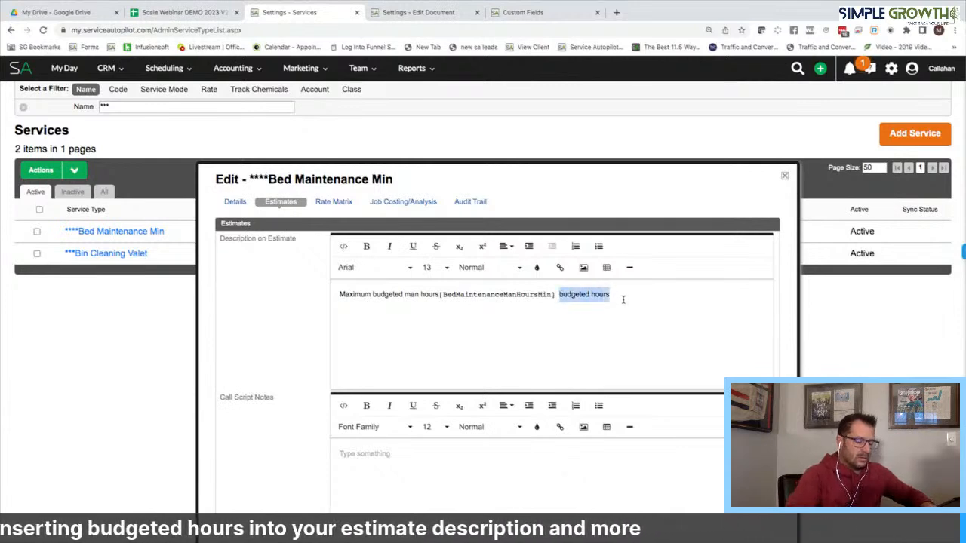
pyautogui.press('BackSpace')
# Add a 'Bed maintenance minimum:' line above the hours text and select it
pyautogui.click(338, 296)
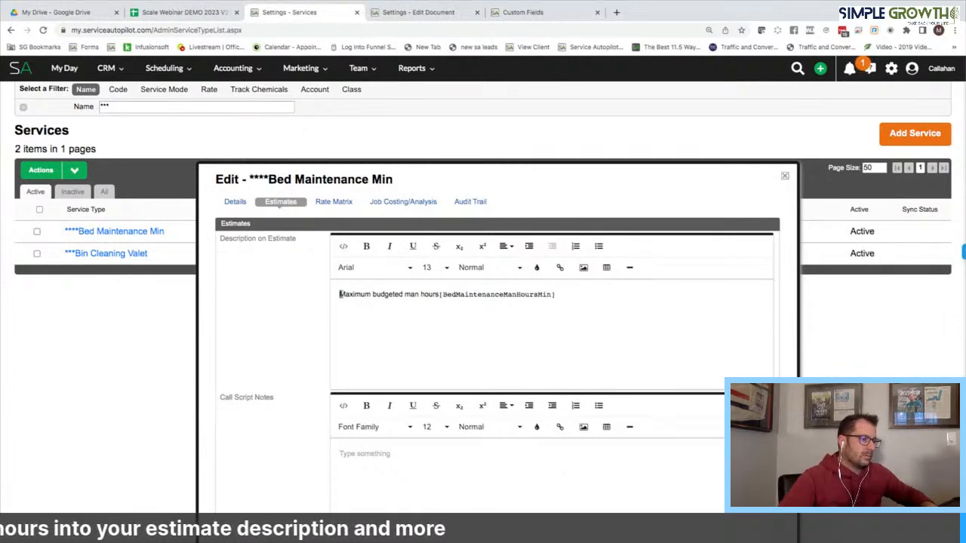
pyautogui.press('Return')
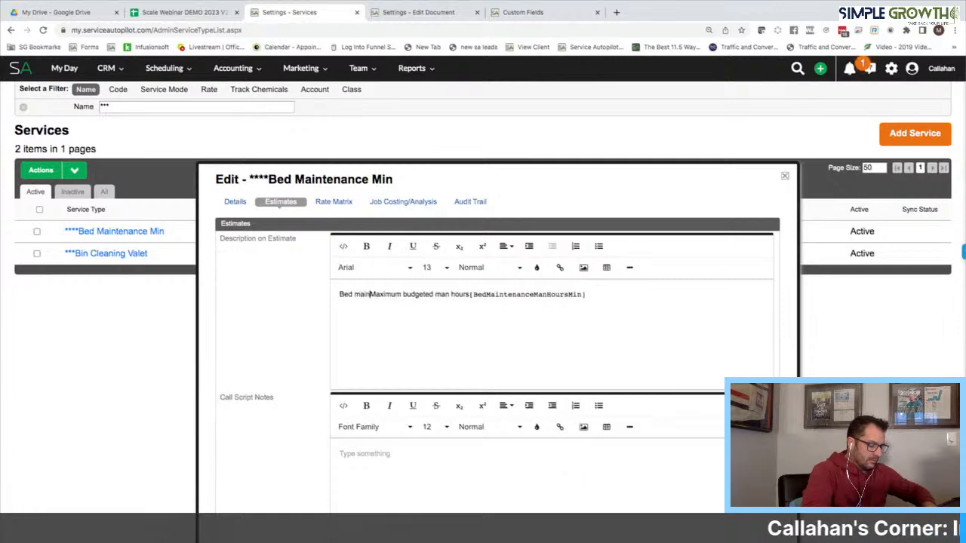
pyautogui.write('Min')
pyautogui.write('imum')
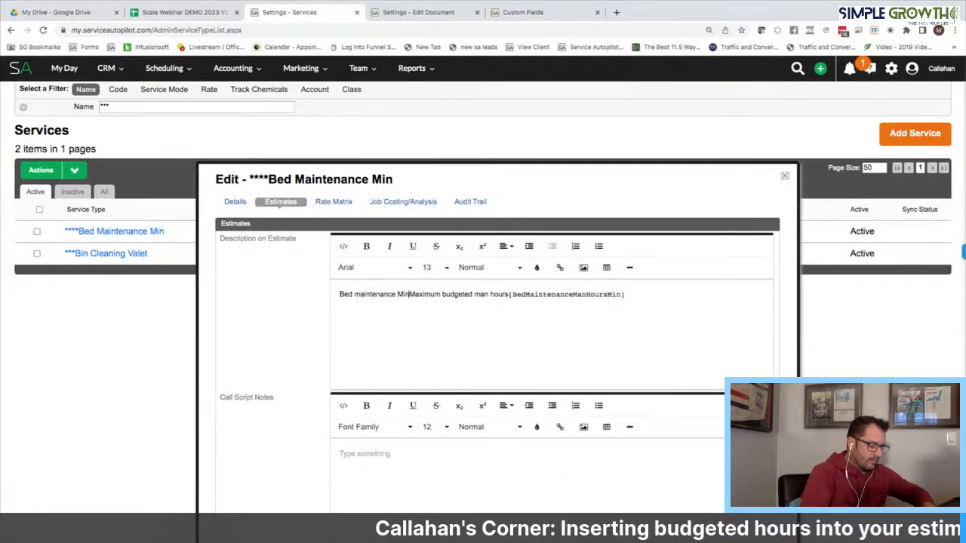
pyautogui.write(':')
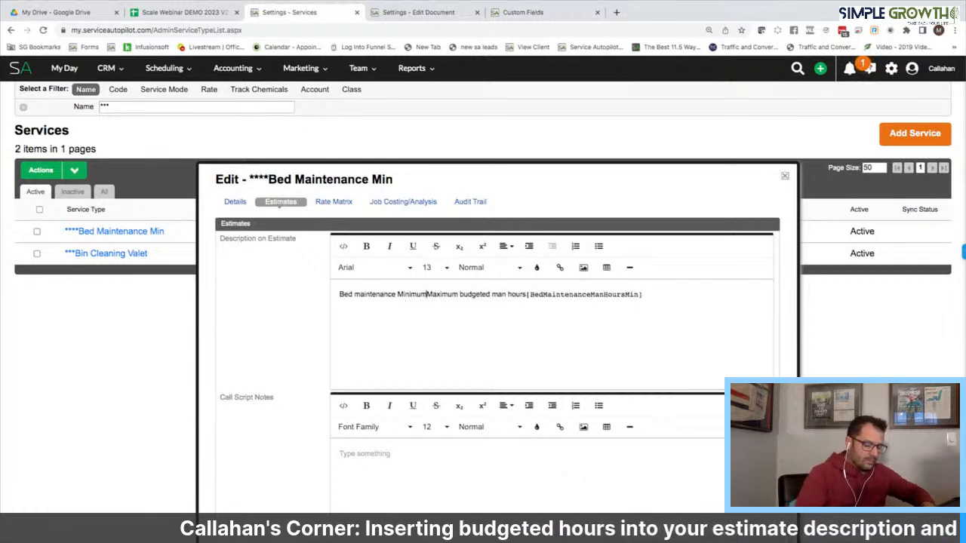
pyautogui.press('Return')
pyautogui.click(402, 294)
pyautogui.press('BackSpace')
pyautogui.write('m')
pyautogui.moveTo(429, 294); pyautogui.dragTo(335, 293)
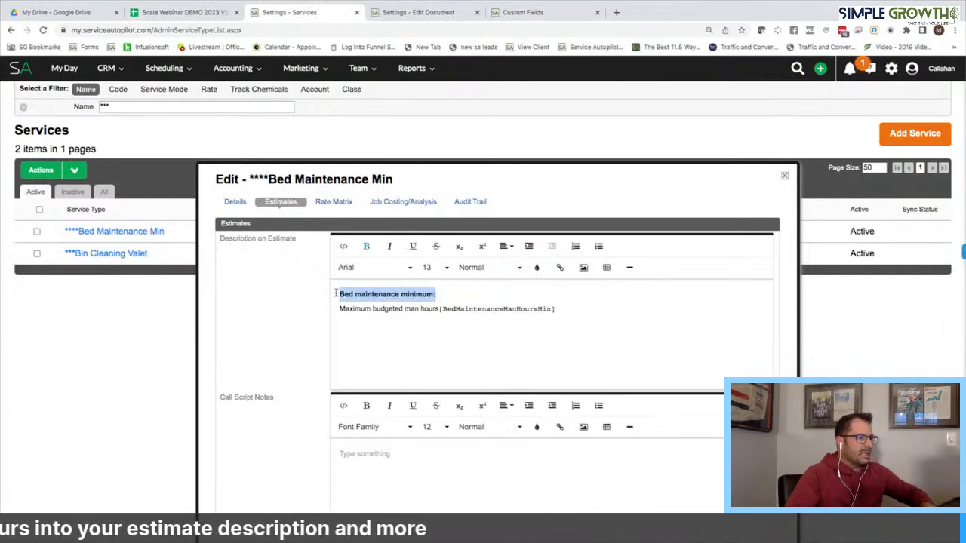
pyautogui.click(333, 201)
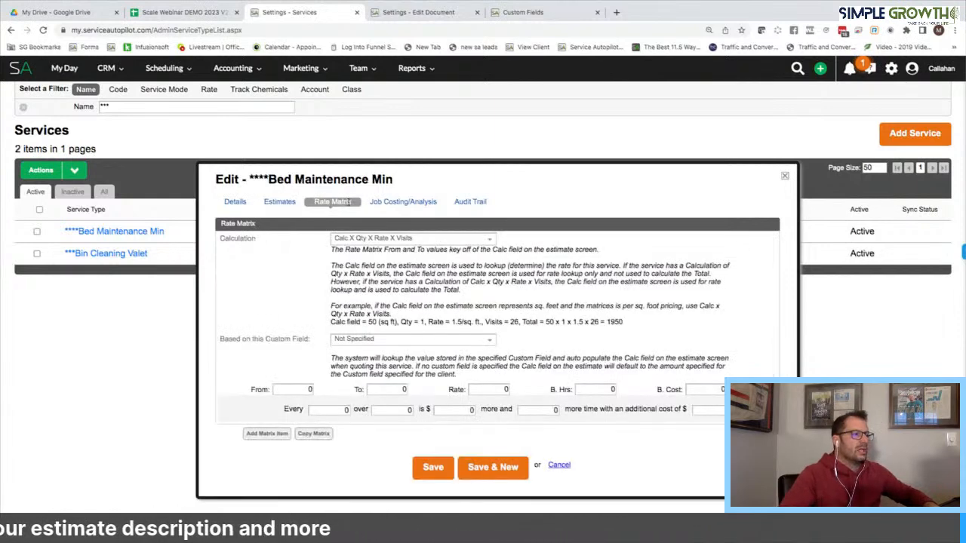
# Set calculation to Qty X Rate X Visits on the Bed Maintenance Man Hours Min field
pyautogui.click(384, 238)
pyautogui.click(373, 276)
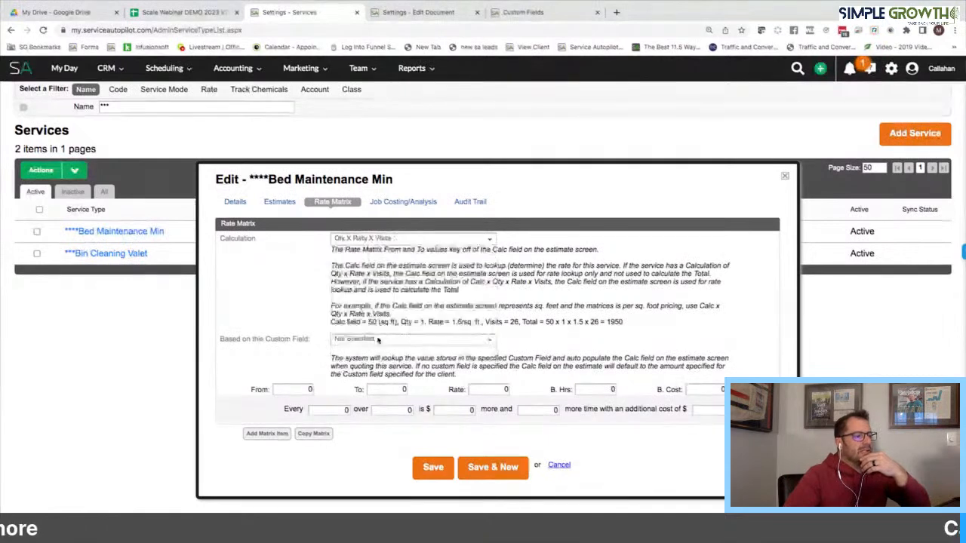
pyautogui.click(378, 340)
pyautogui.write('bed')
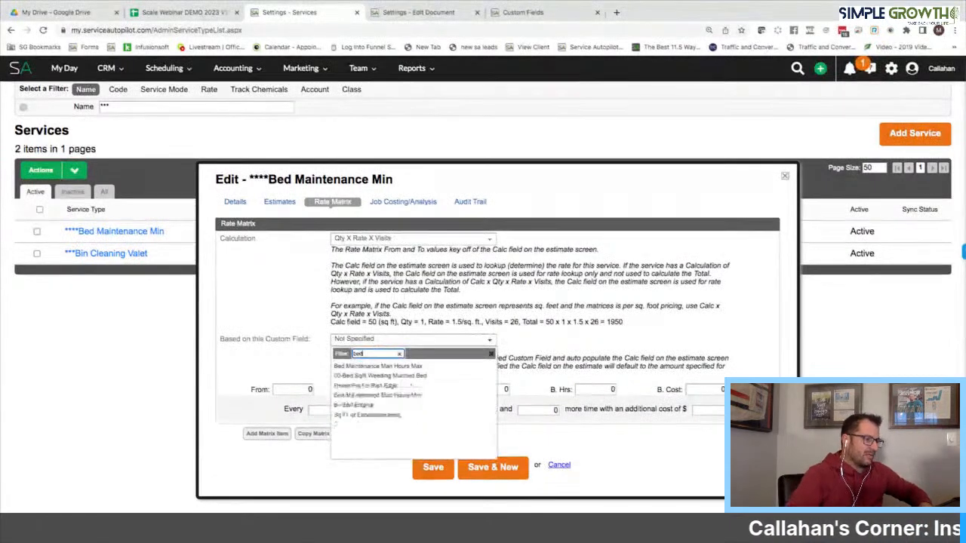
pyautogui.click(391, 396)
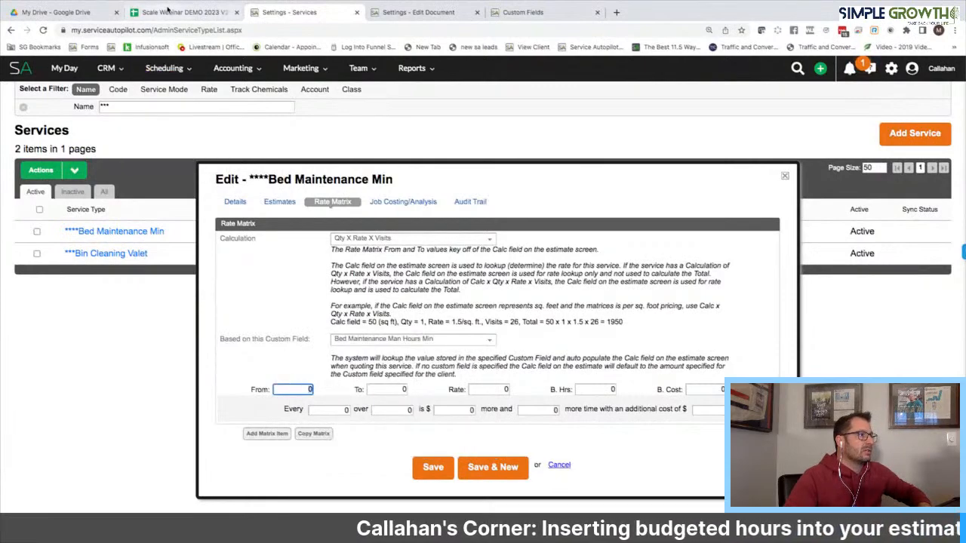
# Fill the matrix with cost 42.38, From/To 1, Rate 67, 1 budgeted hour, and save
pyautogui.click(167, 11)
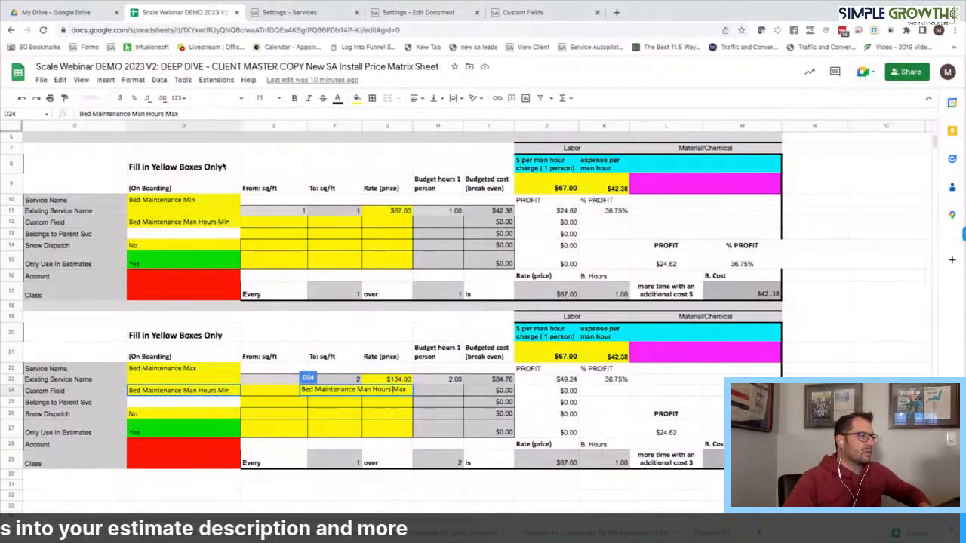
pyautogui.click(249, 12)
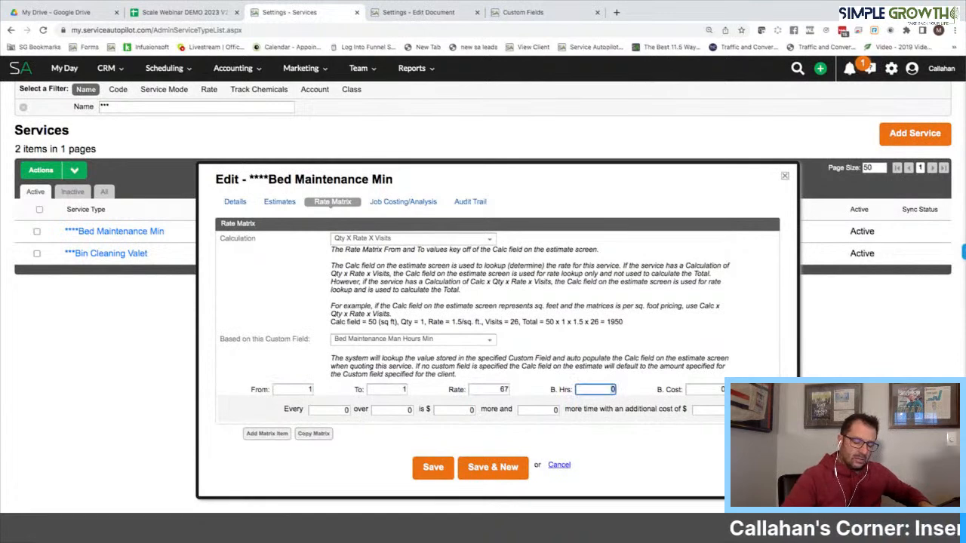
pyautogui.click(205, 16)
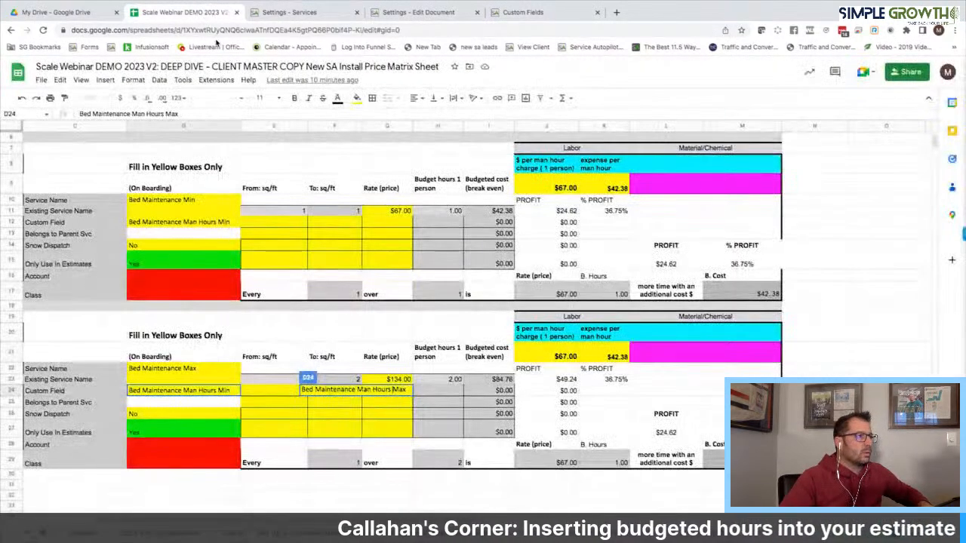
pyautogui.click(276, 13)
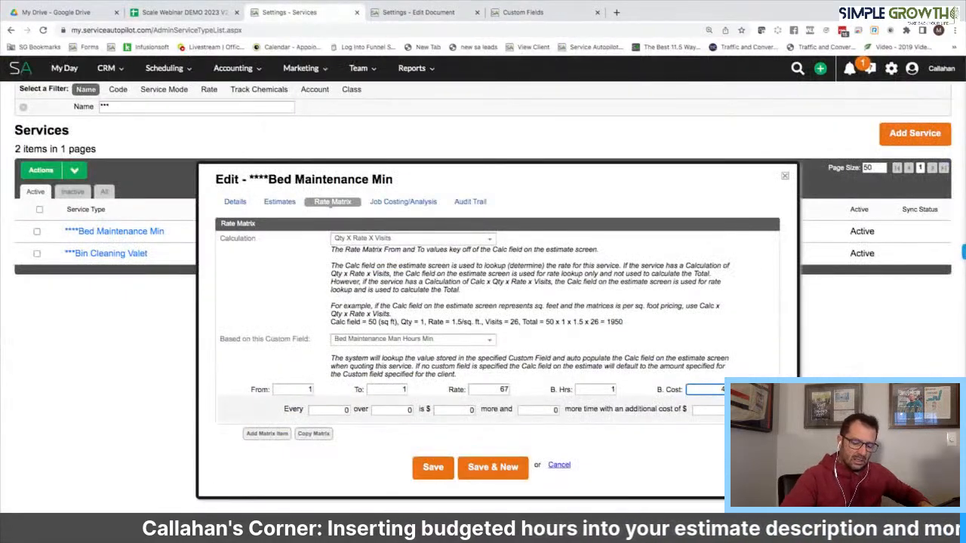
pyautogui.write('42.38')
pyautogui.press('Tab')
pyautogui.write('1')
pyautogui.press('Tab')
pyautogui.write('1')
pyautogui.press('Tab')
pyautogui.write('67')
pyautogui.press('Tab')
pyautogui.write('1')
pyautogui.press('Tab')
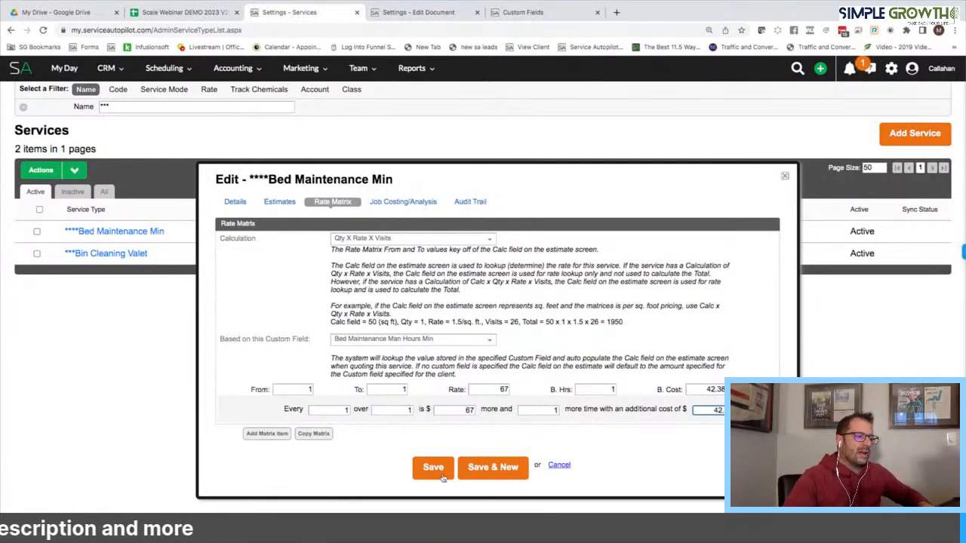
pyautogui.press('Return')
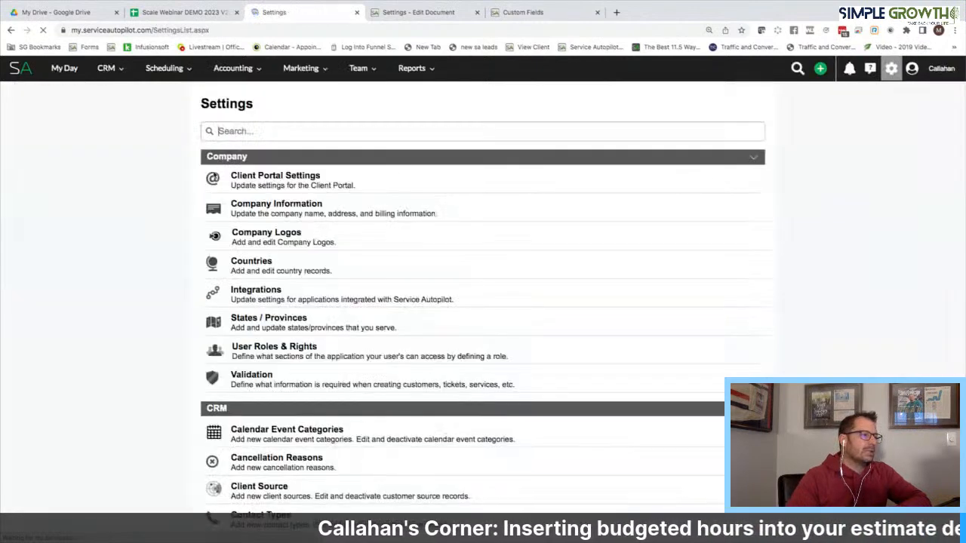
# Find the Bed Maintenance Max service via Settings > Services and open it
pyautogui.click(252, 130)
pyautogui.write('servi')
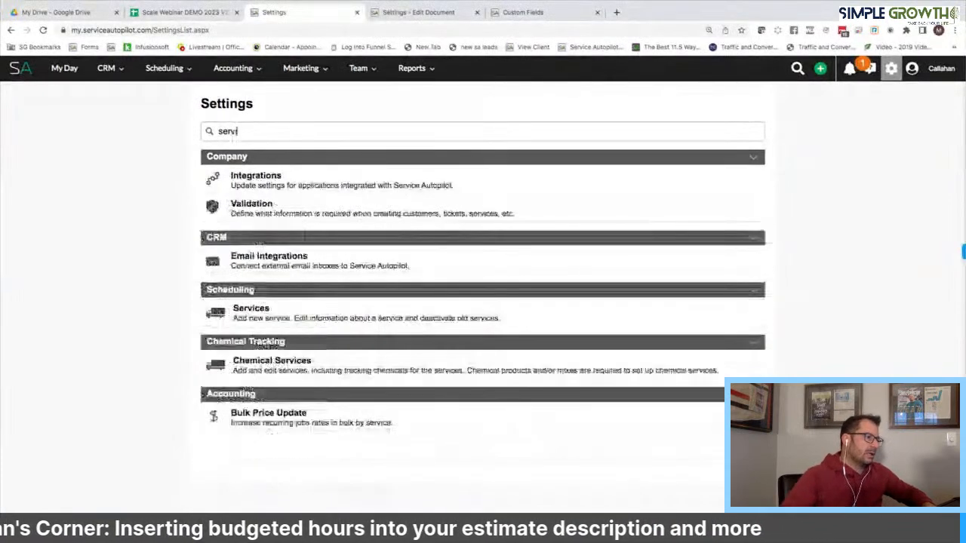
pyautogui.click(252, 318)
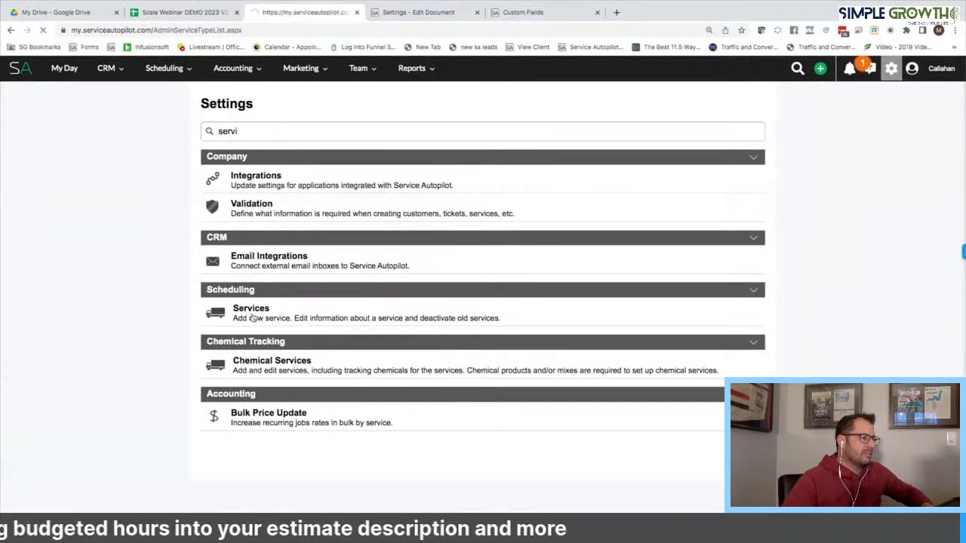
pyautogui.click(88, 89)
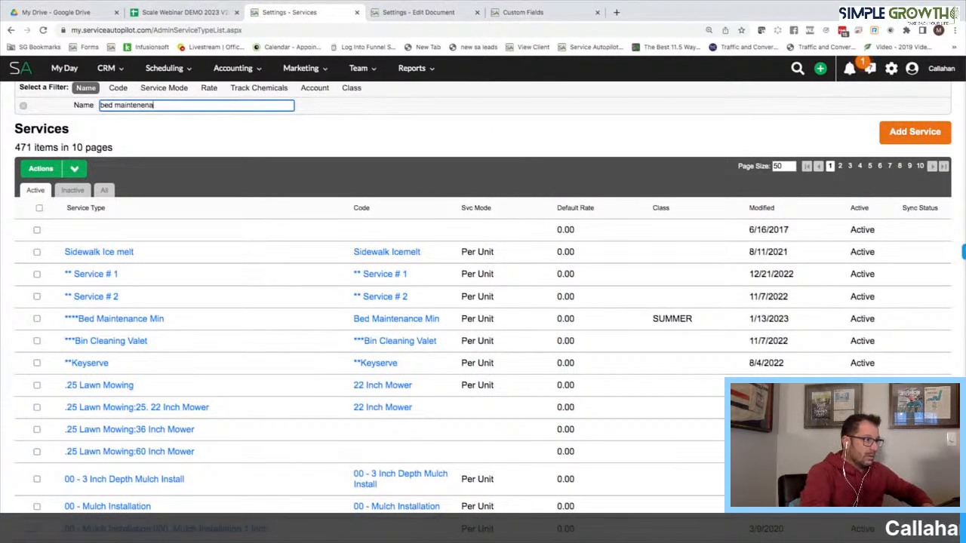
pyautogui.press('Return')
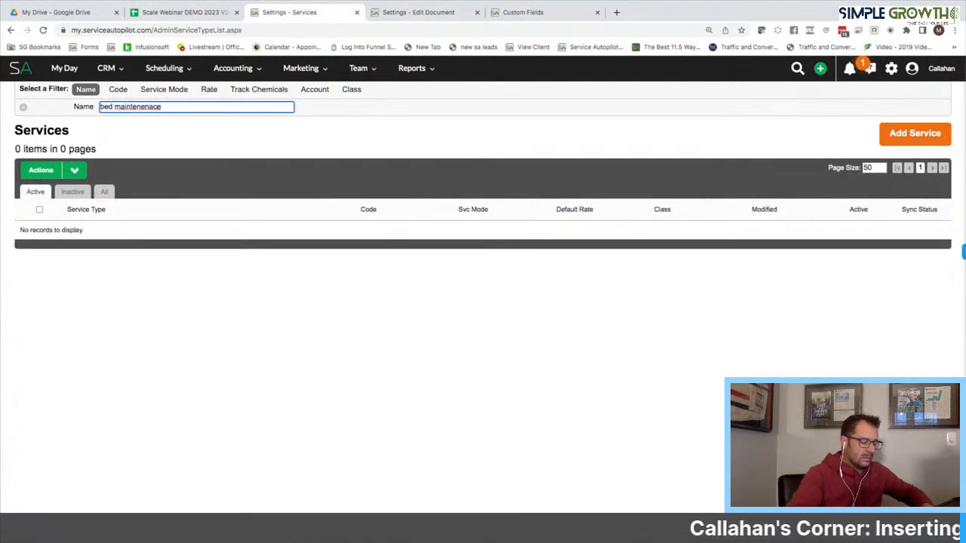
pyautogui.press('Return')
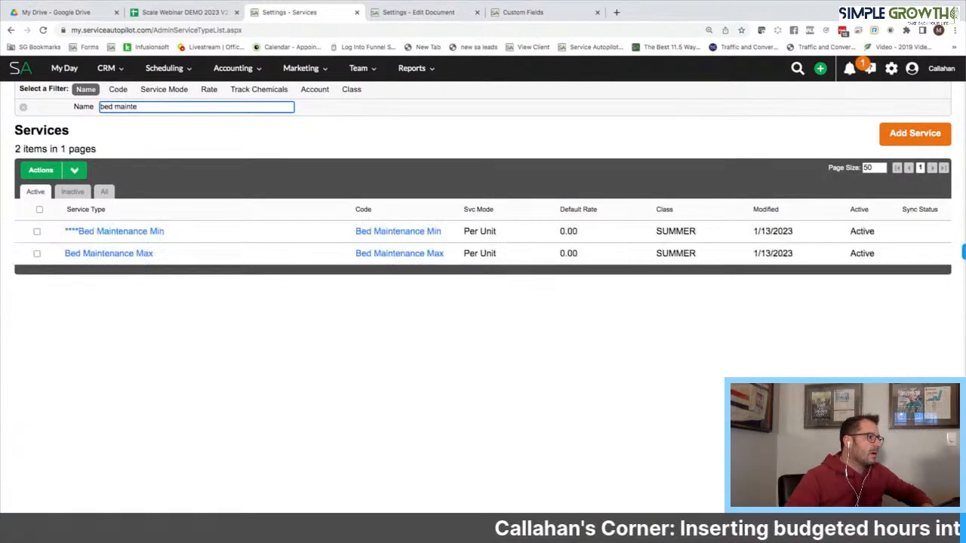
pyautogui.click(134, 253)
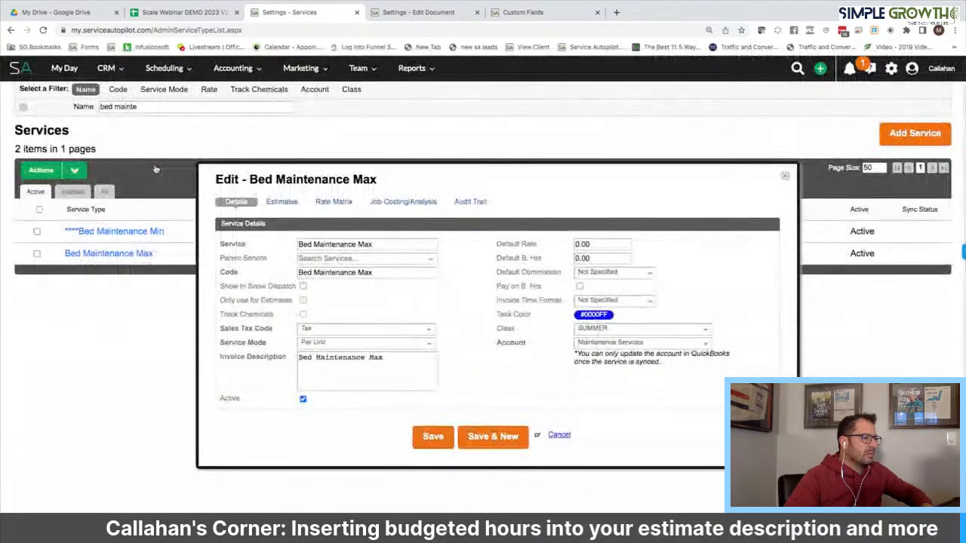
# Prefix the service name with '***' to read '***Bed Maintenance Max' and save
pyautogui.tripleClick(321, 245)
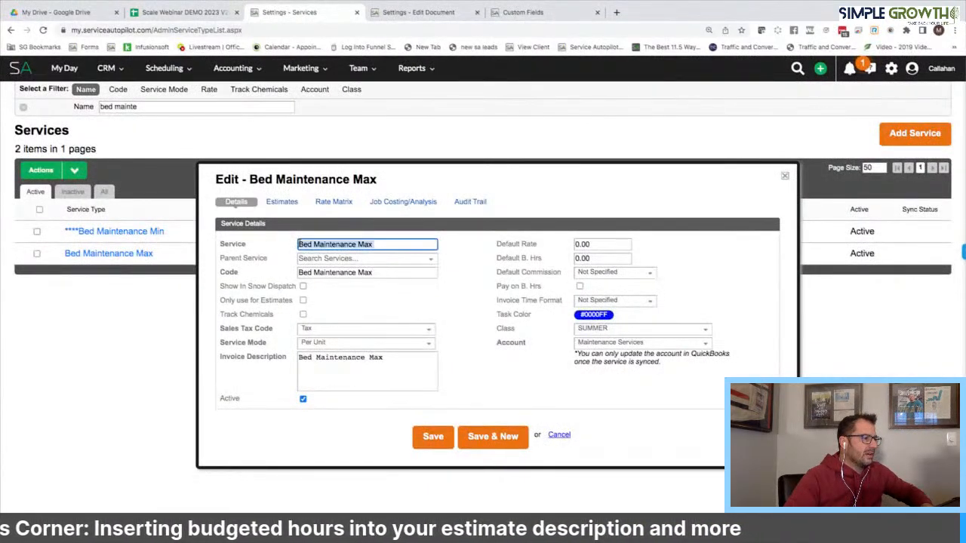
pyautogui.press('Left')
pyautogui.write('***')
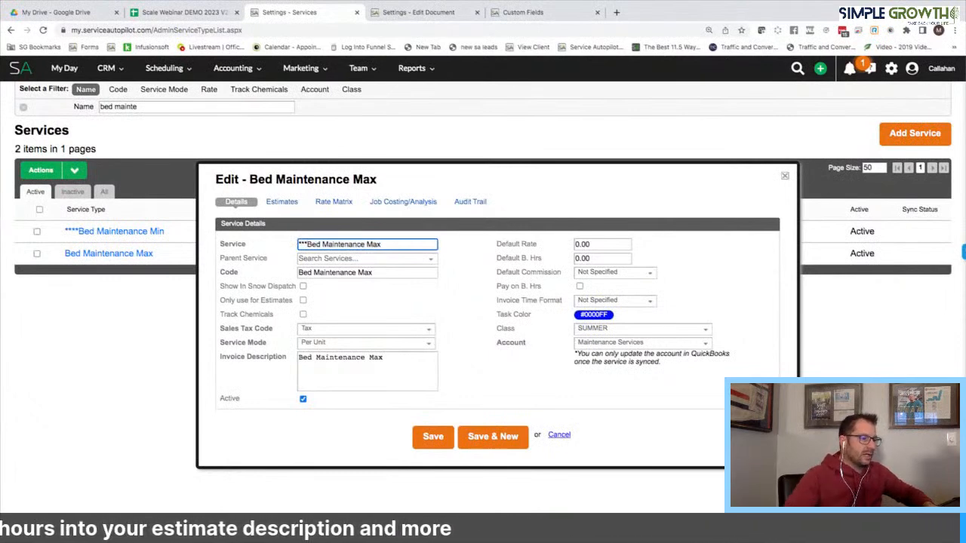
pyautogui.click(432, 441)
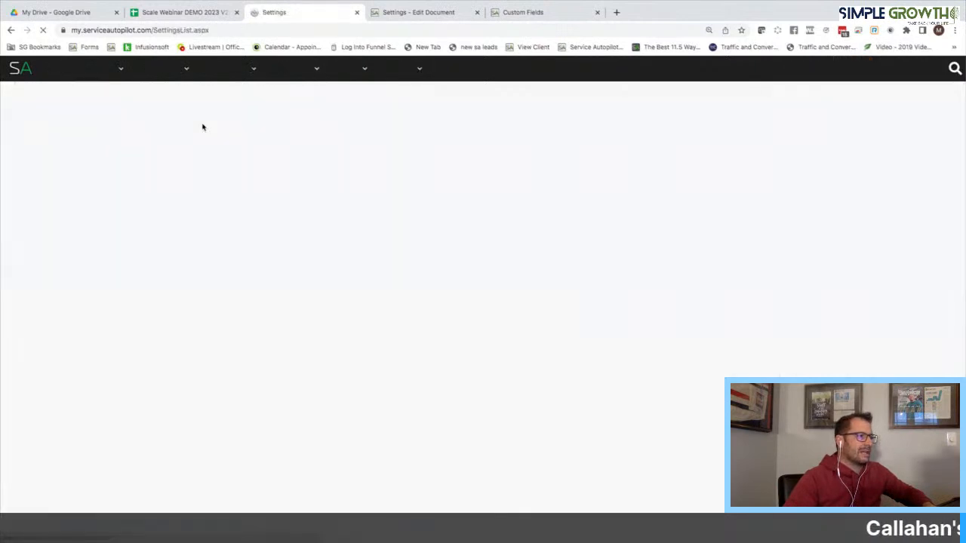
# Start a new master package named '****Bed Maintenance High/Low', correcting the spelling typos
pyautogui.write('ma')
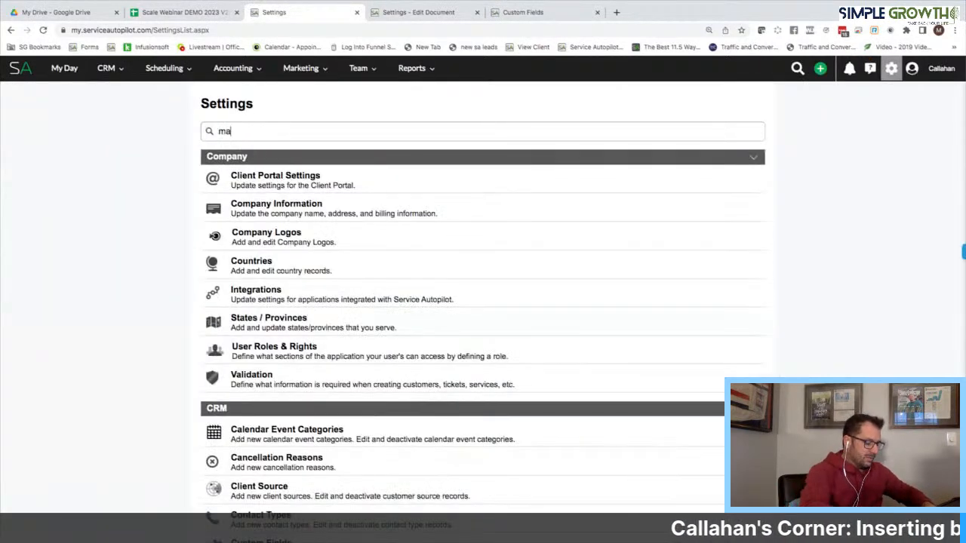
pyautogui.write('ster')
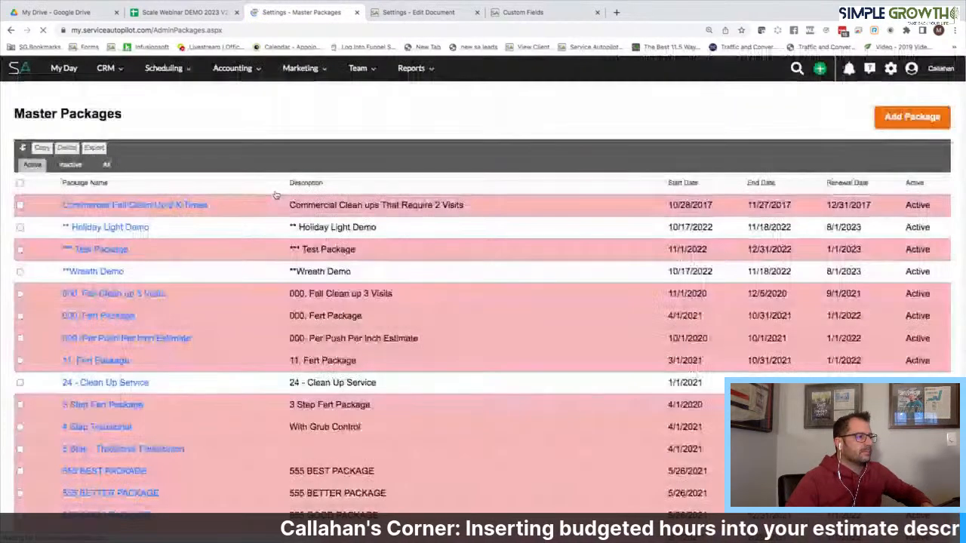
pyautogui.click(903, 120)
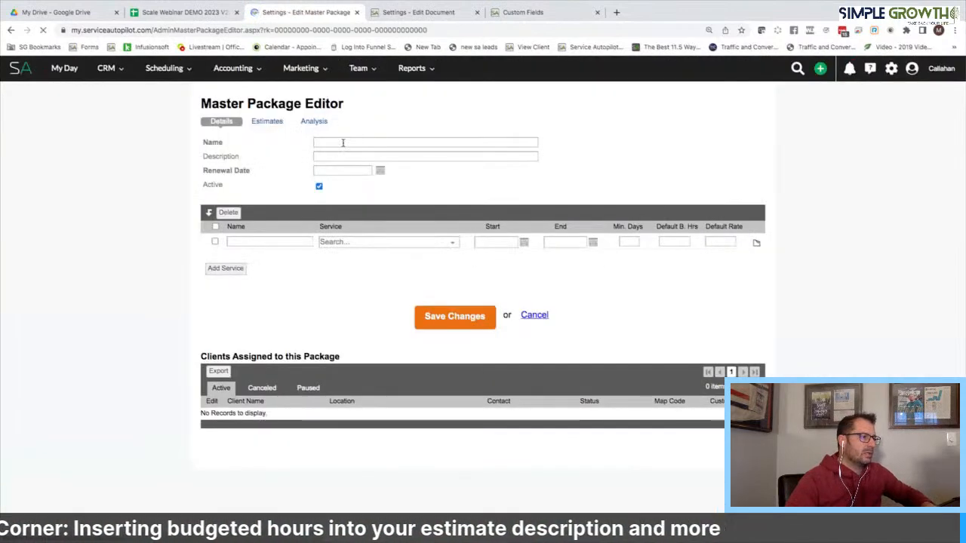
pyautogui.click(342, 142)
pyautogui.write('****Bed Maintenayce')
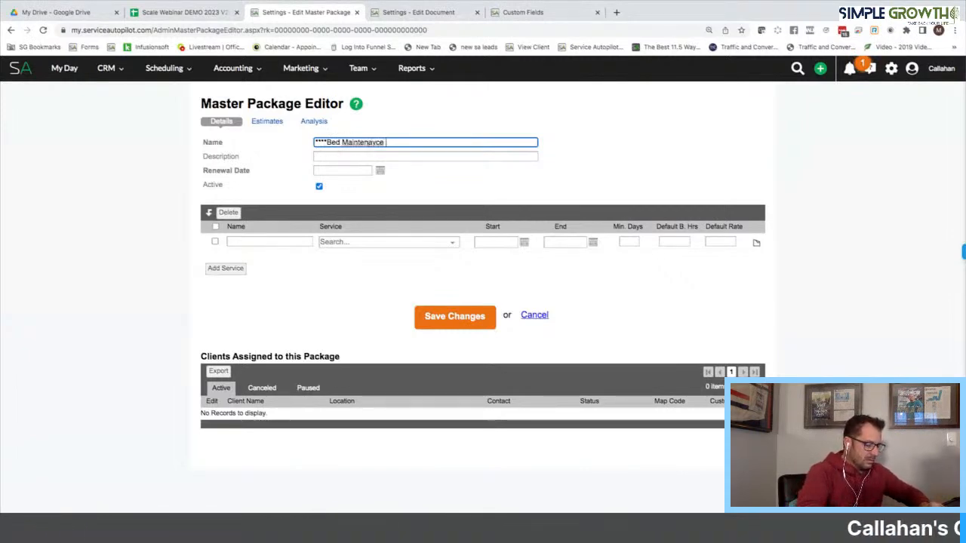
pyautogui.rightClick(342, 142)
pyautogui.click(403, 143)
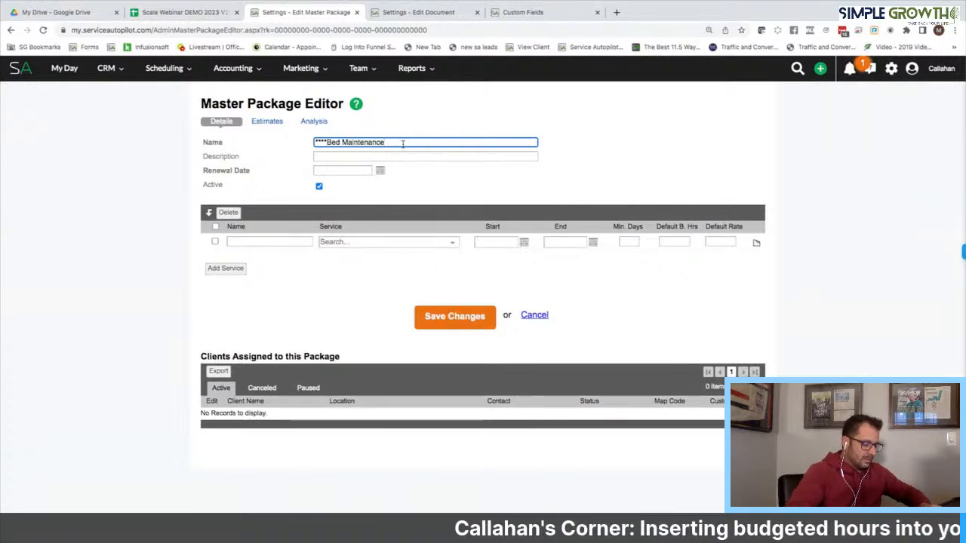
pyautogui.write('Hig')
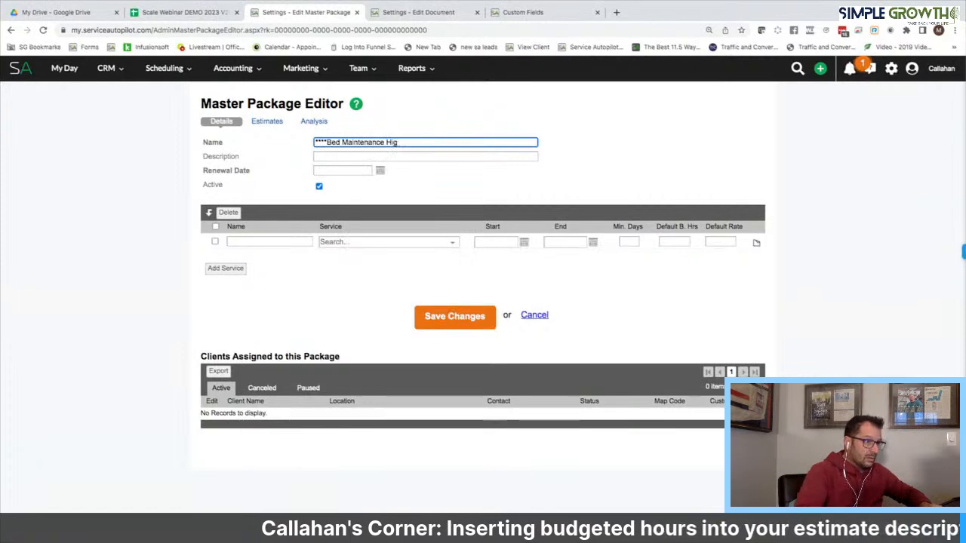
pyautogui.write('g/Low')
pyautogui.tripleClick(370, 143)
pyautogui.click(400, 142)
pyautogui.press('BackSpace')
pyautogui.write('h/Low')
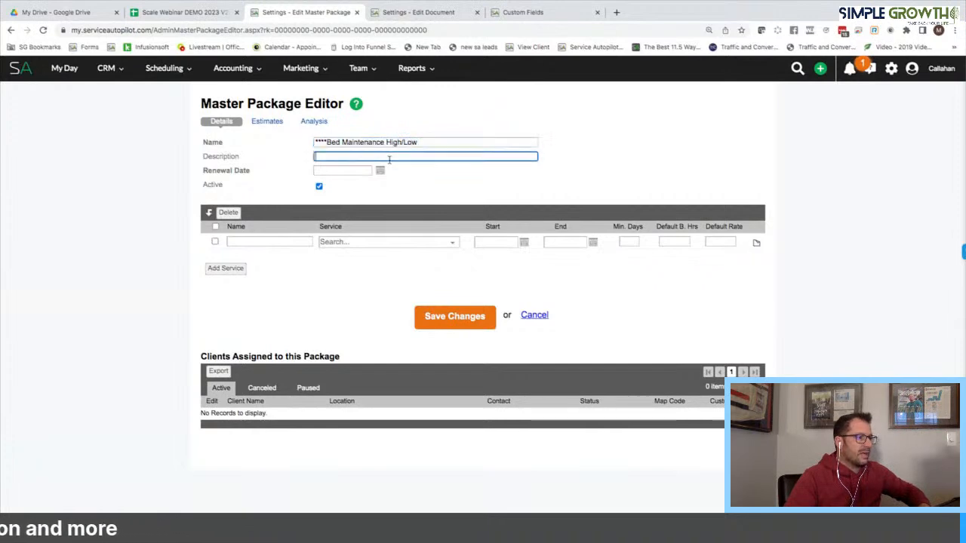
# Set the package renewal date to 01/01/2024
pyautogui.click(378, 173)
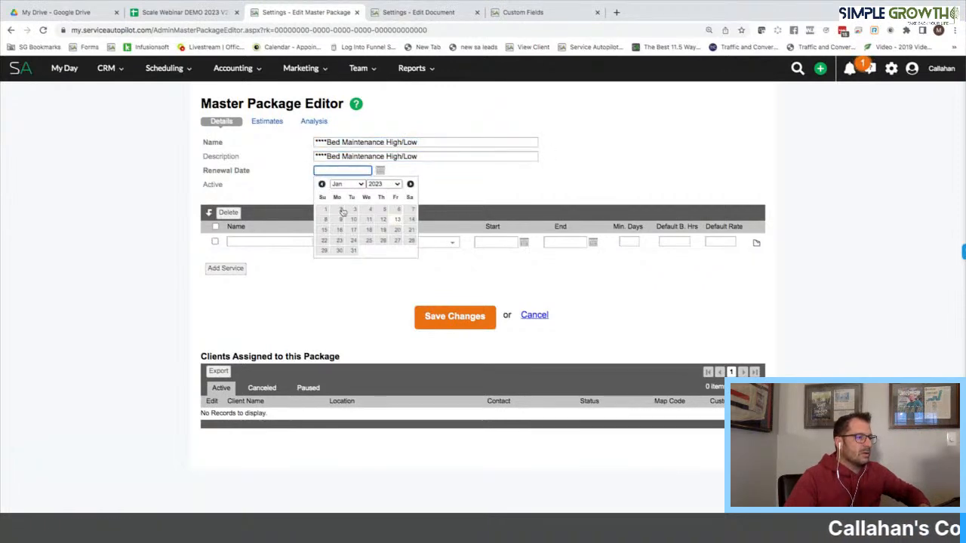
pyautogui.click(397, 184)
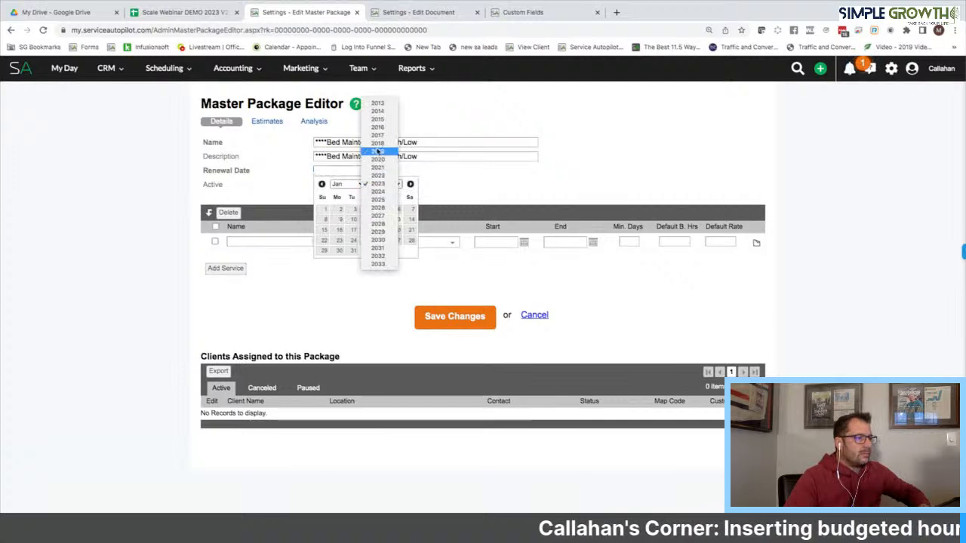
pyautogui.click(377, 191)
pyautogui.click(338, 210)
# Add two service rows named Bed Maintenance Minimum and Bed Maintenance Maximum
pyautogui.click(275, 242)
pyautogui.write('Bed Maint')
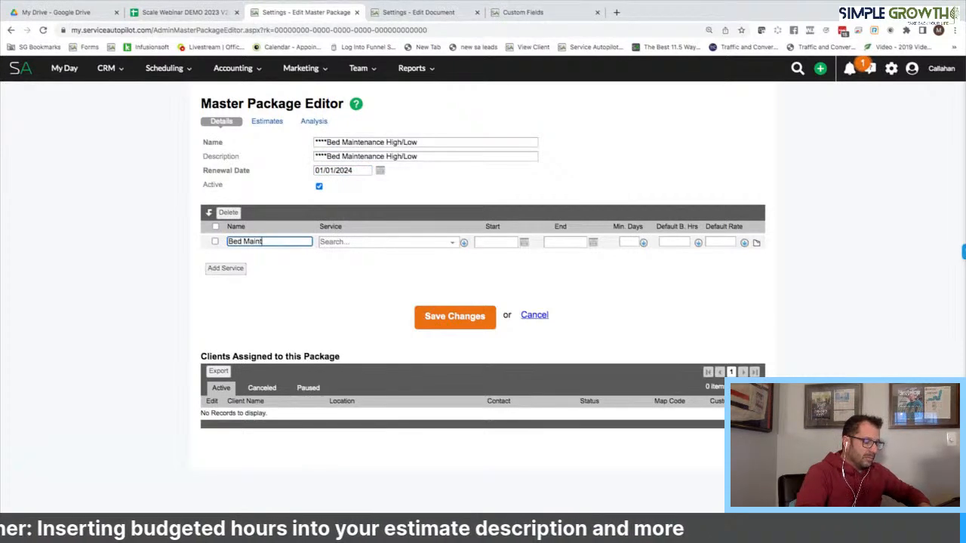
pyautogui.write('en')
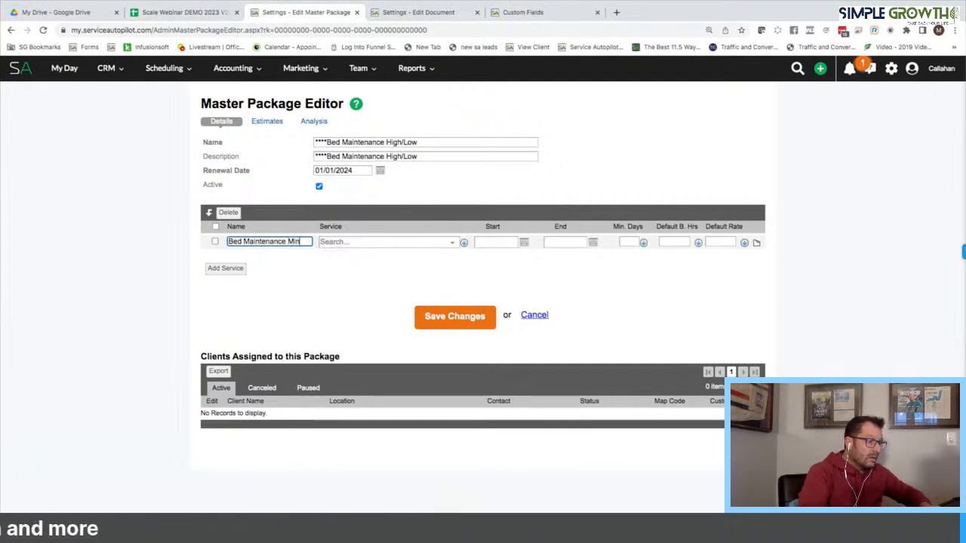
pyautogui.click(225, 269)
pyautogui.write('Bed Ma')
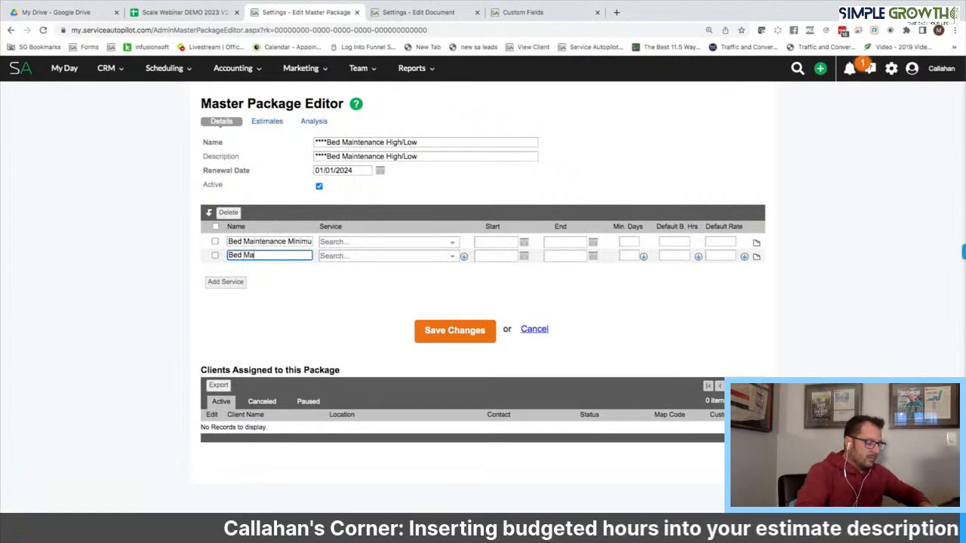
pyautogui.write('int')
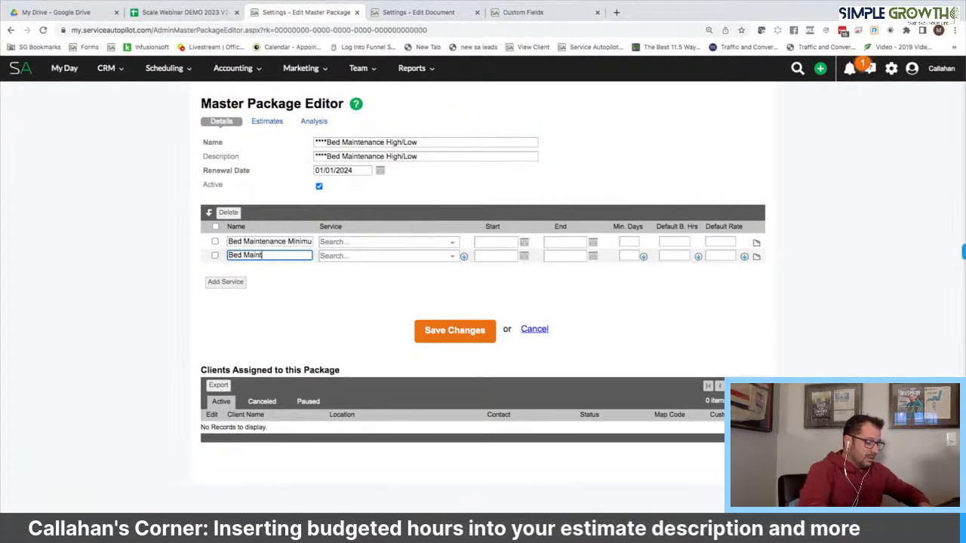
pyautogui.write('enace Max')
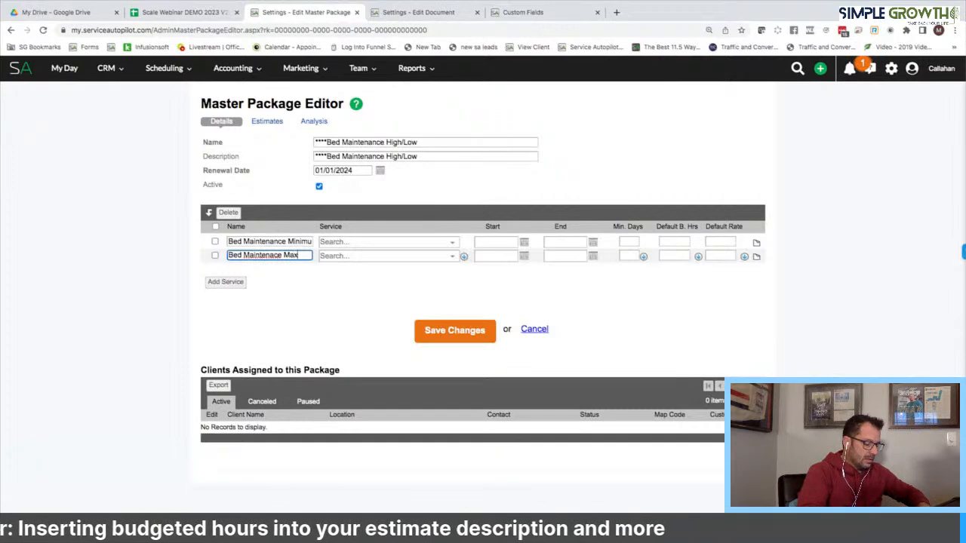
pyautogui.write('imum')
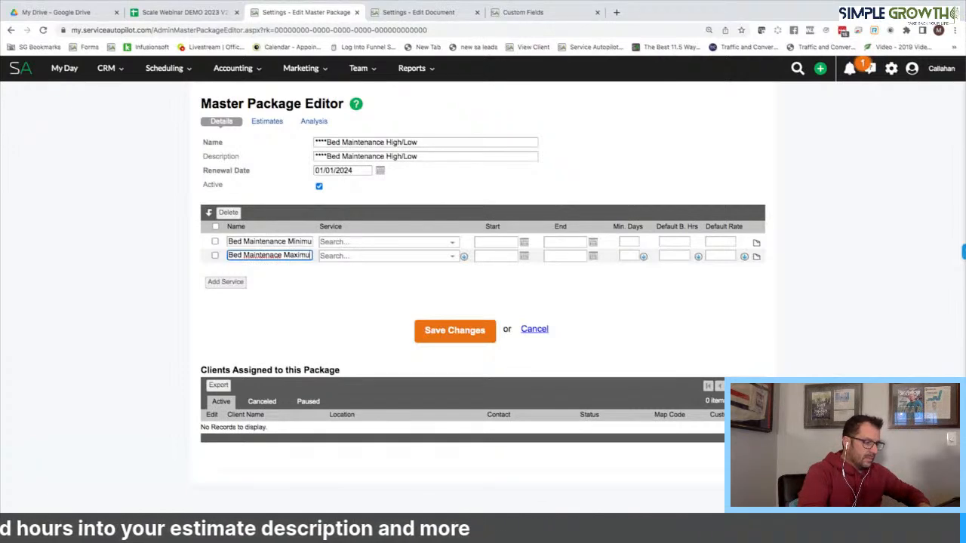
pyautogui.rightClick(265, 255)
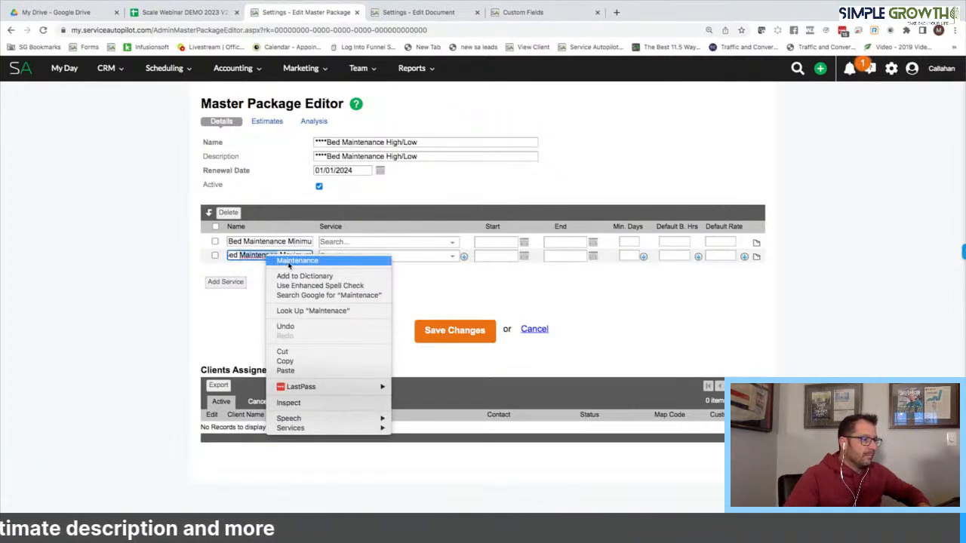
pyautogui.click(297, 261)
# Assign Bed Maintenance Min to the first row and Bed Maintenance Max to the second
pyautogui.click(343, 241)
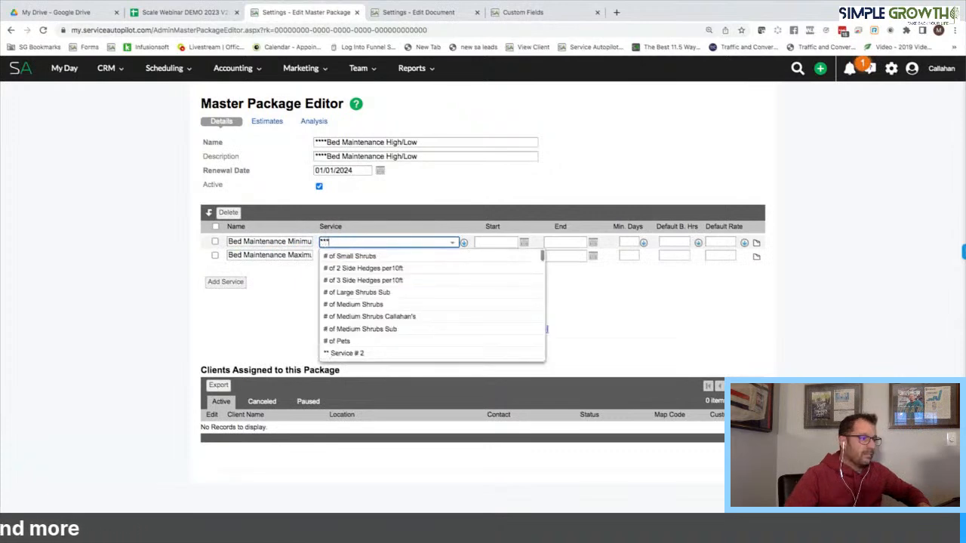
pyautogui.write('***')
pyautogui.click(370, 256)
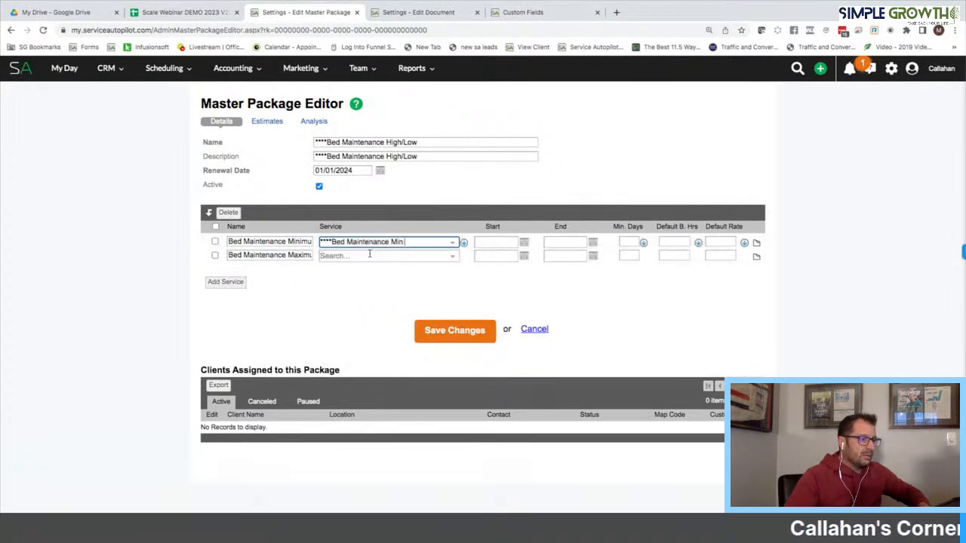
pyautogui.click(367, 255)
pyautogui.write('*')
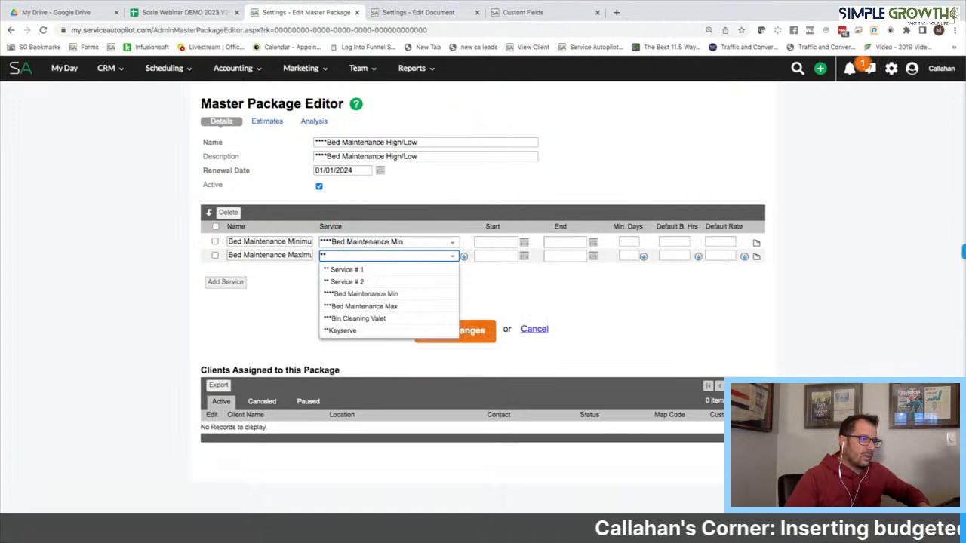
pyautogui.click(361, 306)
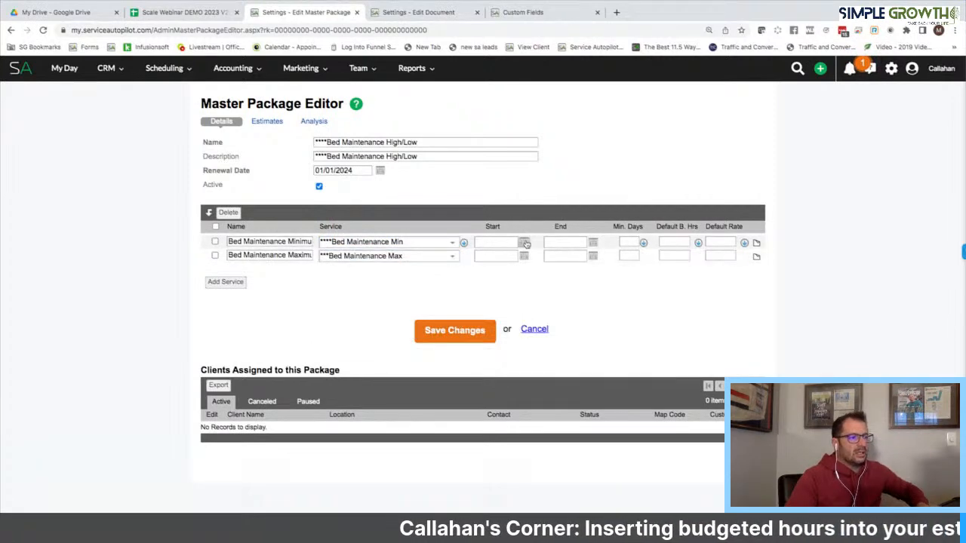
# Give both rows dates 01/13/2023 to 12/31/2023 and save the package
pyautogui.click(525, 242)
pyautogui.click(560, 283)
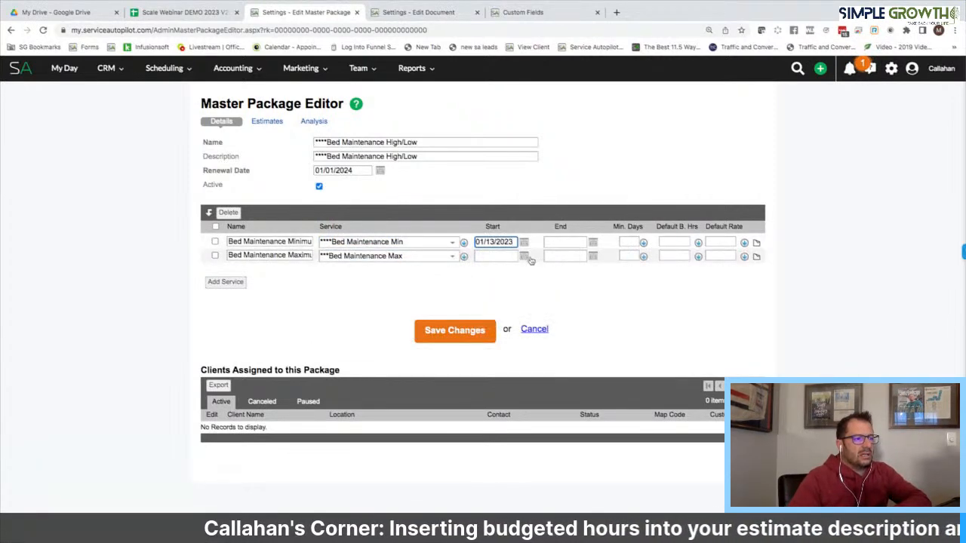
pyautogui.click(523, 256)
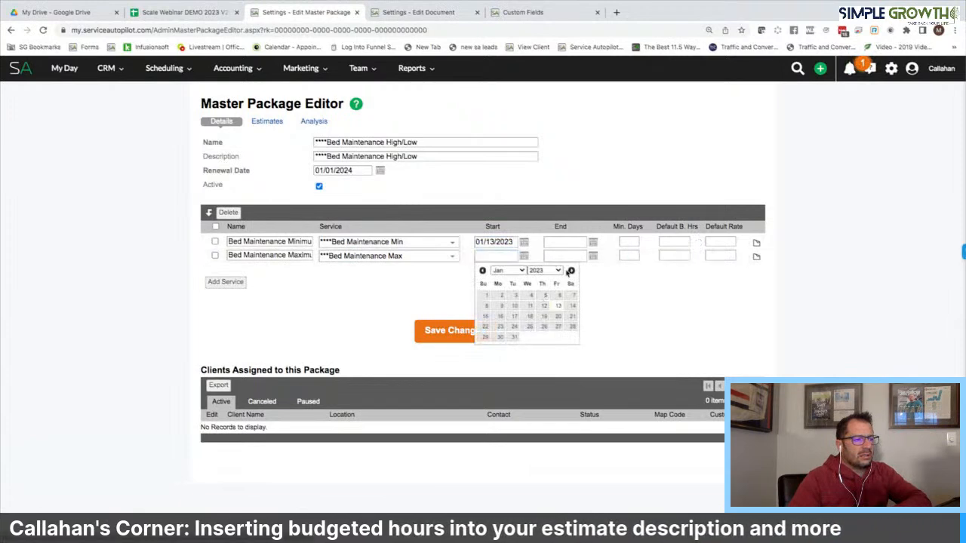
pyautogui.click(557, 306)
pyautogui.click(566, 242)
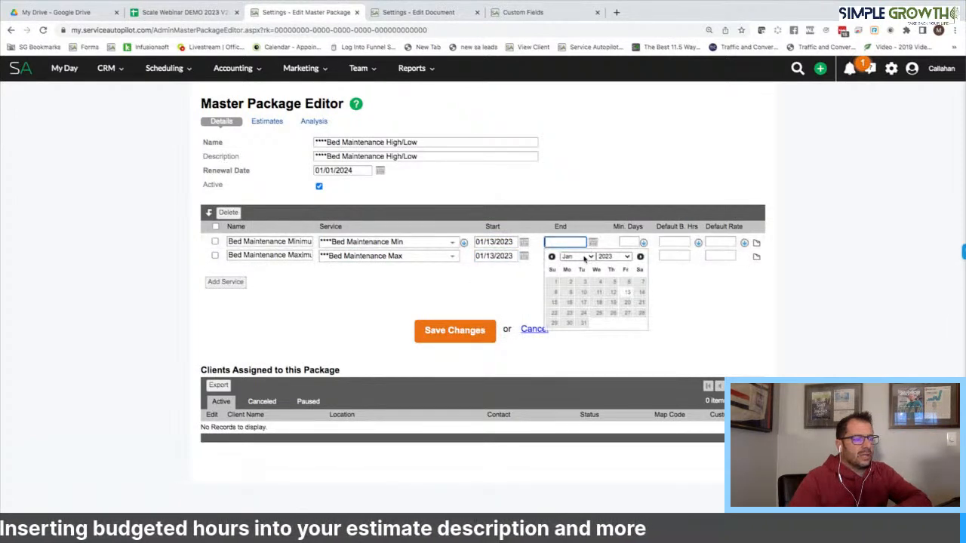
pyautogui.click(585, 257)
pyautogui.click(579, 345)
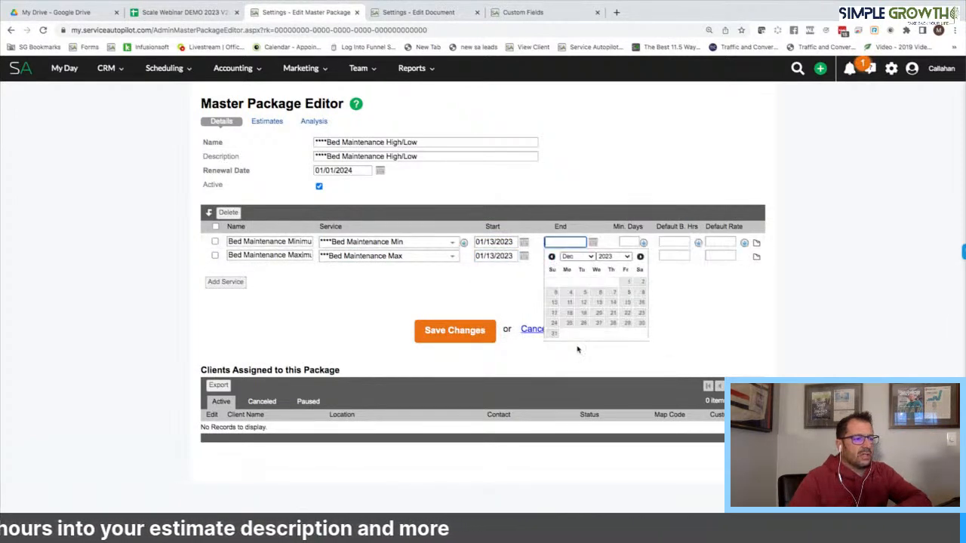
pyautogui.click(554, 333)
pyautogui.click(594, 257)
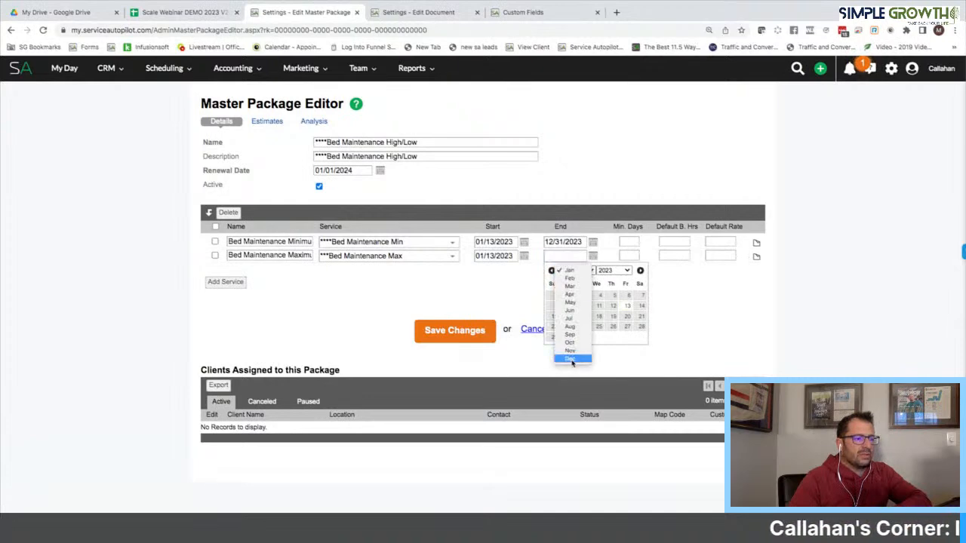
pyautogui.click(571, 359)
pyautogui.click(555, 348)
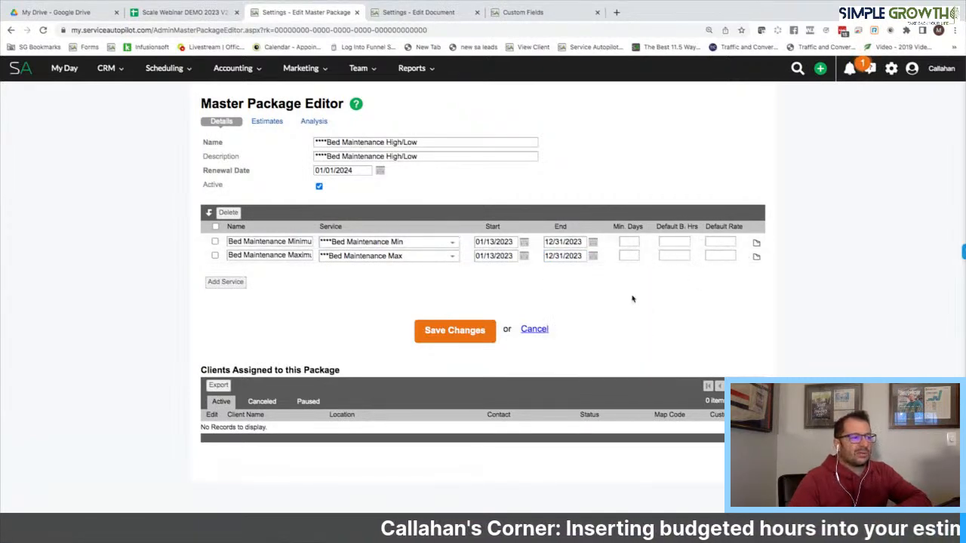
pyautogui.click(469, 333)
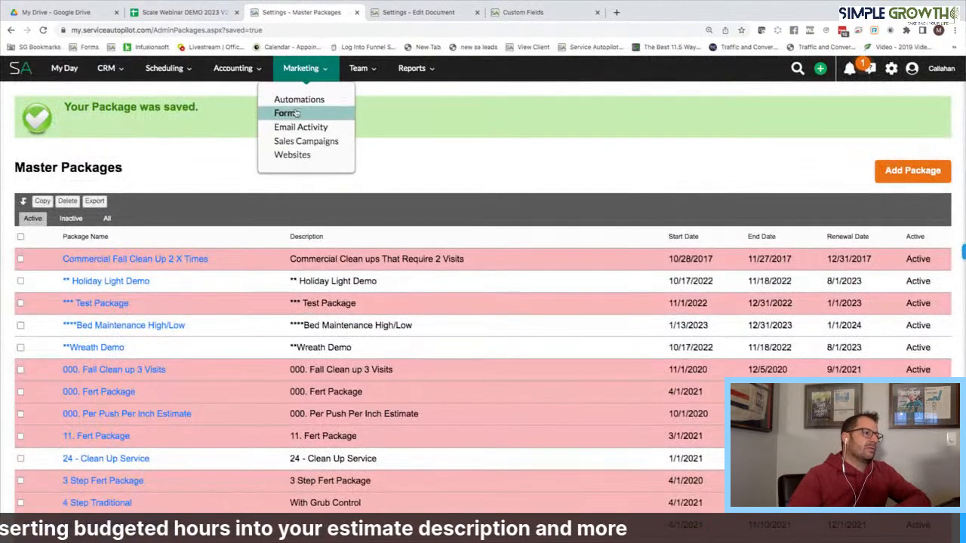
# Create a new form titled and named '*** Bed Maintenance High/Low' with mobile display enabled
pyautogui.click(295, 114)
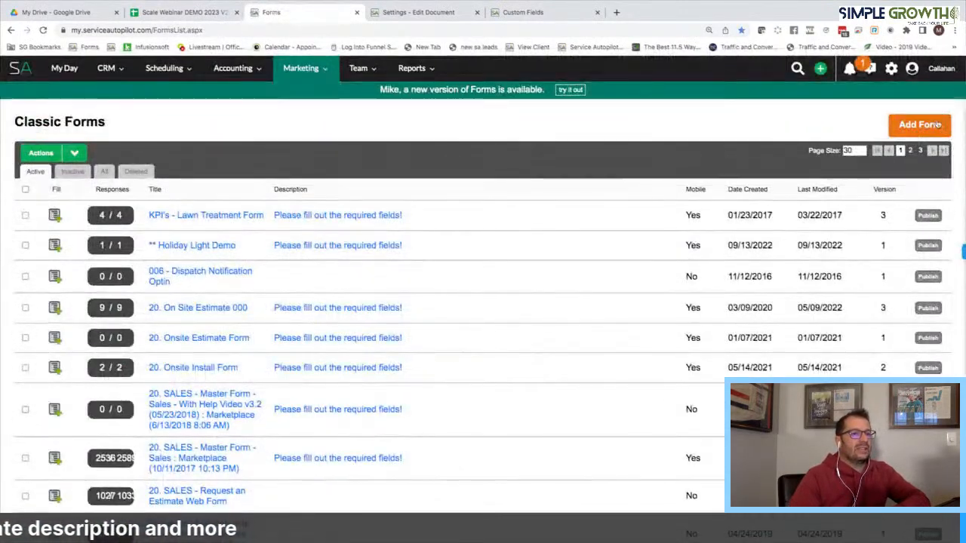
pyautogui.click(930, 130)
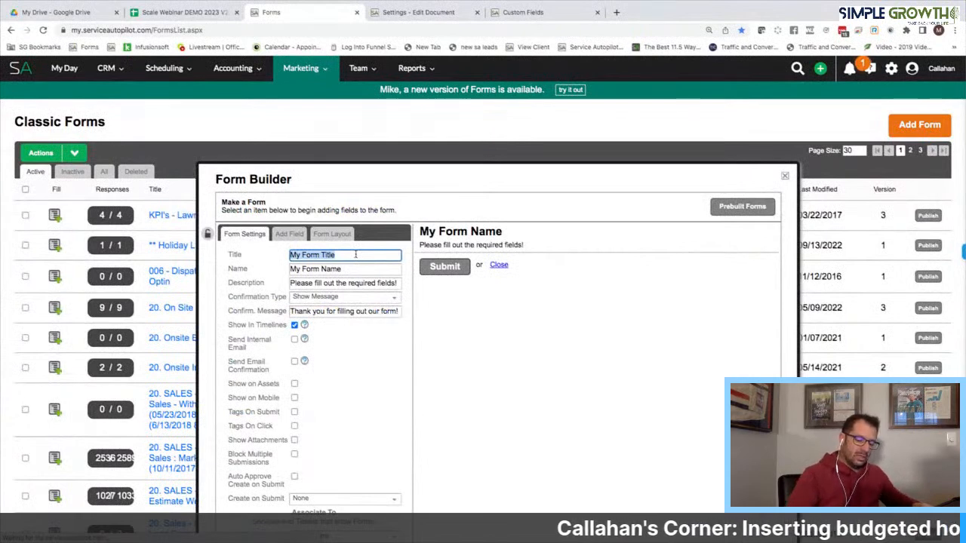
pyautogui.write('*** Bed Mainten')
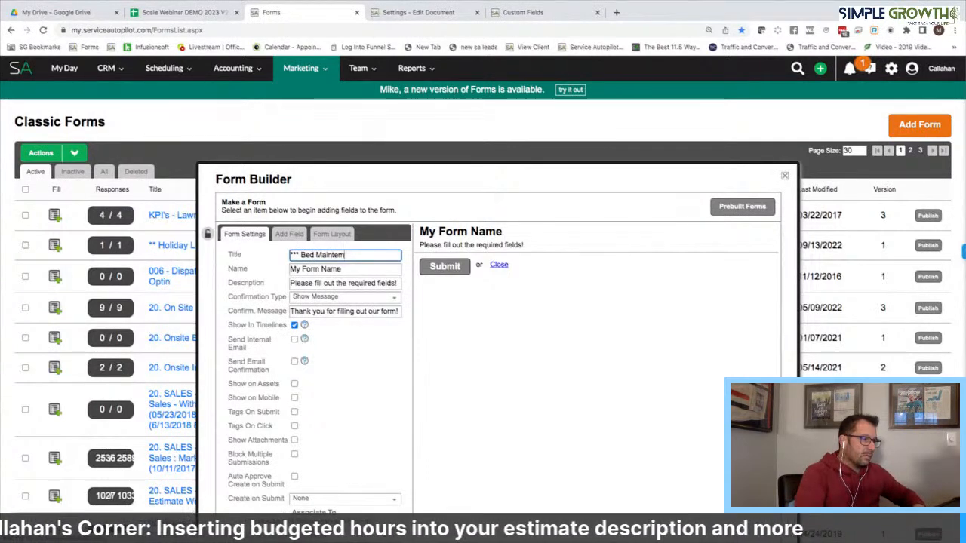
pyautogui.write('ance ')
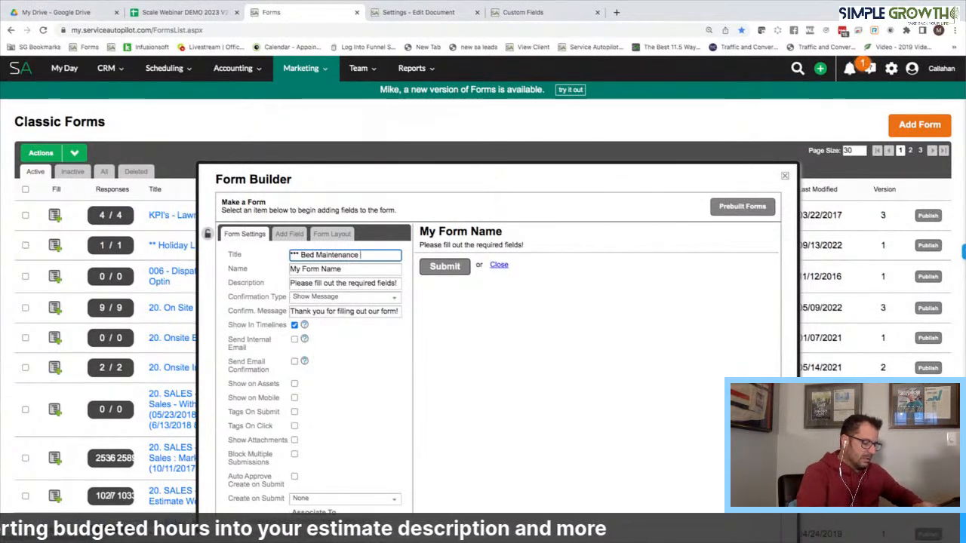
pyautogui.write('High Lo')
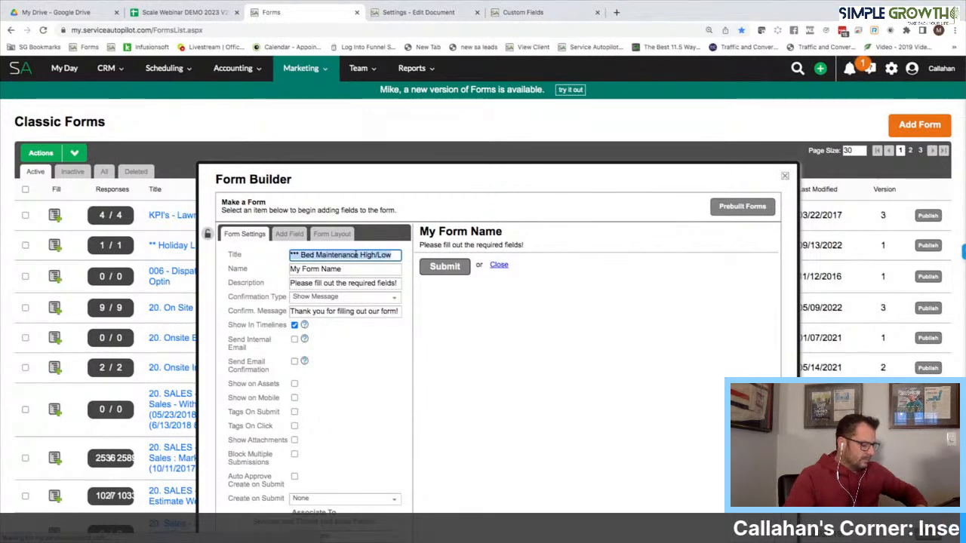
pyautogui.click(295, 398)
# Enable auto-approve and have form submissions create or update a lead
pyautogui.scroll(-2, 296, 399)
pyautogui.click(295, 363)
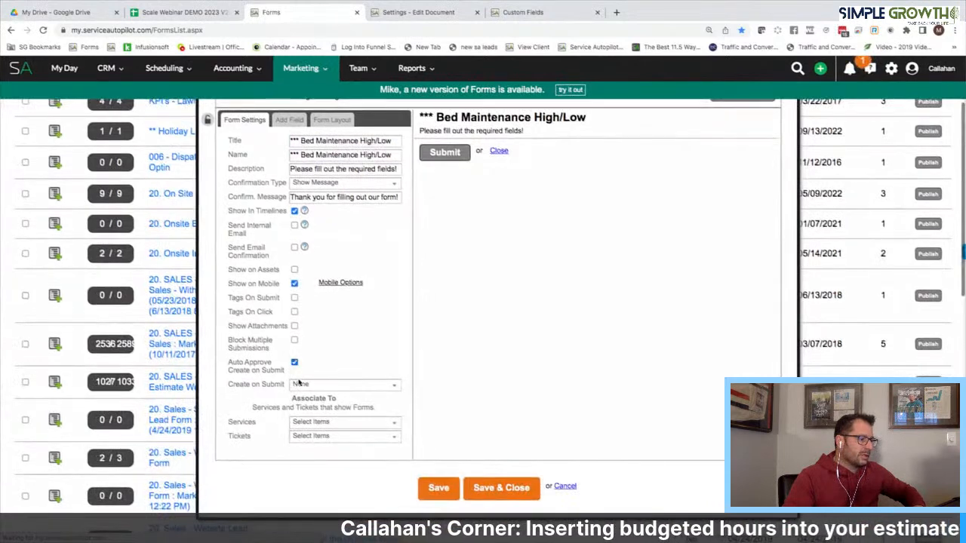
pyautogui.click(301, 384)
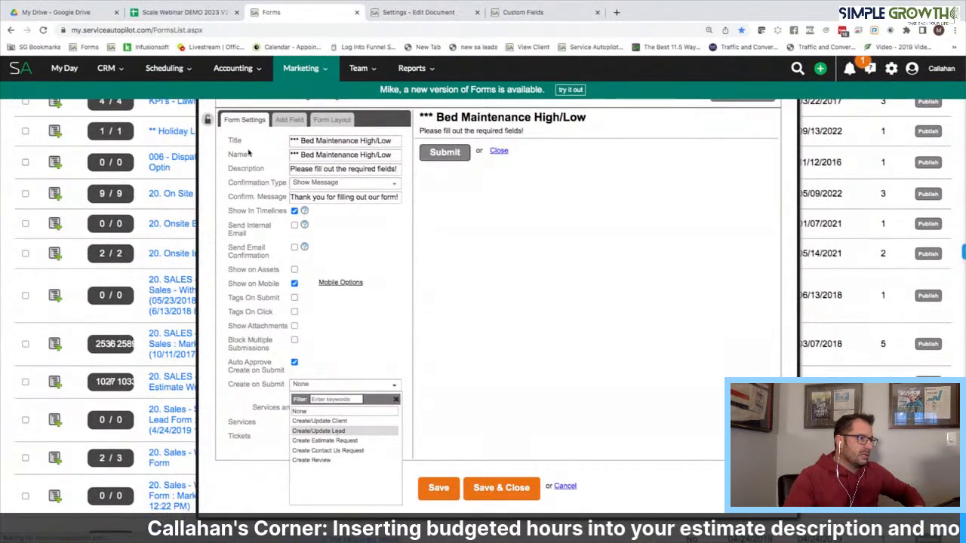
pyautogui.click(332, 429)
# Add Name and Address fields, mapped to Client Name (First/Last) and Service Address
pyautogui.click(289, 119)
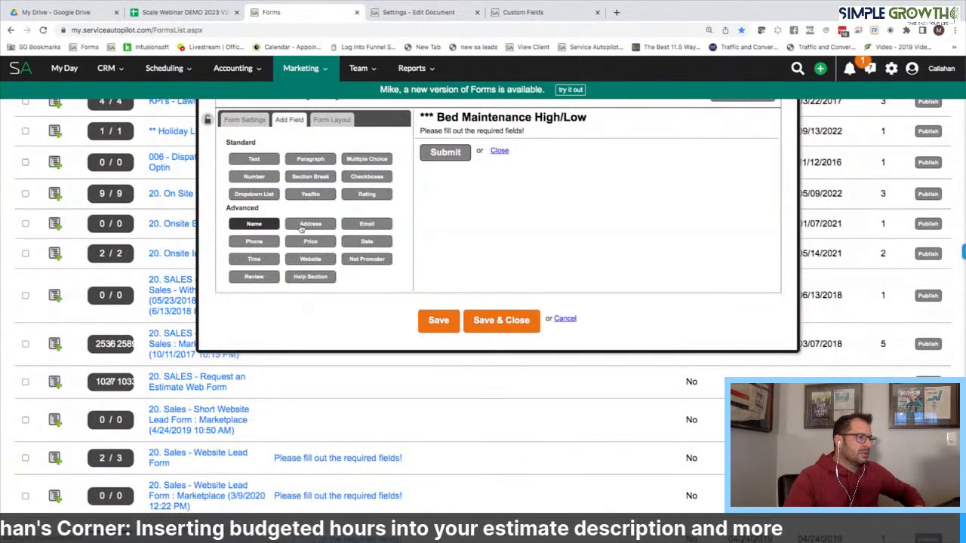
pyautogui.click(257, 224)
pyautogui.click(310, 224)
pyautogui.click(434, 151)
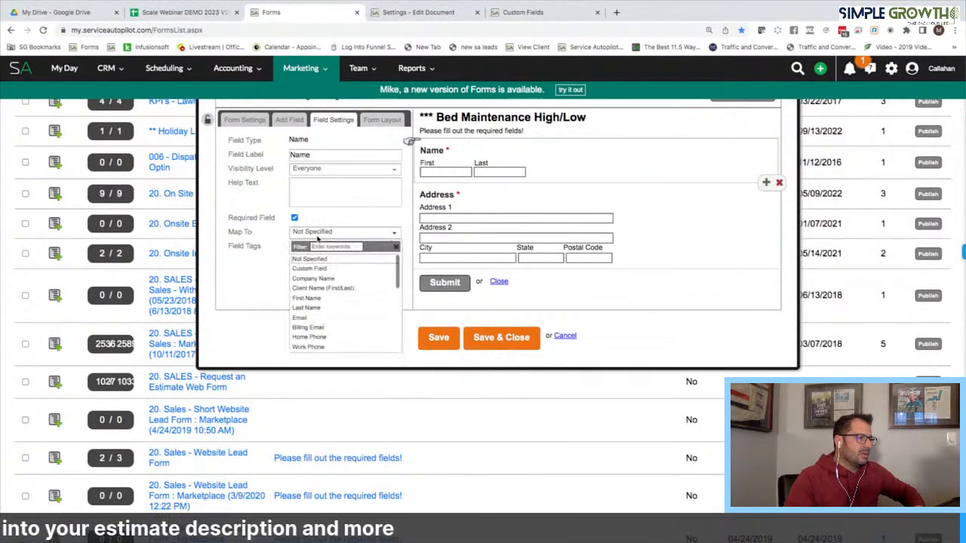
pyautogui.click(321, 288)
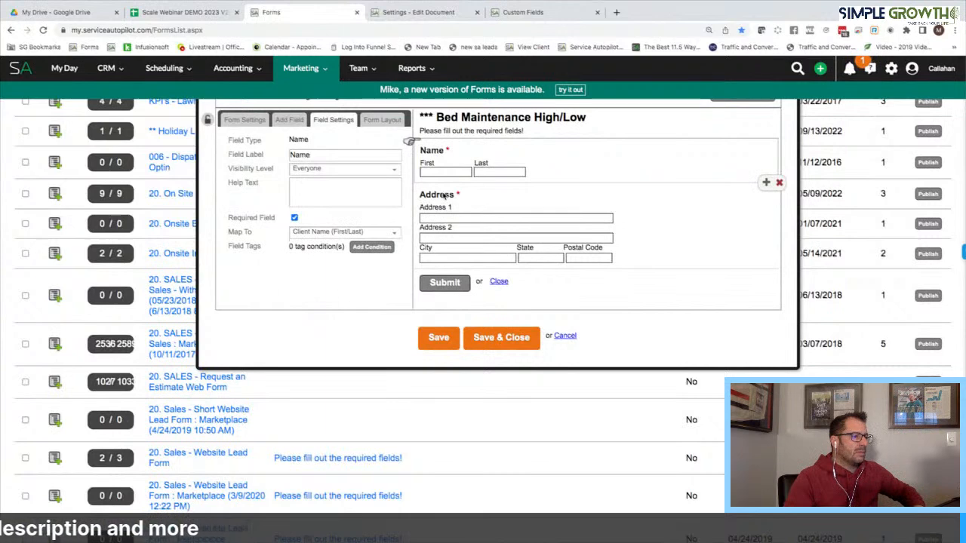
pyautogui.click(443, 196)
pyautogui.click(323, 271)
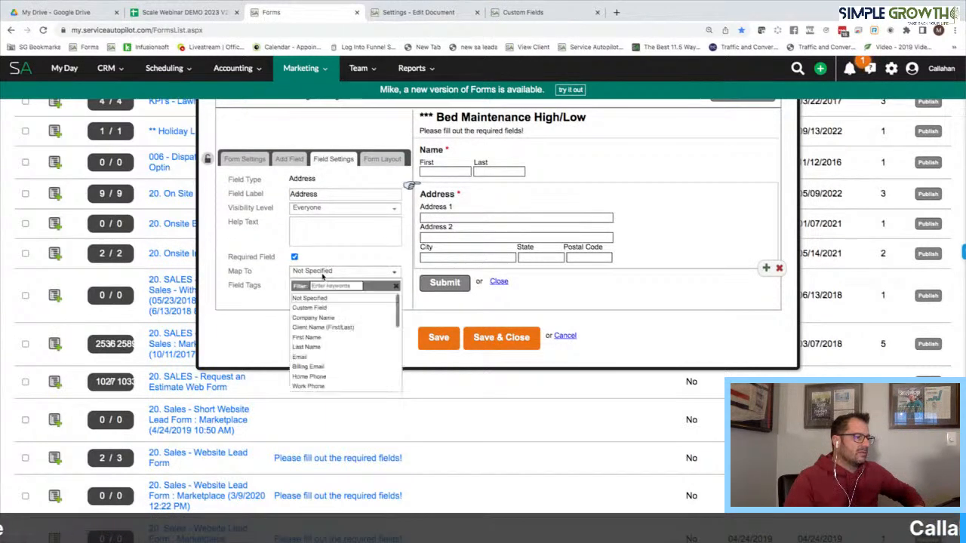
pyautogui.scroll(-3, 326, 332)
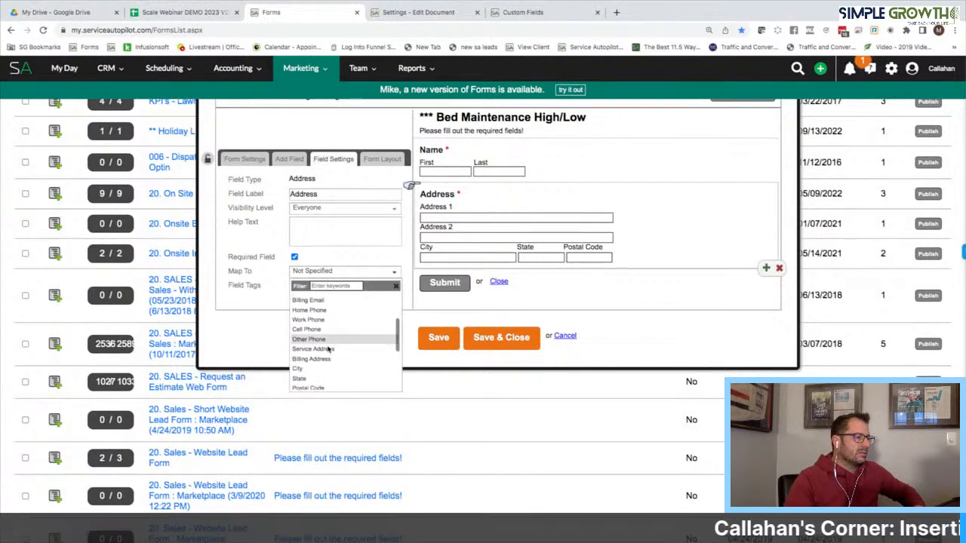
pyautogui.click(326, 350)
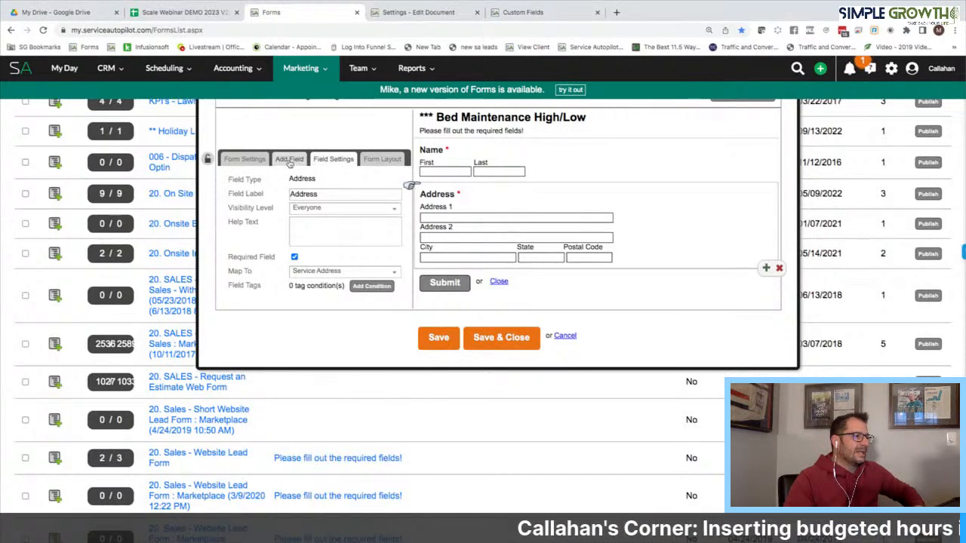
pyautogui.click(289, 161)
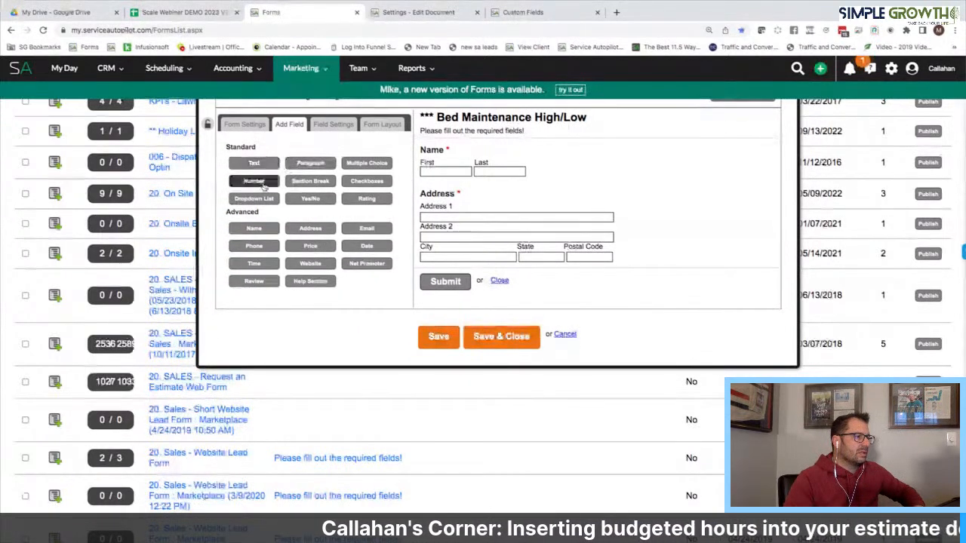
# Add two Number fields and label the first 'Bed Maintenance Man Hours Min' from the price matrix sheet
pyautogui.click(263, 186)
pyautogui.click(264, 186)
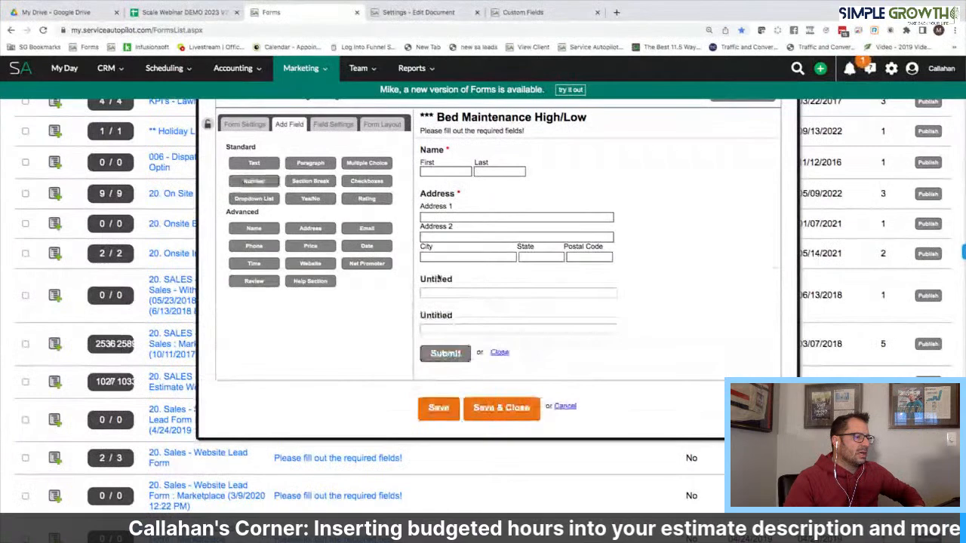
pyautogui.click(438, 280)
pyautogui.click(185, 13)
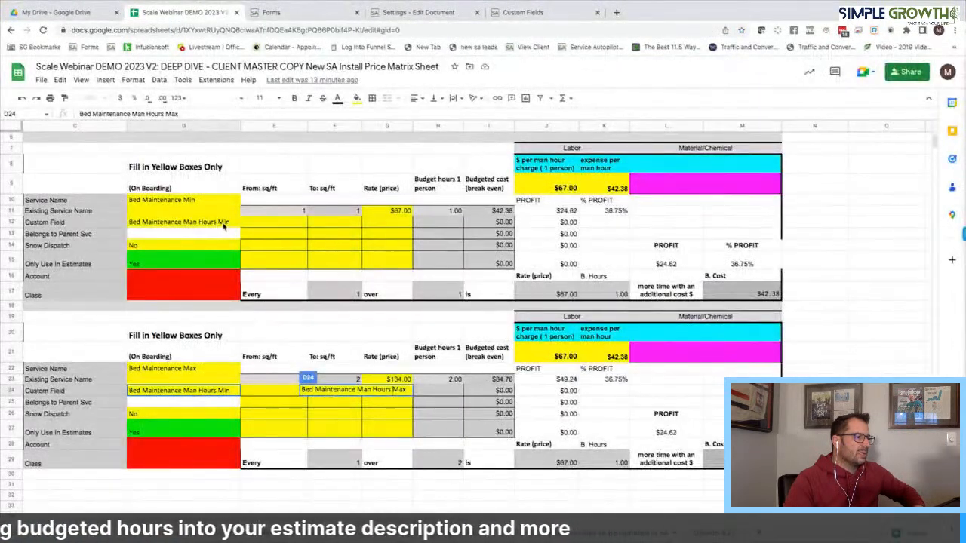
pyautogui.click(223, 224)
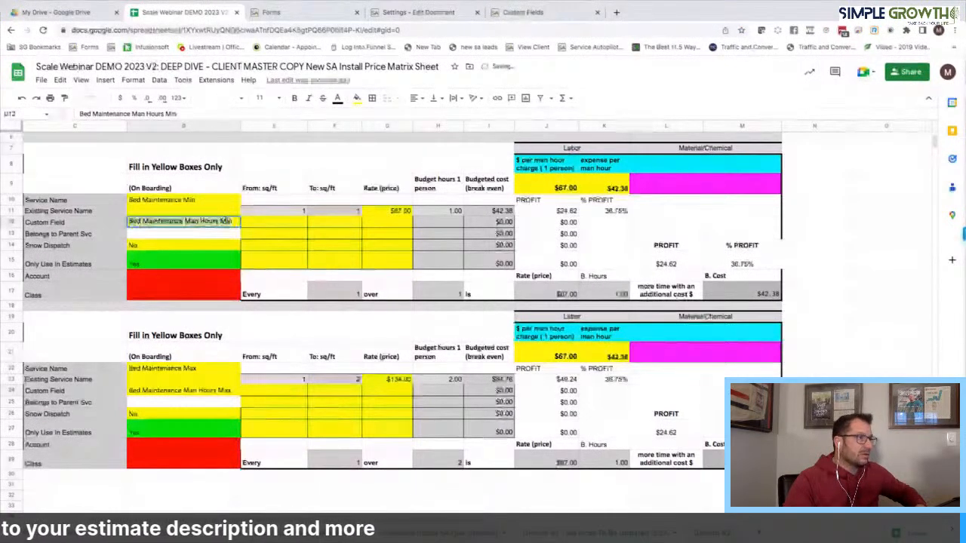
pyautogui.click(284, 15)
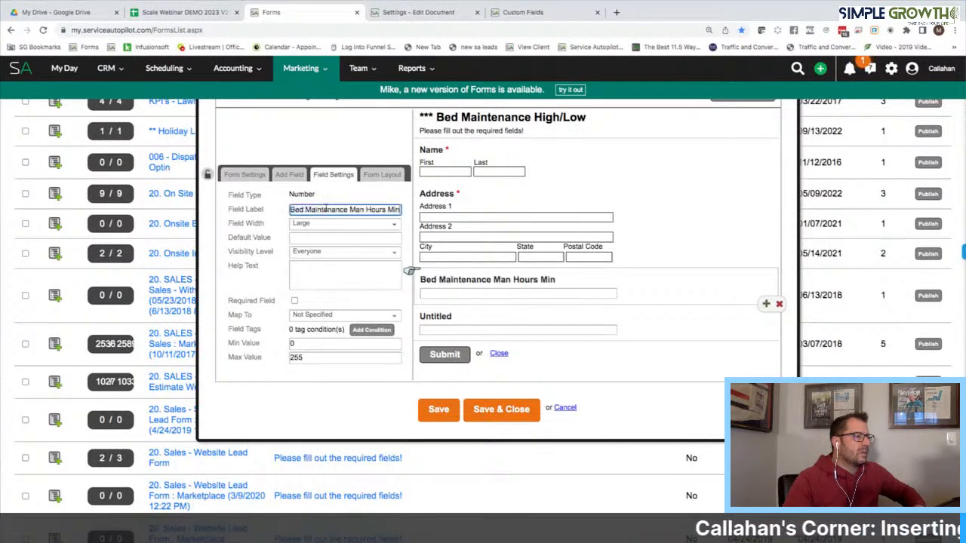
# Map the first number field to the Bed Maintenance Man Hours Min custom field
pyautogui.click(325, 317)
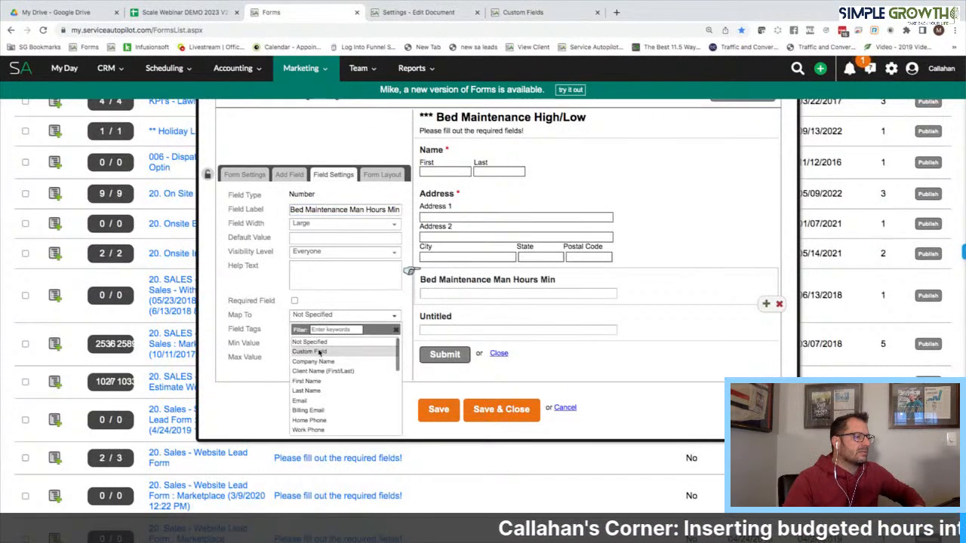
pyautogui.click(310, 352)
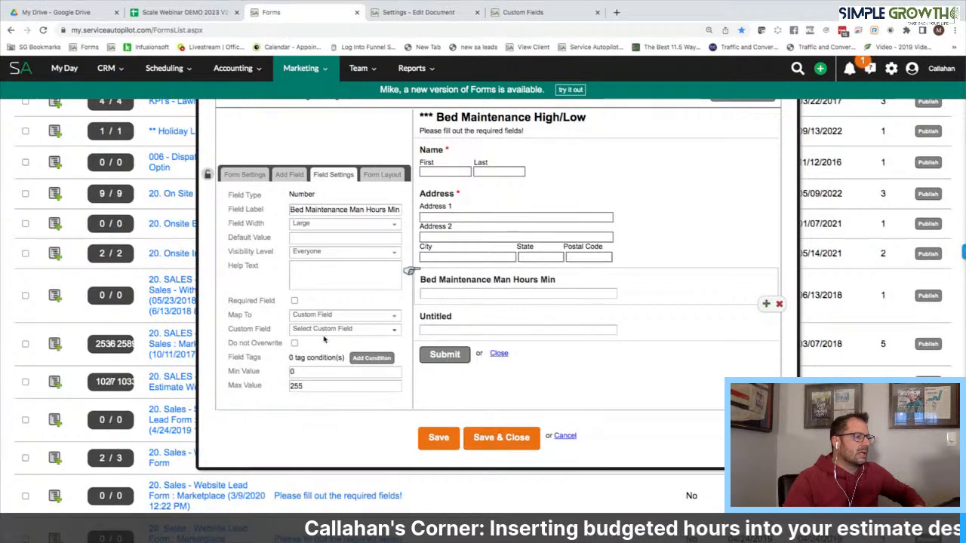
pyautogui.click(322, 329)
pyautogui.write('Bed Maintenance')
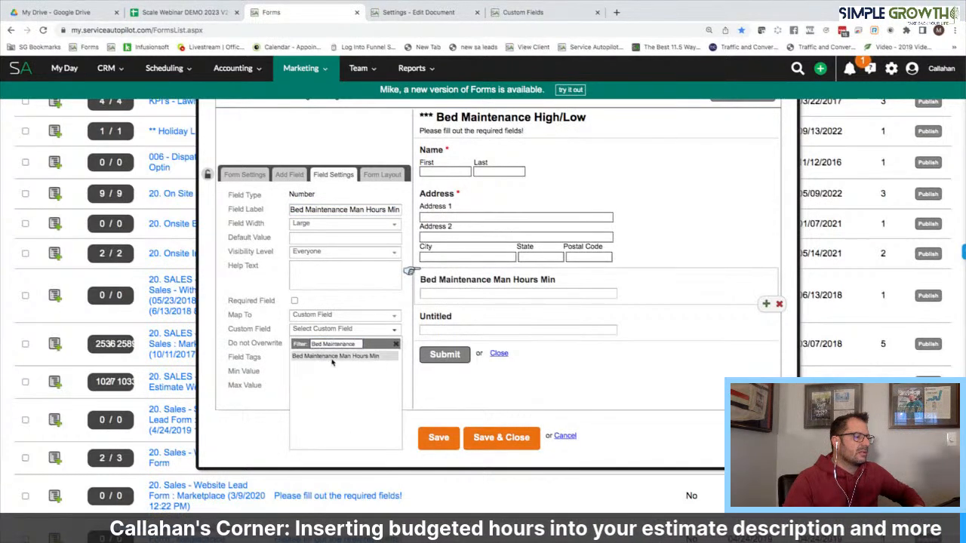
pyautogui.click(332, 357)
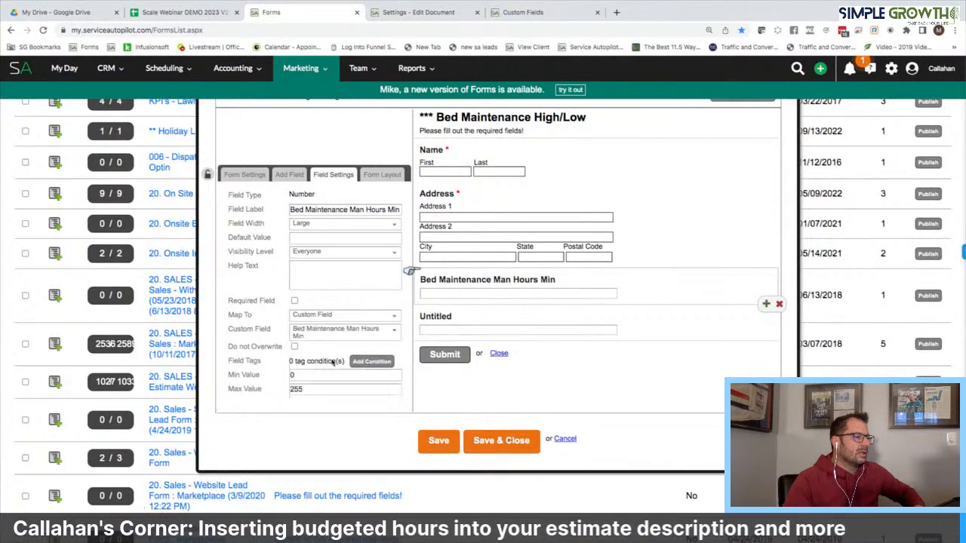
# Grab the 'Bed Maintenance Man Hours Max' name from the price matrix for the second number field
pyautogui.click(181, 13)
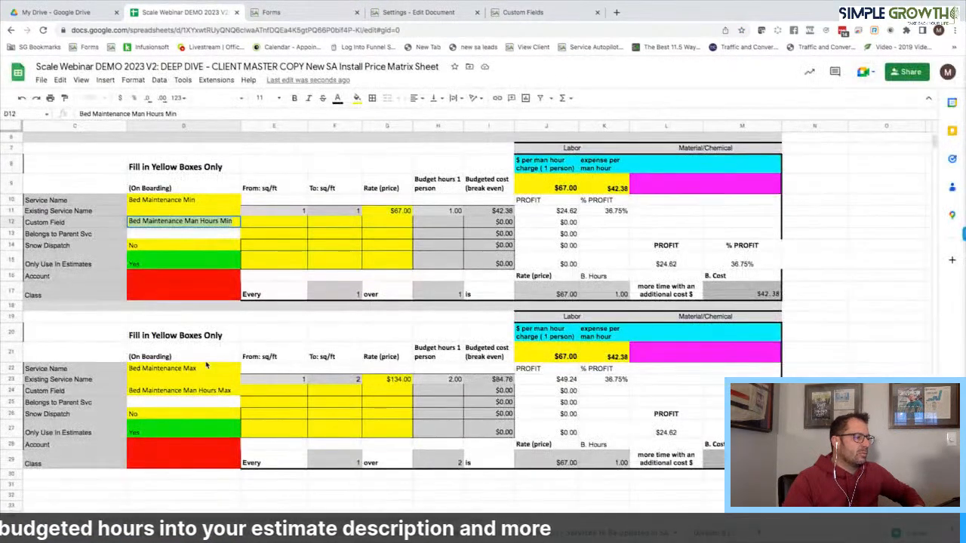
pyautogui.click(204, 370)
pyautogui.click(236, 390)
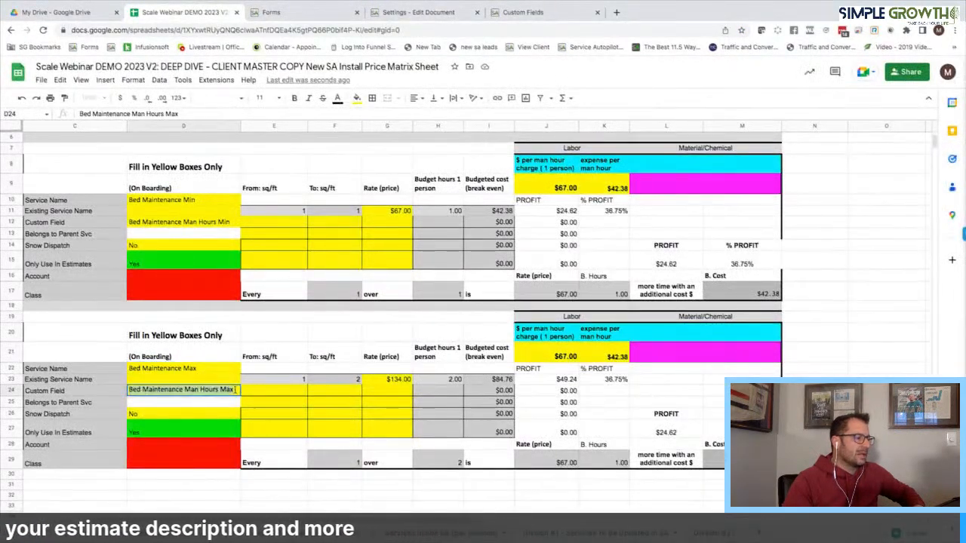
pyautogui.click(271, 13)
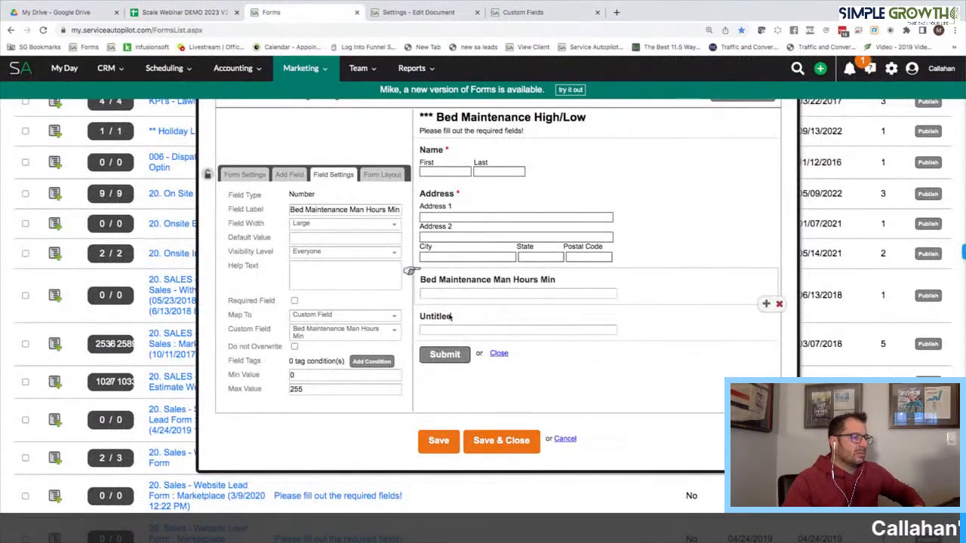
pyautogui.click(451, 317)
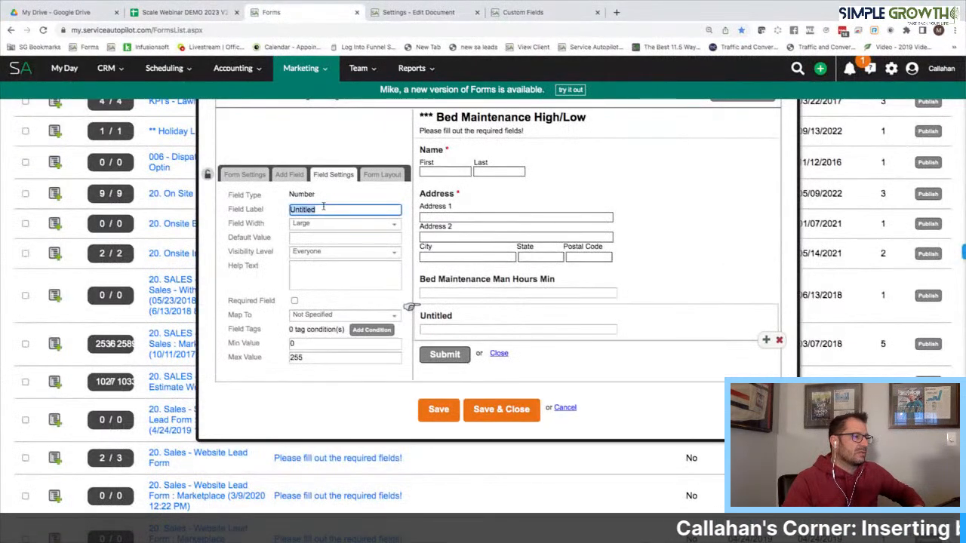
# Map the second number field to the Bed Maintenance Man Hours Max custom field
pyautogui.click(333, 314)
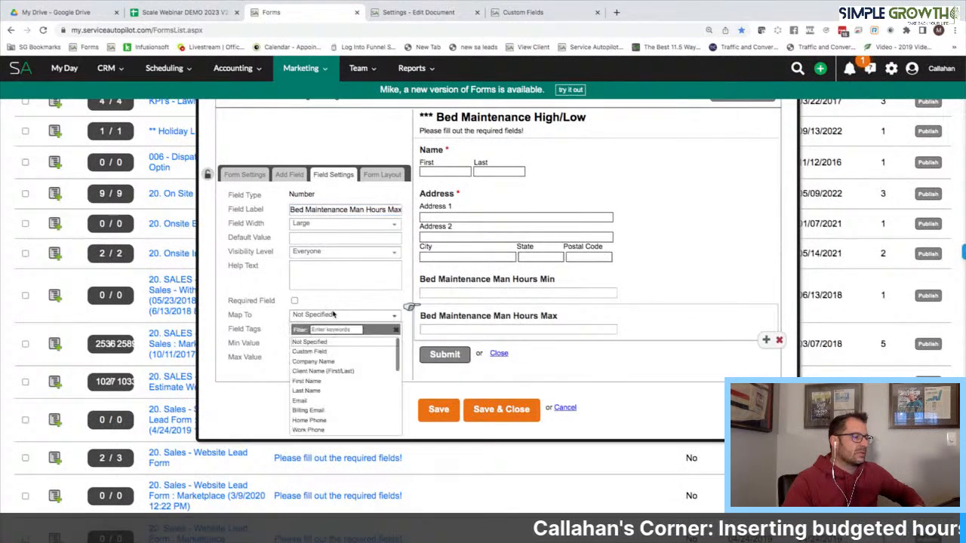
pyautogui.click(337, 351)
pyautogui.click(338, 330)
pyautogui.write('Bed Maintenance')
pyautogui.click(347, 357)
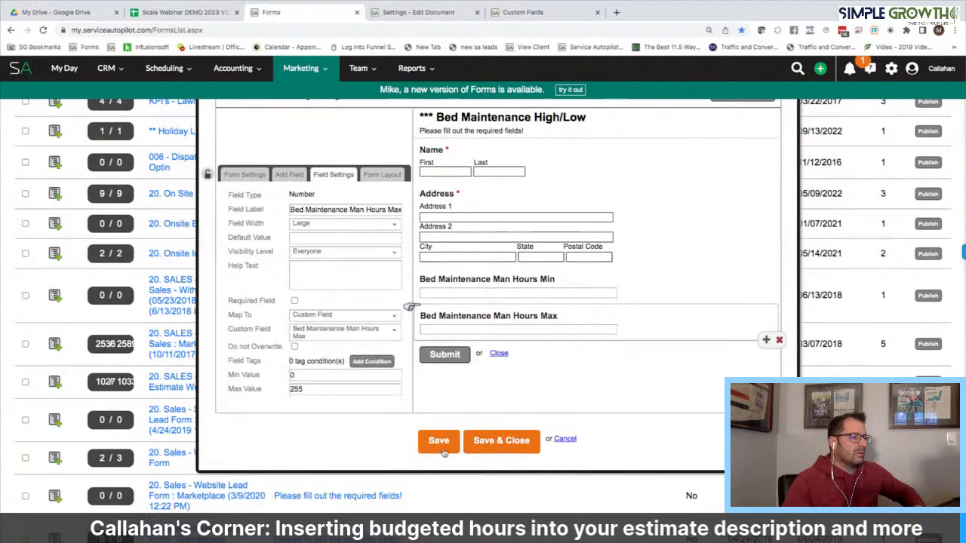
# Save the form and close the form editor
pyautogui.click(439, 441)
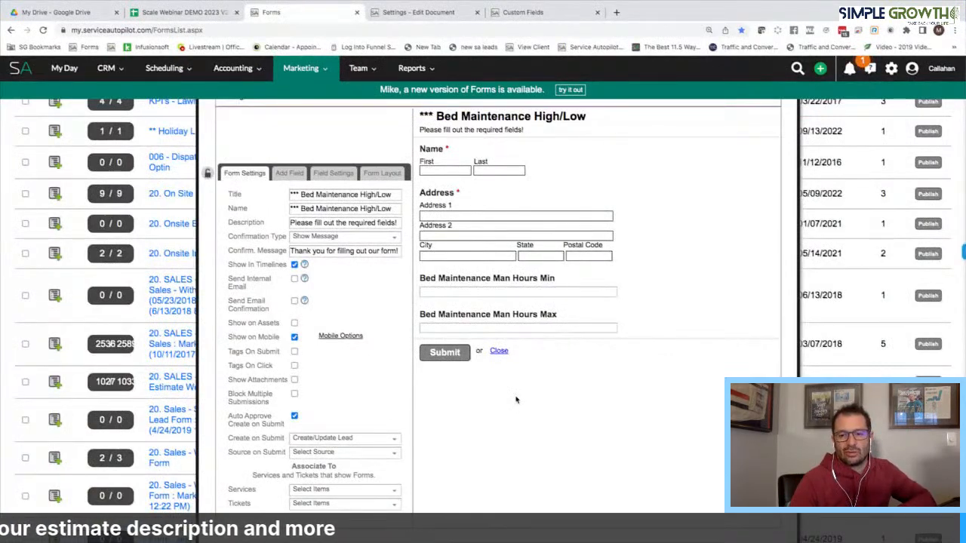
pyautogui.scroll(-5, 483, 373)
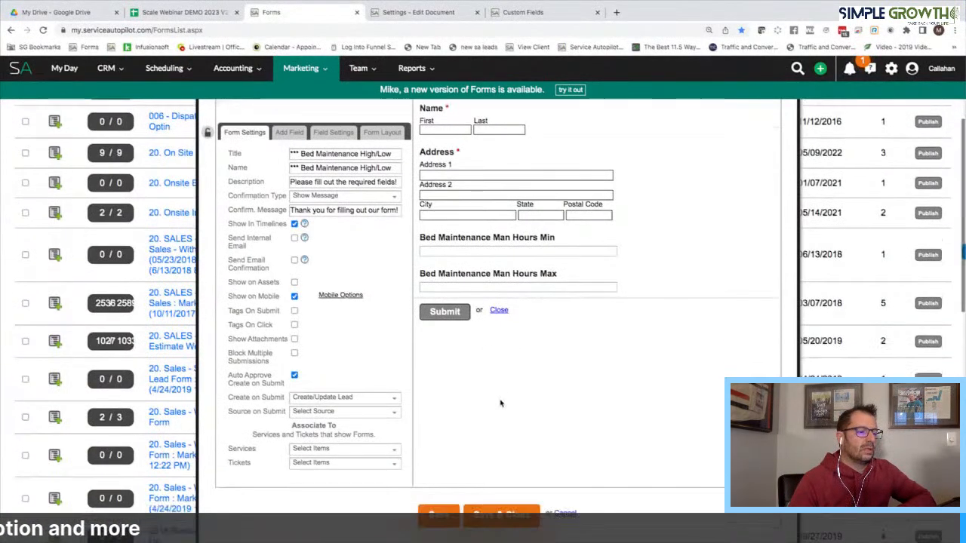
pyautogui.click(498, 335)
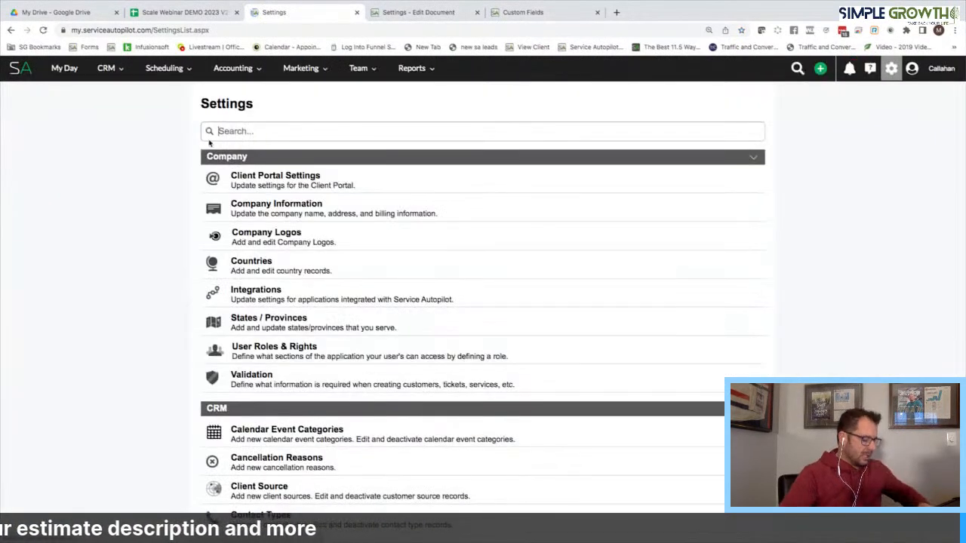
# Filter the Settings list with 'est' to show the estimate settings
pyautogui.write('est')
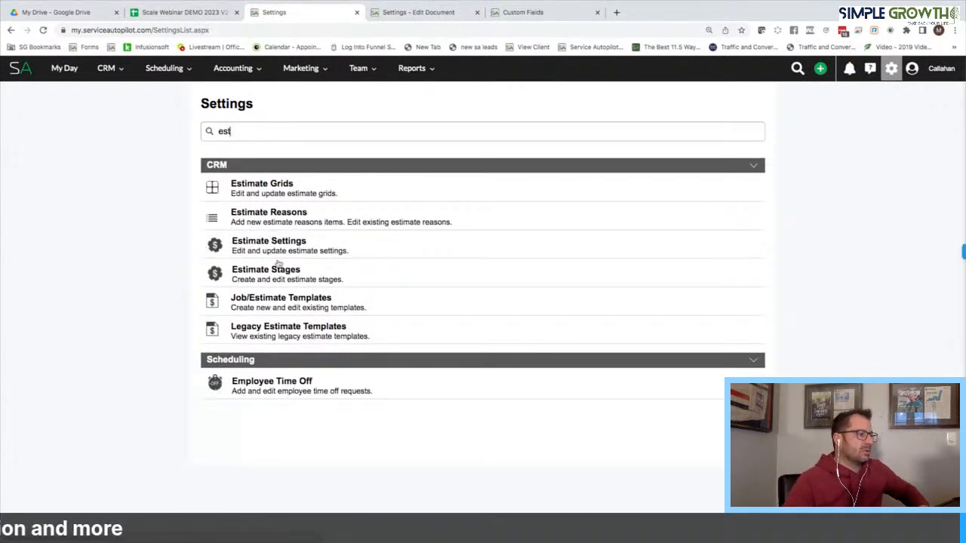
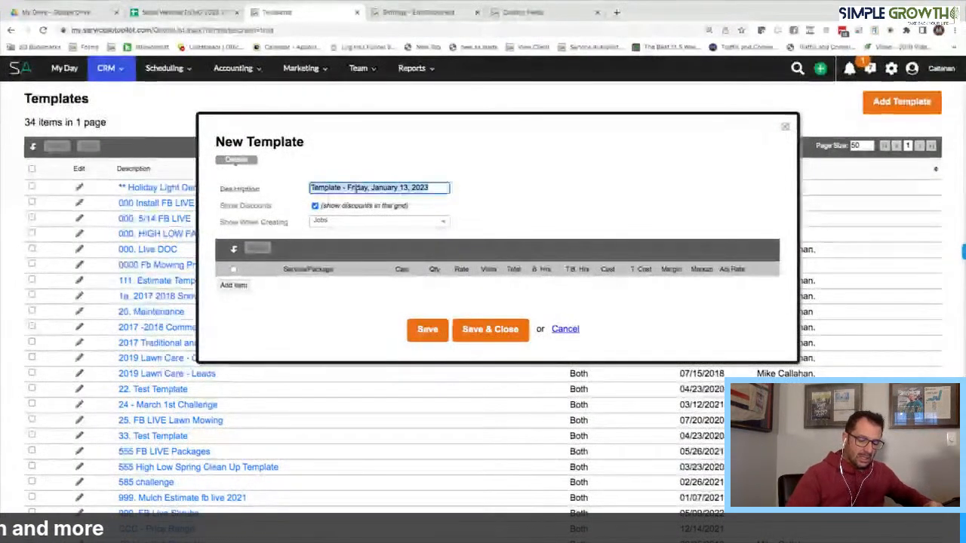
# Name the template '***High/Low Bed Maint' and show it when creating both jobs and estimates
pyautogui.press('BackSpace')
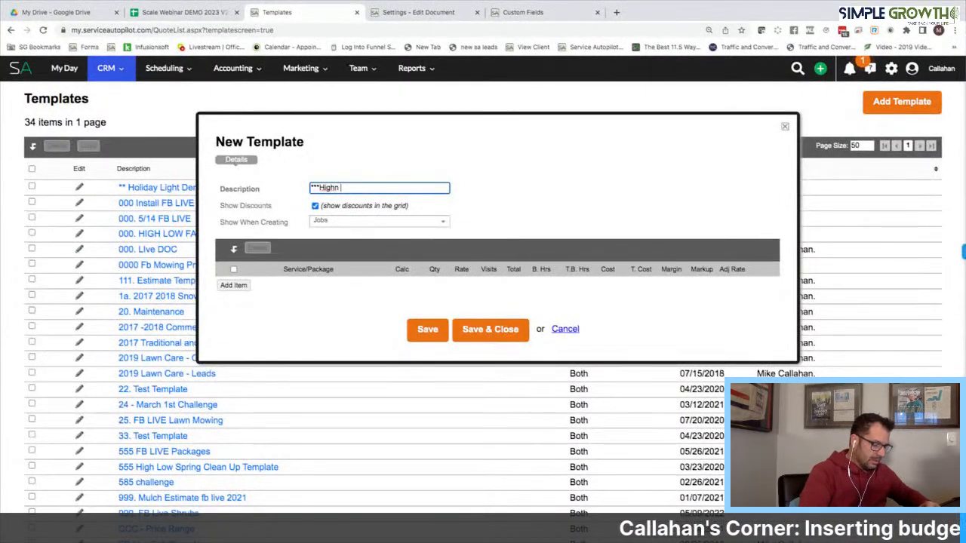
pyautogui.write('***High/Low Bed Maint')
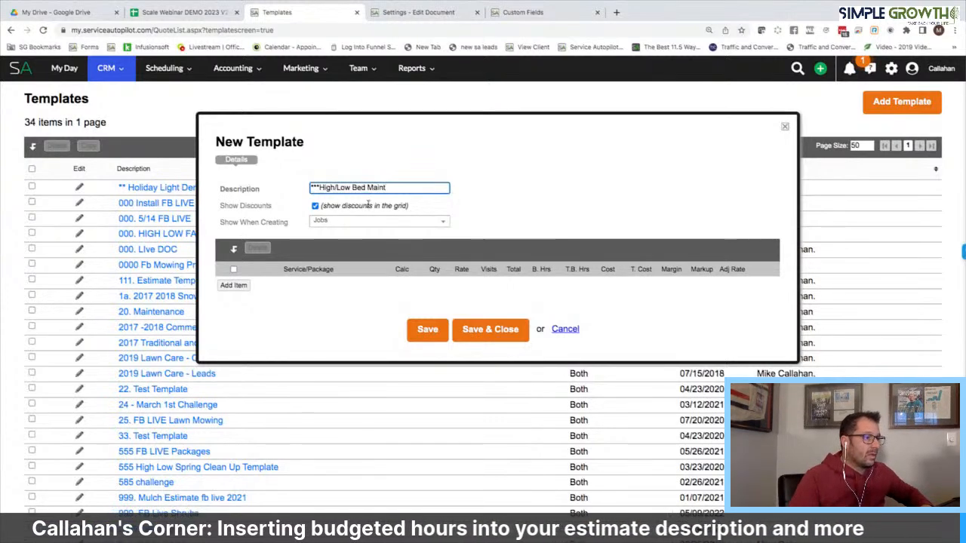
pyautogui.click(363, 221)
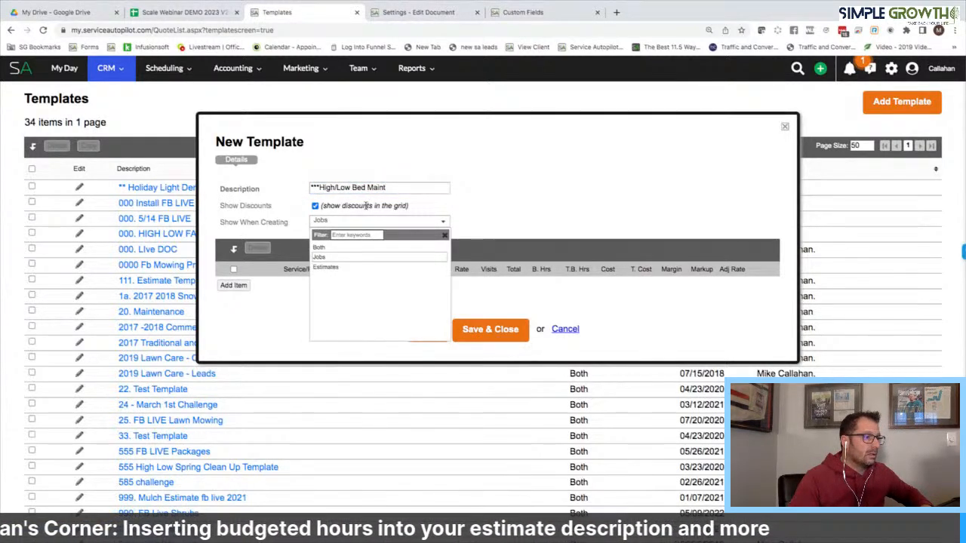
pyautogui.click(319, 249)
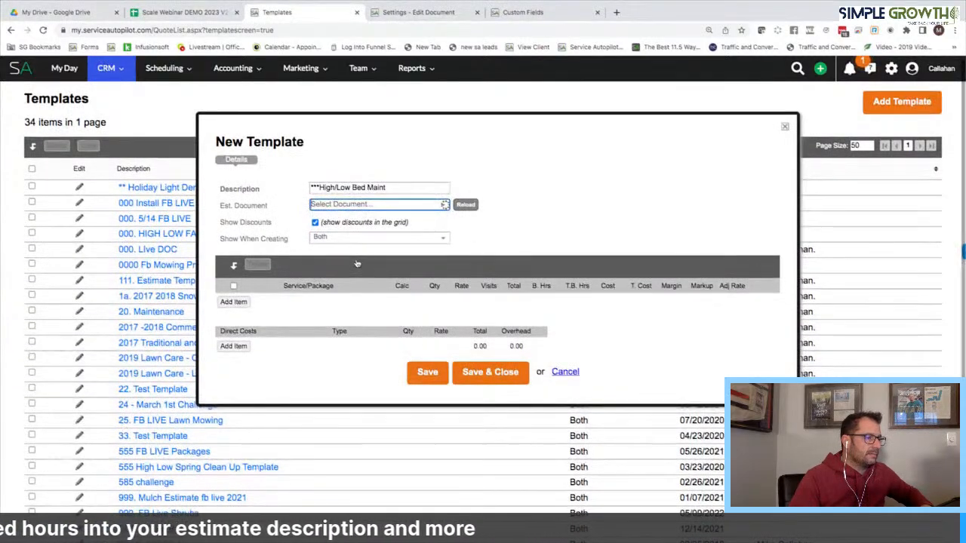
# Set the estimate document to 2019 Lawn Care Estimate - New Editor
pyautogui.scroll(-2, 357, 263)
pyautogui.scroll(-5, 357, 262)
pyautogui.scroll(5, 357, 262)
pyautogui.scroll(4, 357, 262)
pyautogui.scroll(2, 357, 261)
pyautogui.scroll(-3, 357, 262)
pyautogui.scroll(-10, 357, 262)
pyautogui.scroll(10, 357, 262)
pyautogui.scroll(2, 357, 262)
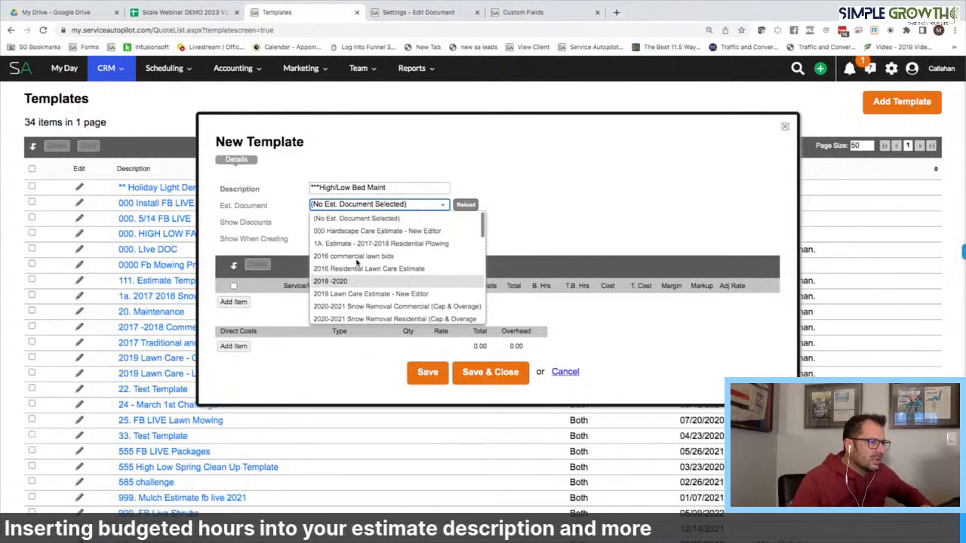
pyautogui.scroll(-1, 369, 303)
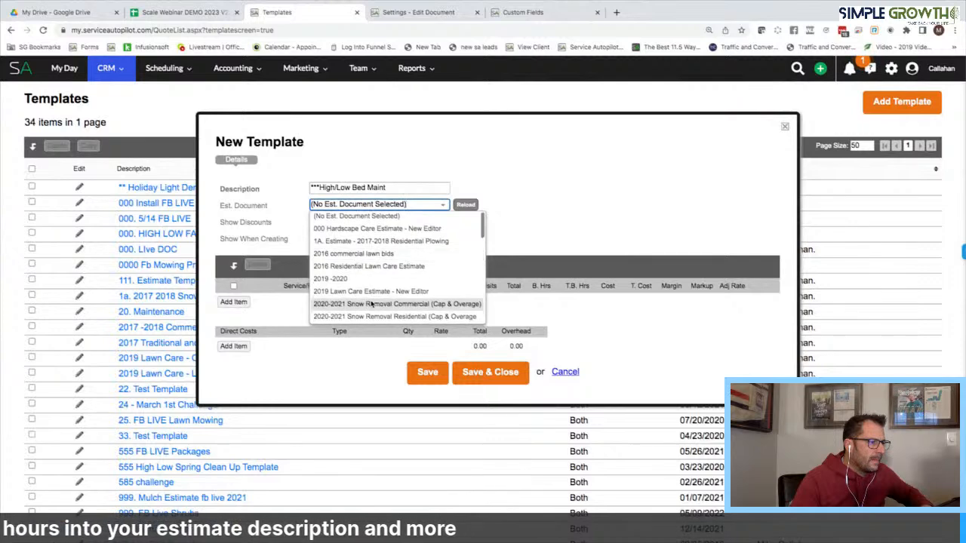
pyautogui.click(371, 292)
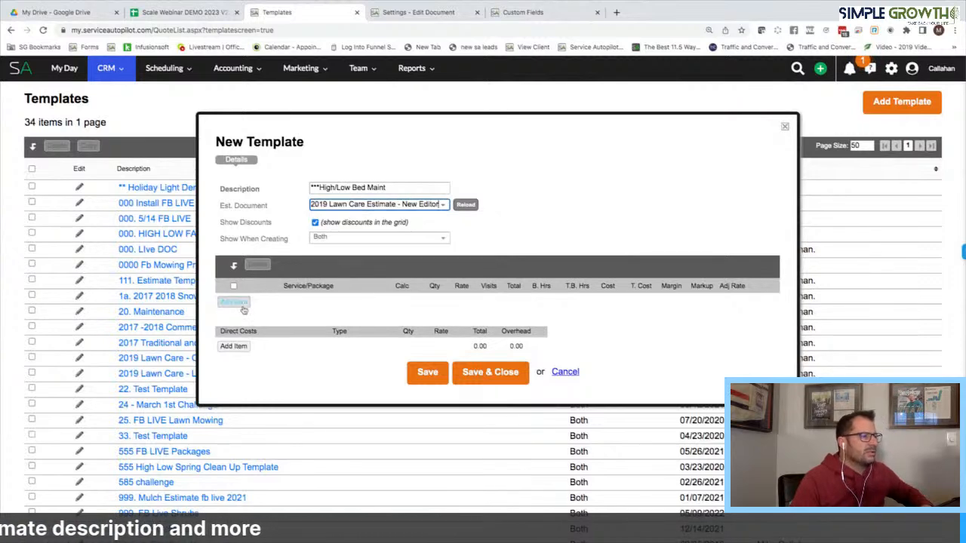
# Add the Bed Maintenance High/Low package as line items and save the template
pyautogui.click(235, 302)
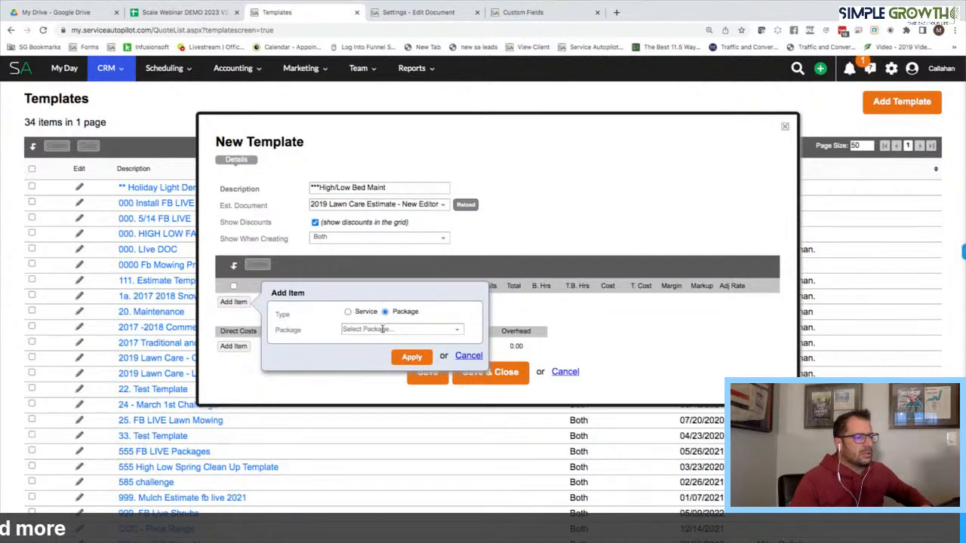
pyautogui.click(382, 329)
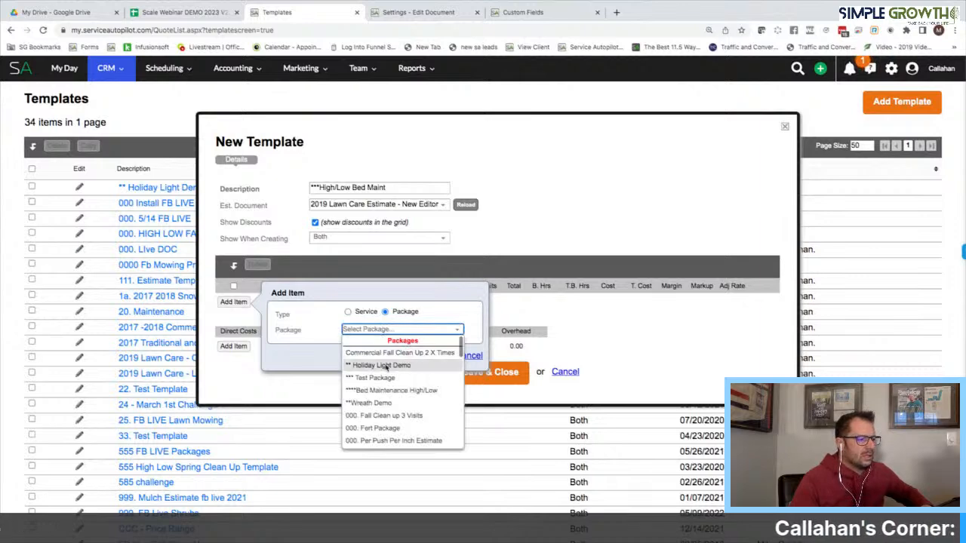
pyautogui.click(392, 391)
pyautogui.click(411, 357)
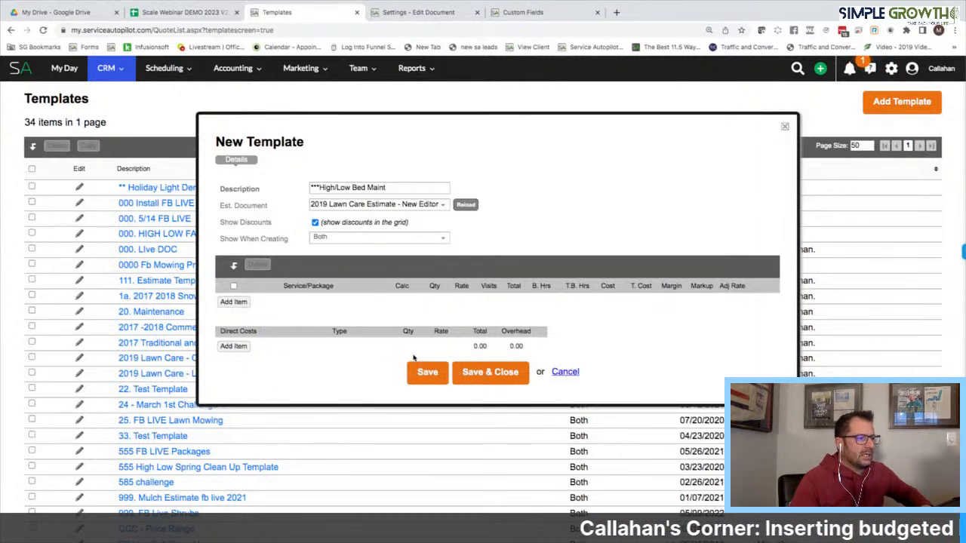
pyautogui.scroll(-1, 413, 358)
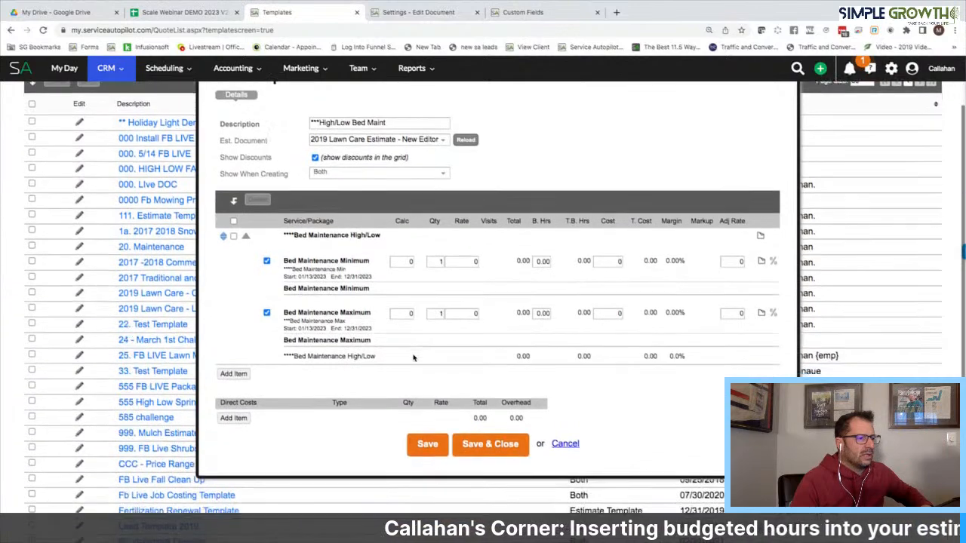
pyautogui.scroll(1, 414, 358)
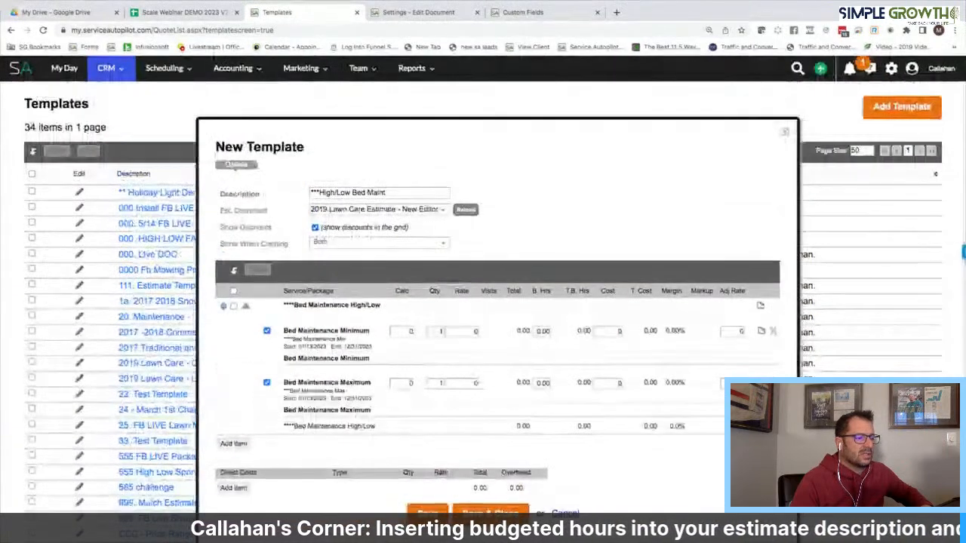
pyautogui.click(495, 511)
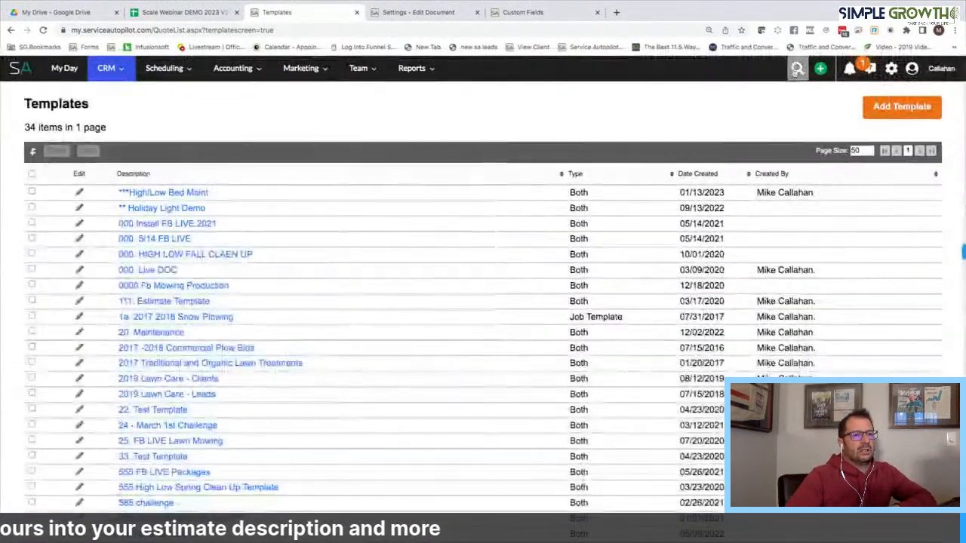
# Start a new lead and enter the contact's name and street address
pyautogui.click(820, 69)
pyautogui.click(789, 151)
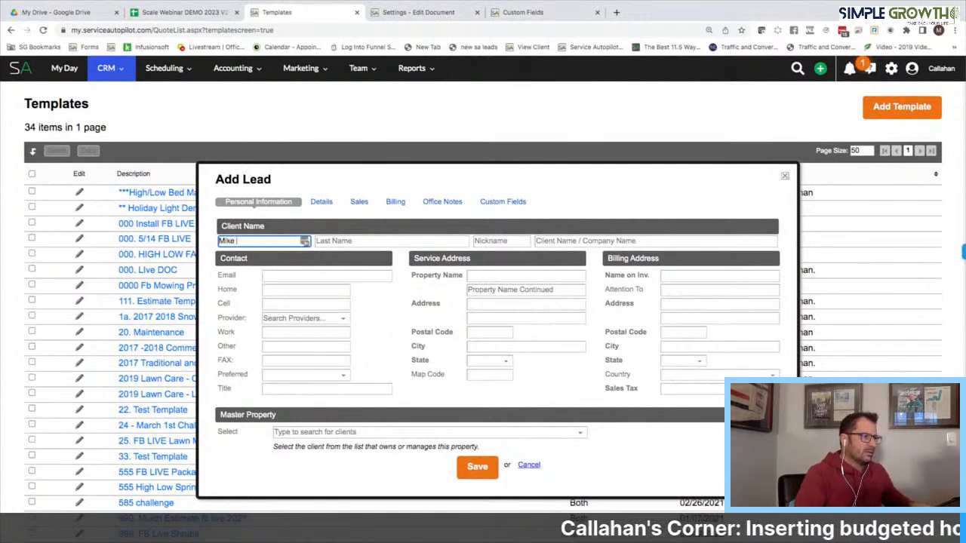
pyautogui.click(483, 304)
pyautogui.press('Tab')
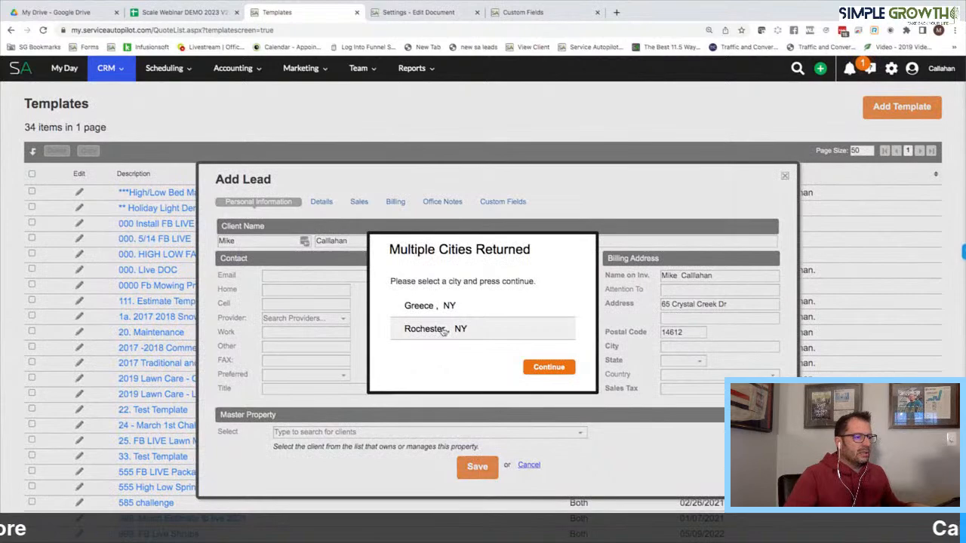
# Set the city to Rochester and save the lead past the duplicate warning
pyautogui.click(550, 367)
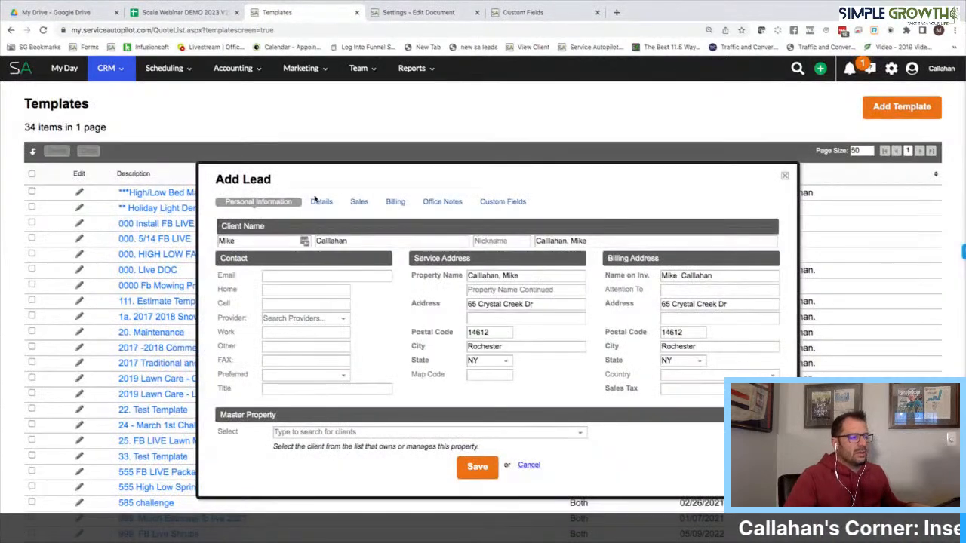
pyautogui.click(477, 468)
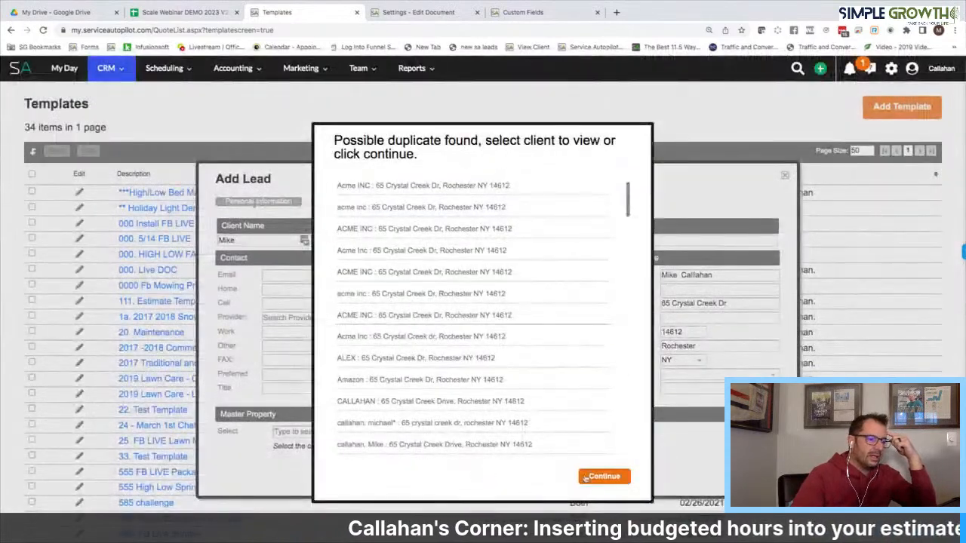
pyautogui.click(604, 480)
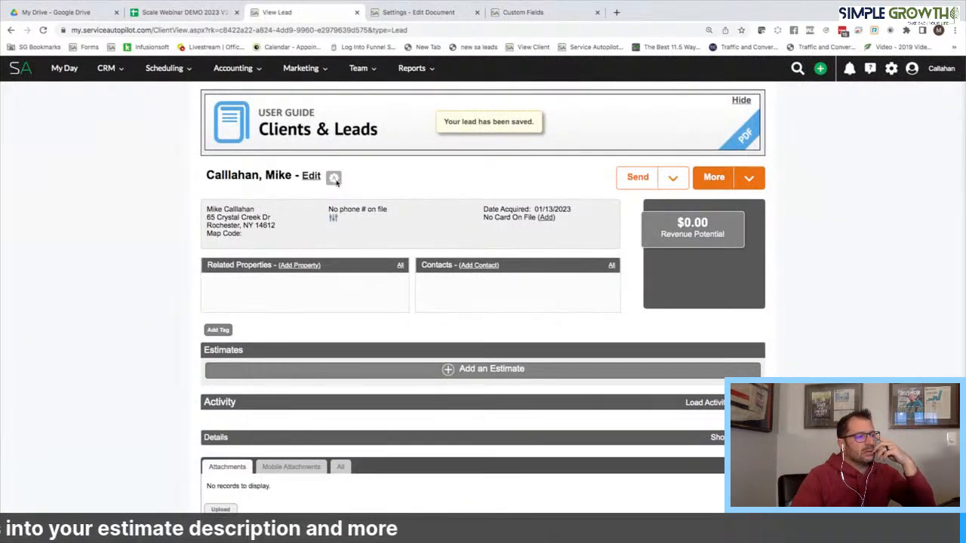
pyautogui.click(336, 181)
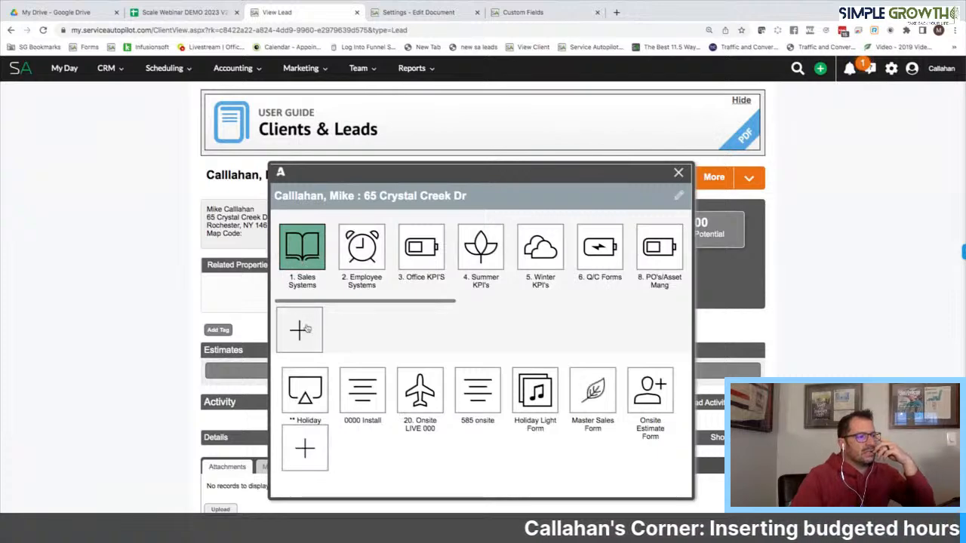
# Add a form quick assist linked to the *** Bed Maintenance High/Low form with the airplane icon
pyautogui.click(305, 448)
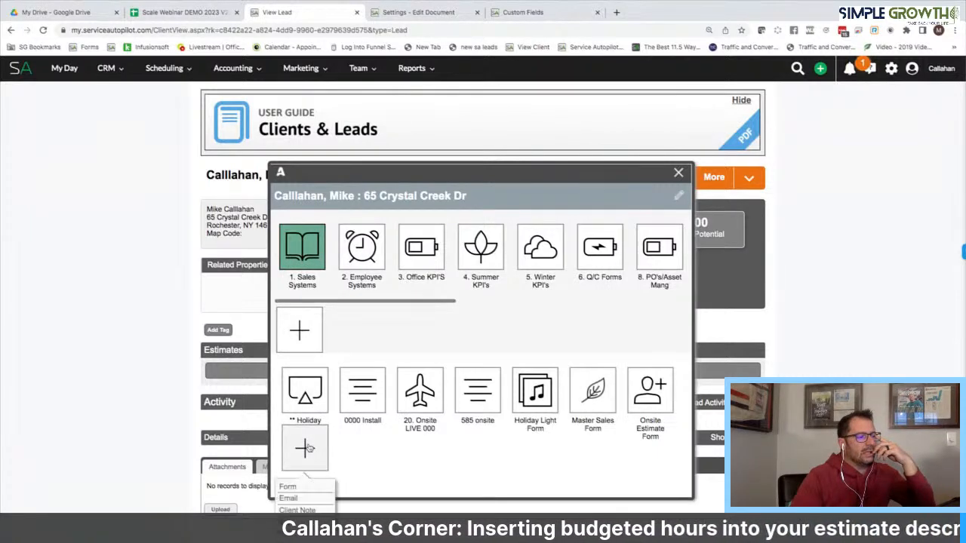
pyautogui.click(293, 488)
pyautogui.click(412, 339)
pyautogui.write('Est mainte form')
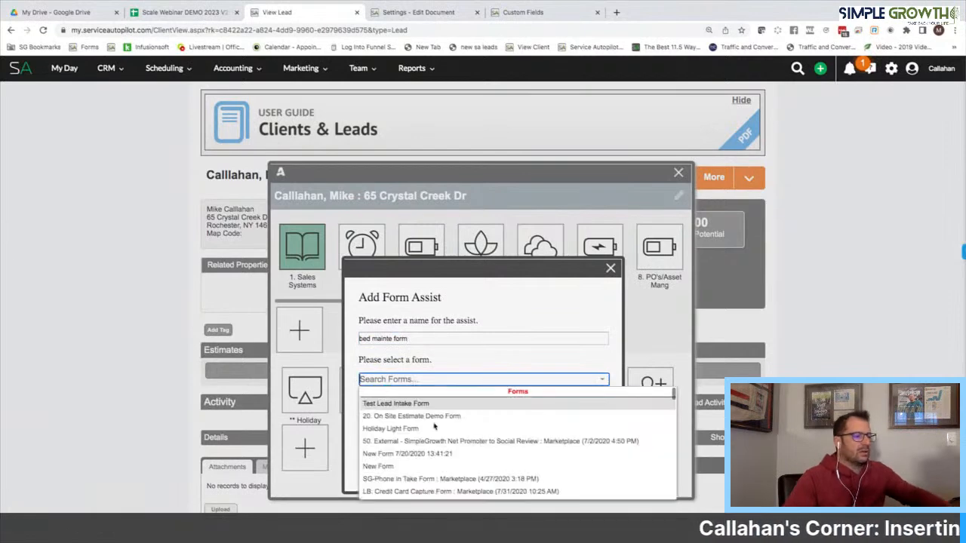
pyautogui.scroll(-3, 437, 434)
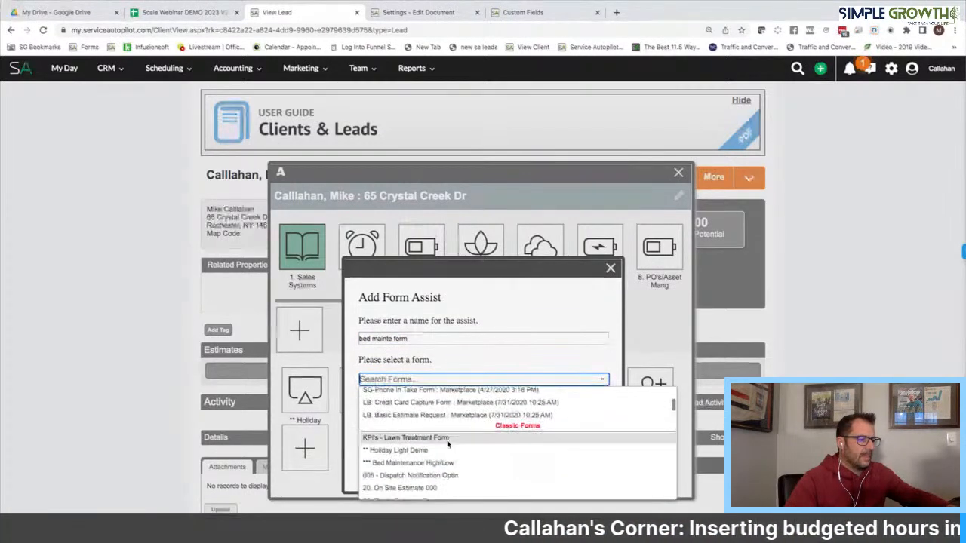
pyautogui.click(442, 463)
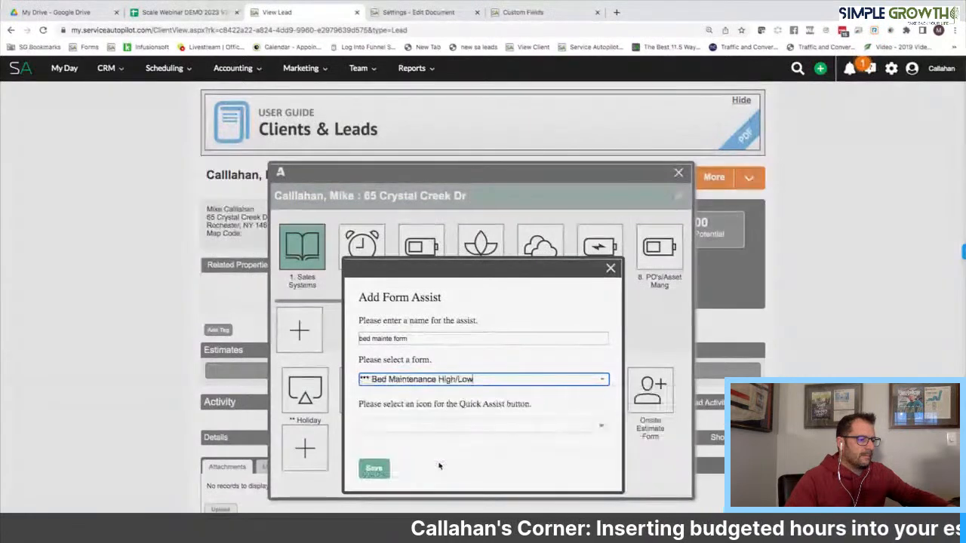
pyautogui.click(400, 428)
pyautogui.scroll(-1, 423, 468)
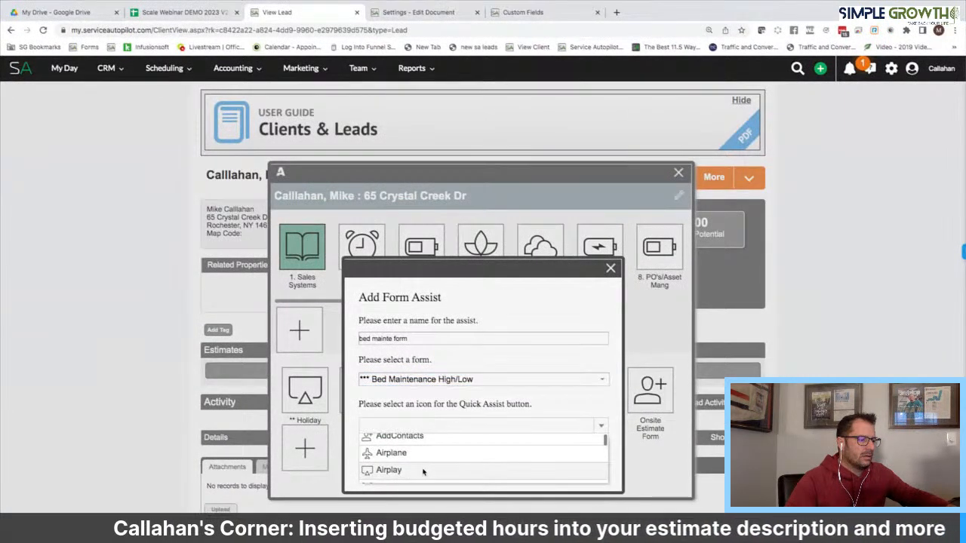
pyautogui.click(391, 453)
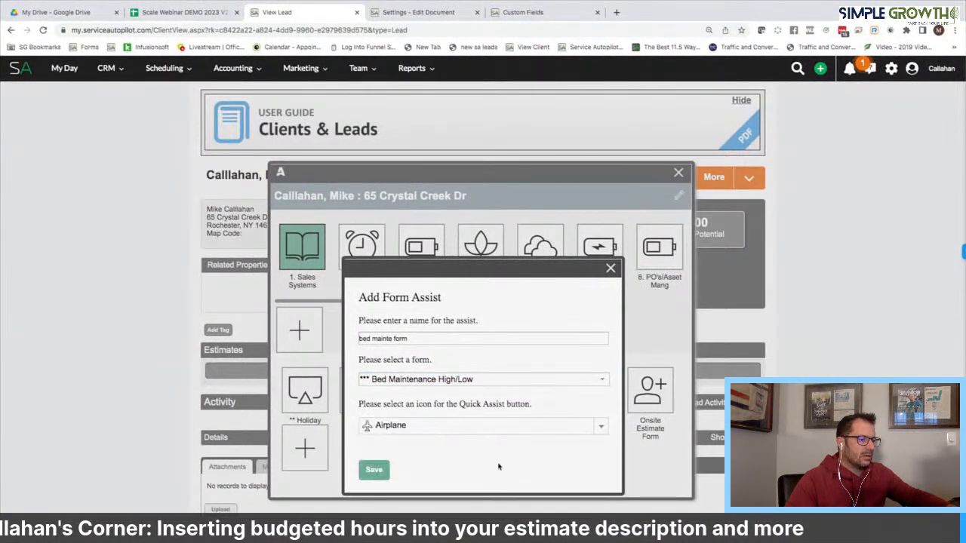
pyautogui.click(375, 469)
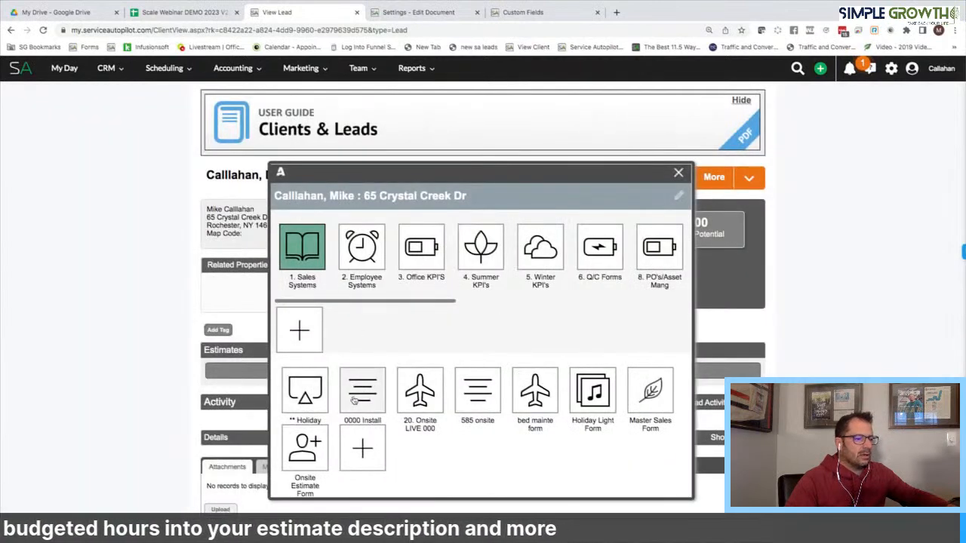
pyautogui.scroll(-1, 354, 400)
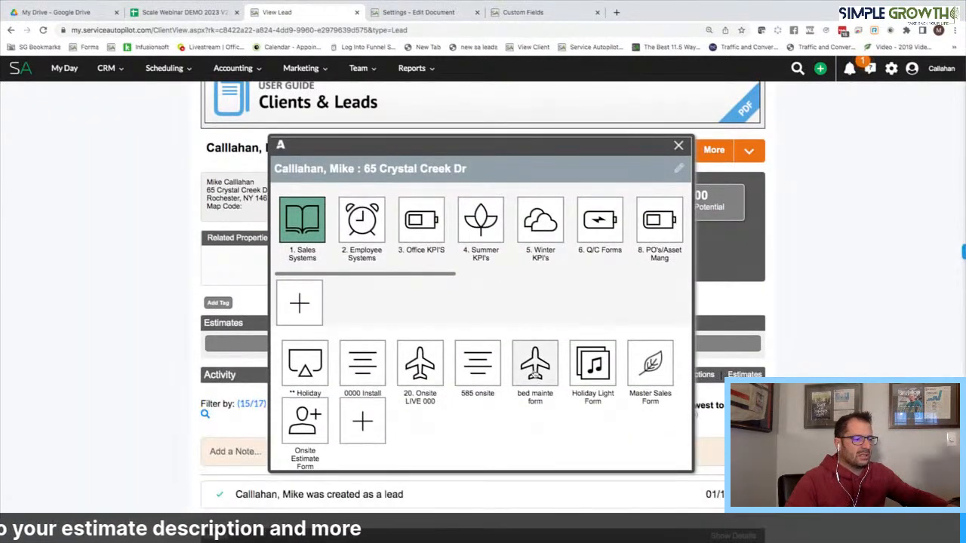
# Submit the Bed Maintenance High/Low form for the lead and close the confirmation and forms panel
pyautogui.click(534, 368)
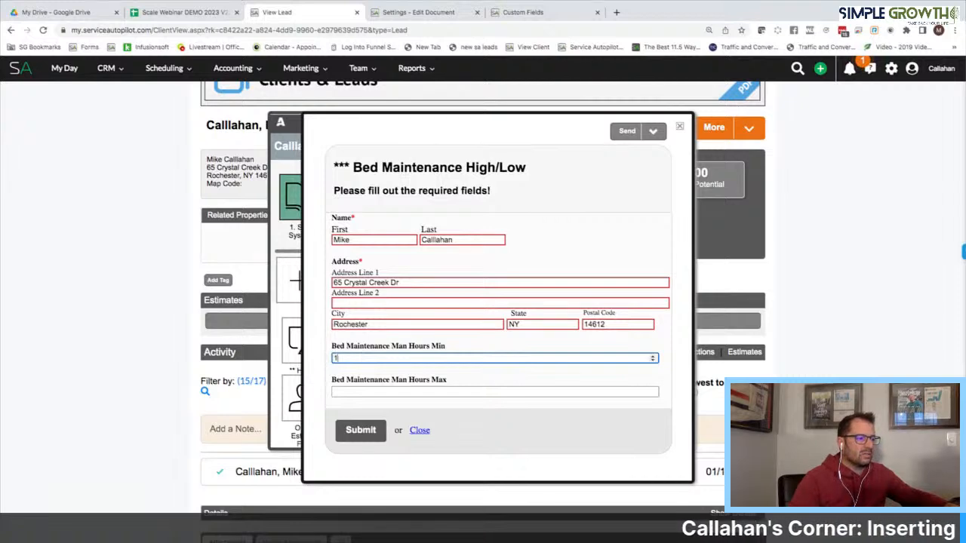
pyautogui.click(362, 393)
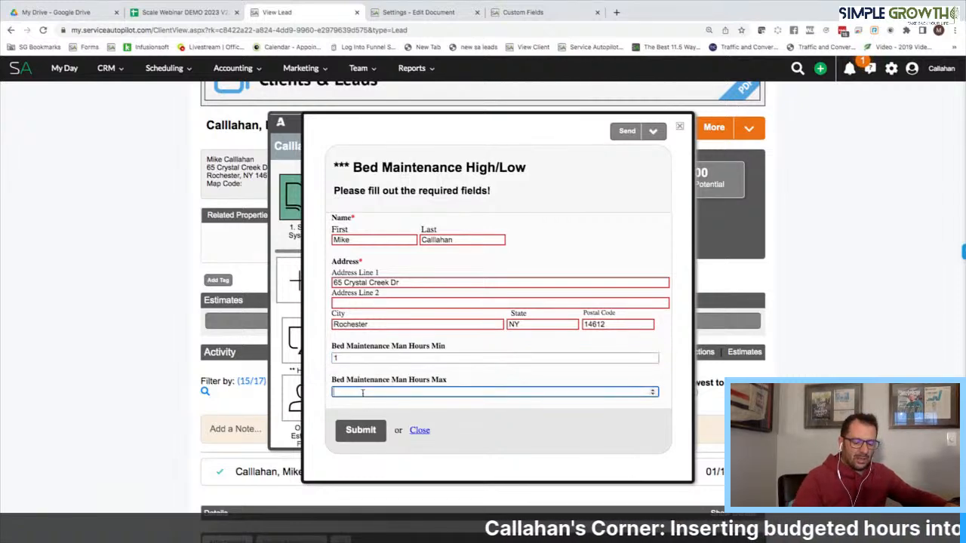
pyautogui.click(360, 432)
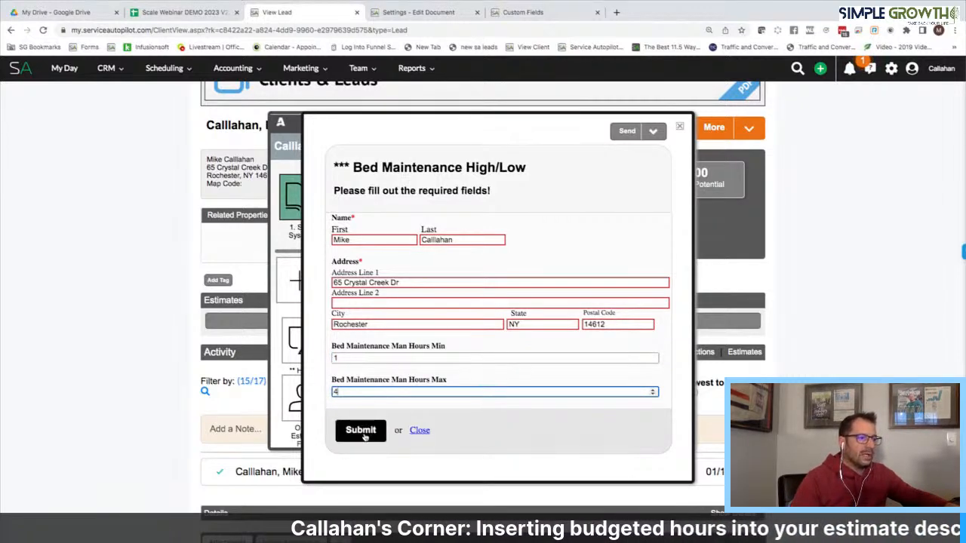
pyautogui.click(679, 126)
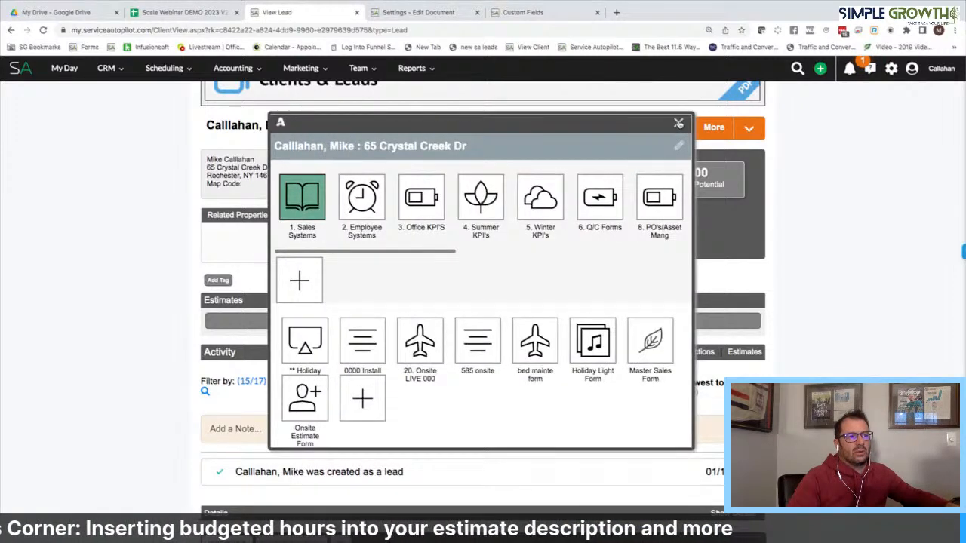
pyautogui.click(679, 123)
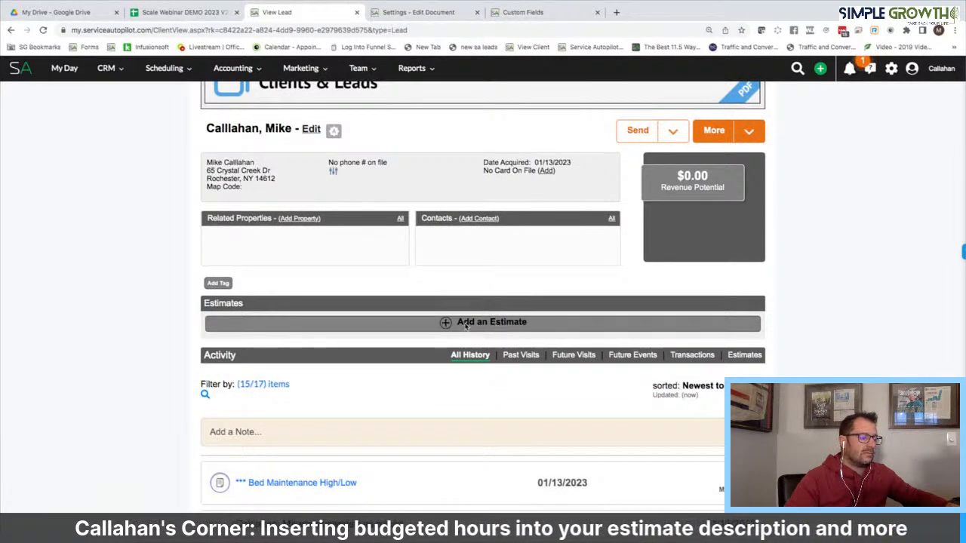
# Start a new estimate and apply the ***High/Low Bed Maint template's Minimum and Maximum lines
pyautogui.click(466, 323)
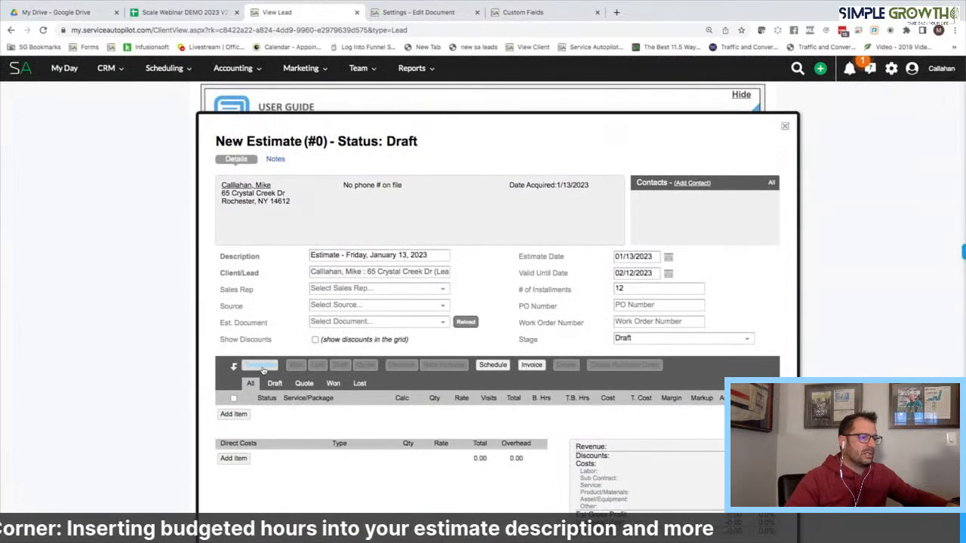
pyautogui.scroll(-3, 242, 382)
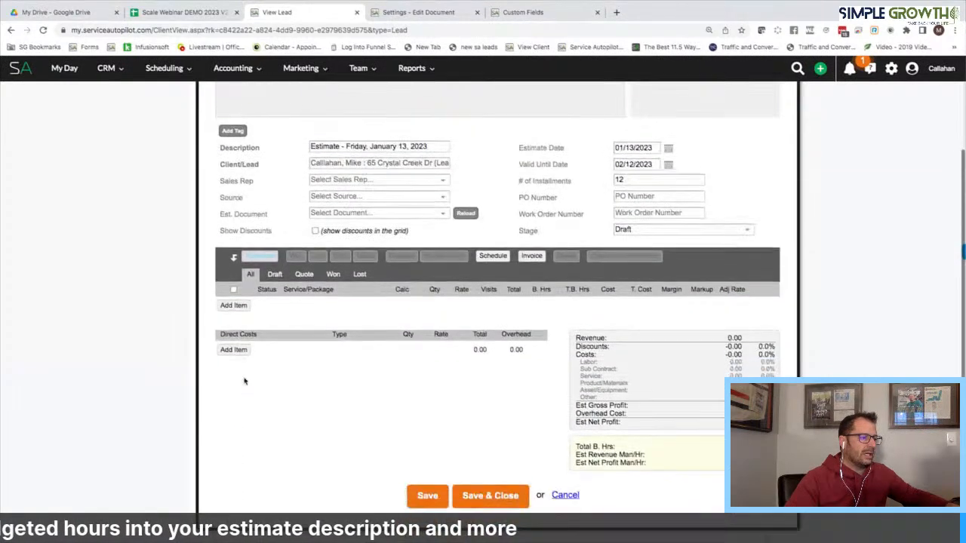
pyautogui.scroll(-1, 242, 382)
pyautogui.click(261, 237)
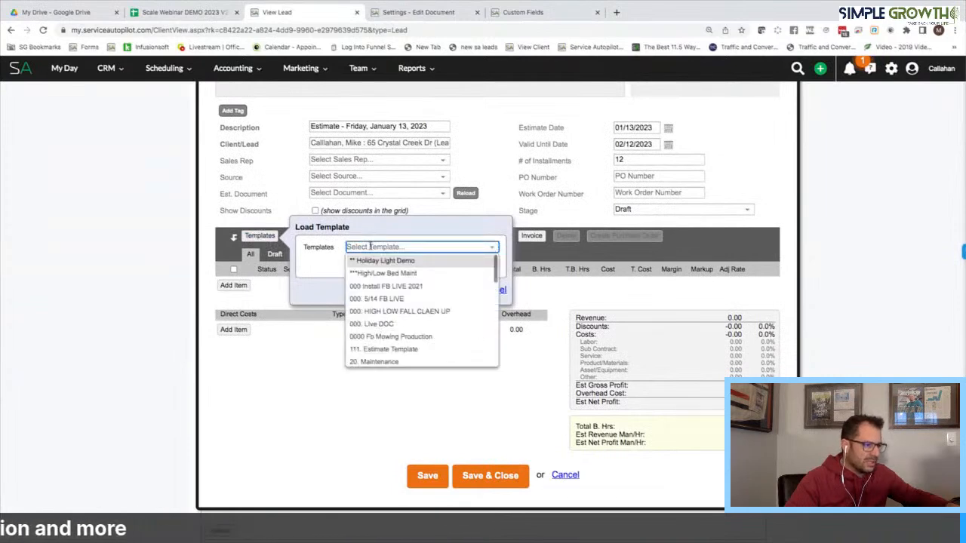
pyautogui.click(376, 273)
pyautogui.click(425, 293)
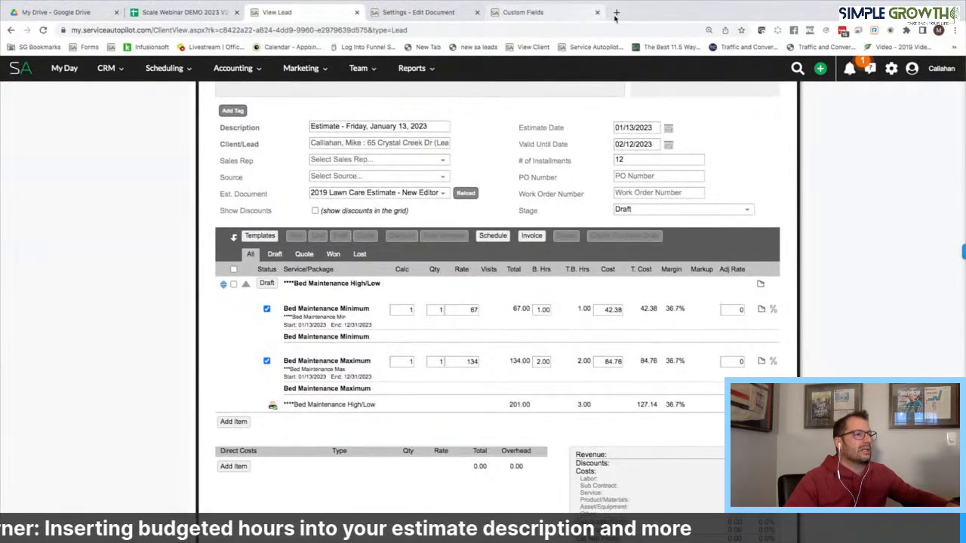
pyautogui.keyDown('ctrl'); pyautogui.scroll(5, 415, 240); pyautogui.keyUp('ctrl')
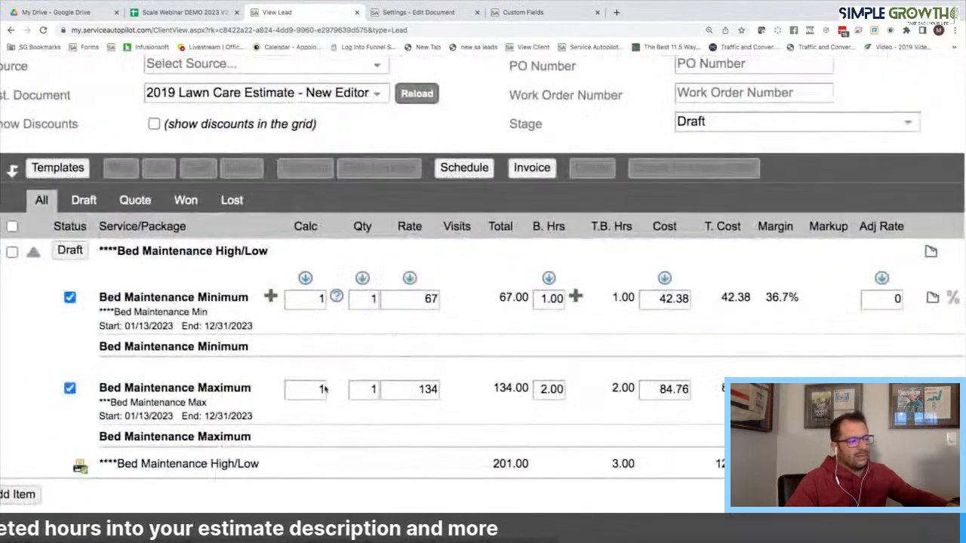
pyautogui.hscroll(-2, 453, 355)
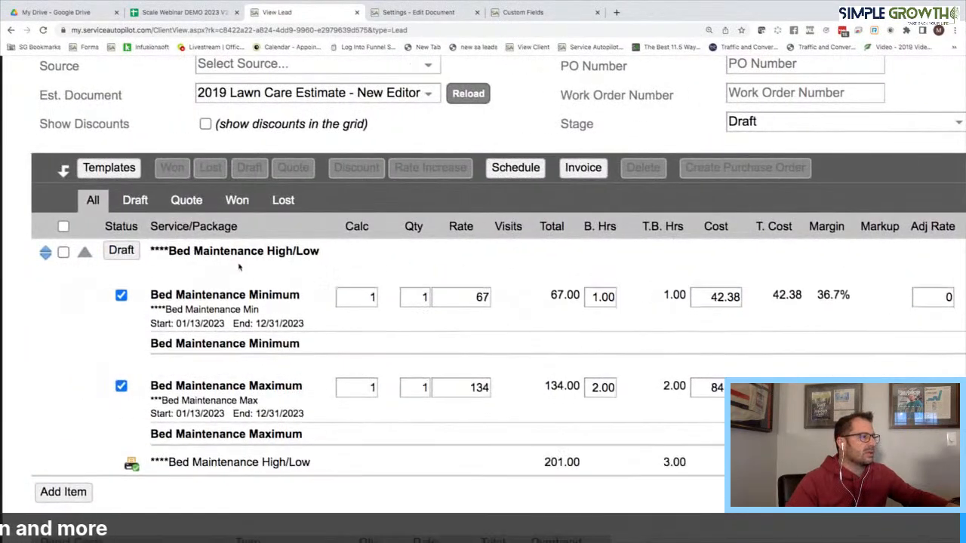
pyautogui.moveTo(390, 285)
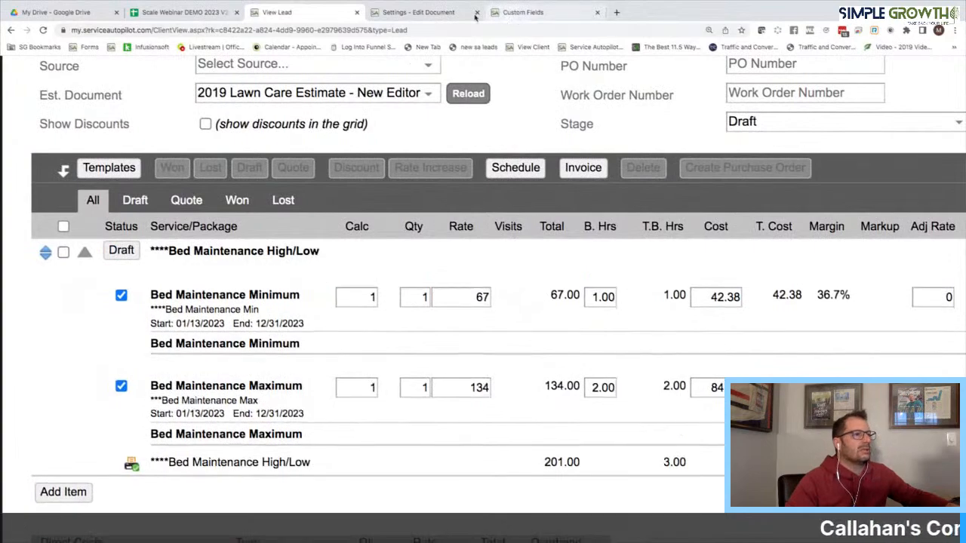
pyautogui.scroll(-5, 518, 134)
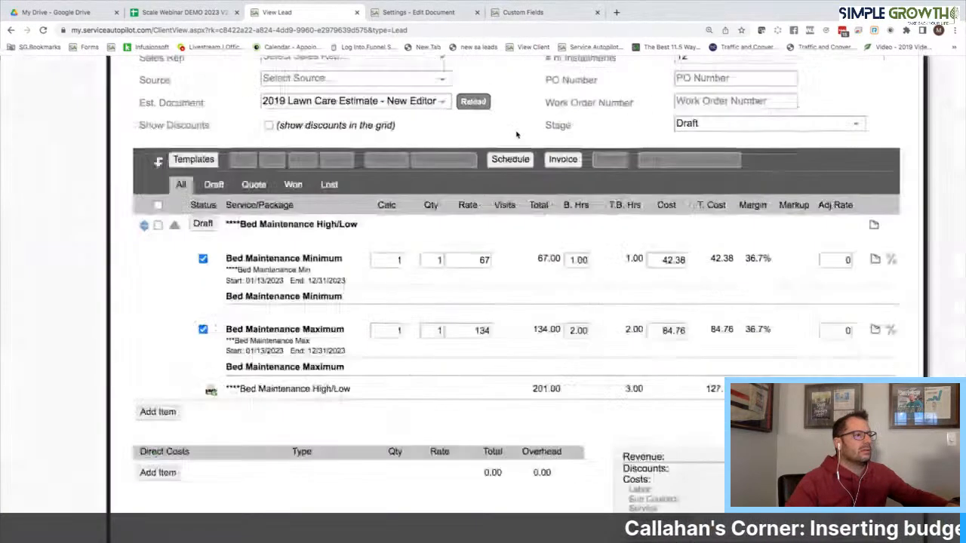
pyautogui.scroll(3, 612, 162)
pyautogui.scroll(1, 782, 134)
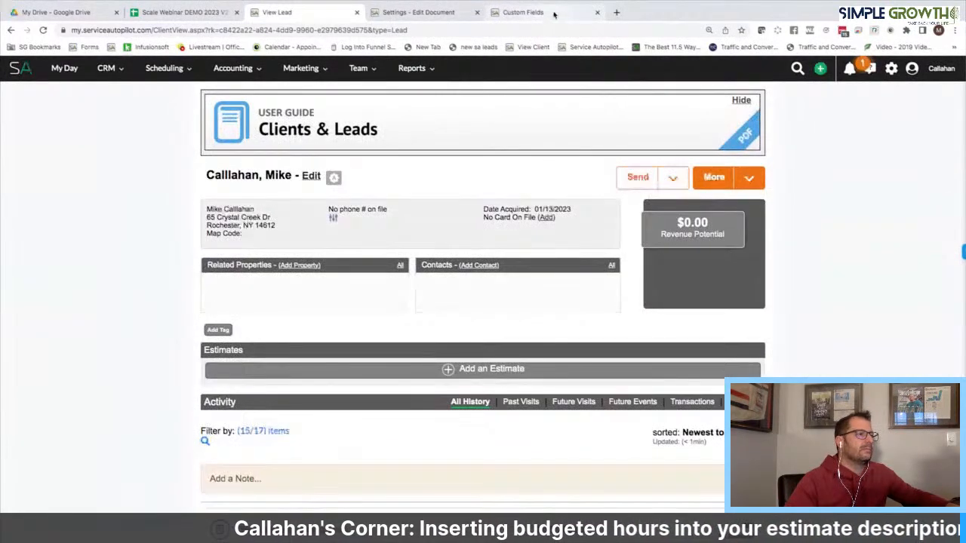
# Discard the draft estimate and view the Bed Maintenance Man Hours Max custom field without changes
pyautogui.click(606, 15)
pyautogui.moveTo(300, 71)
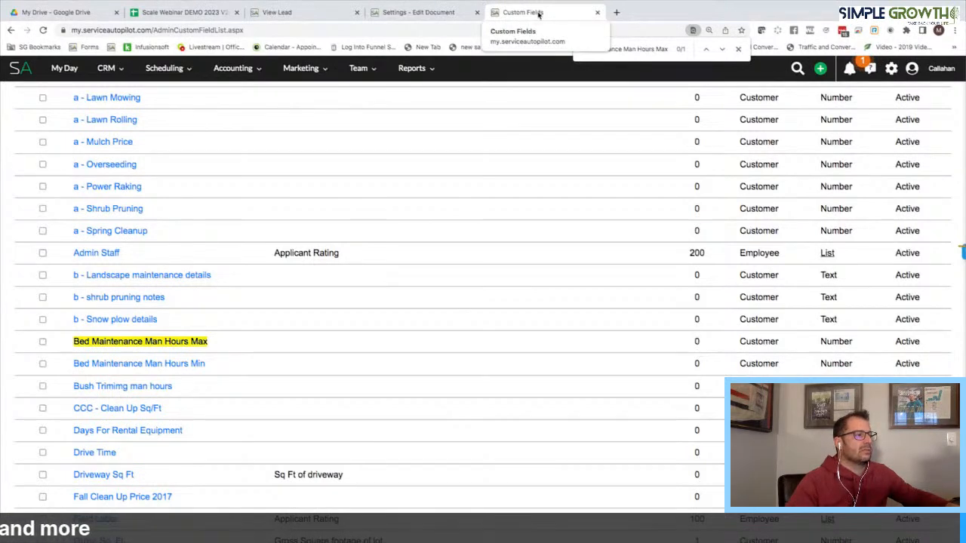
pyautogui.click(177, 342)
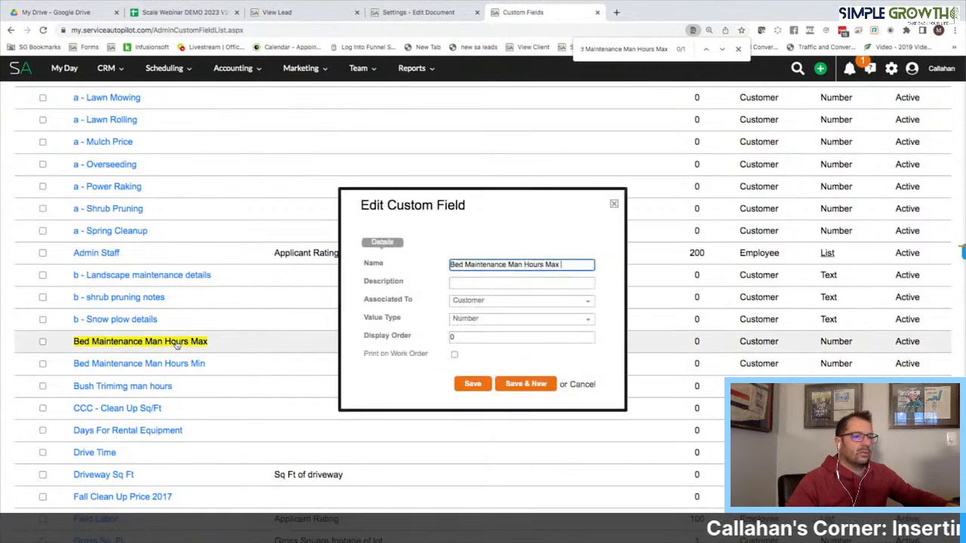
pyautogui.click(581, 385)
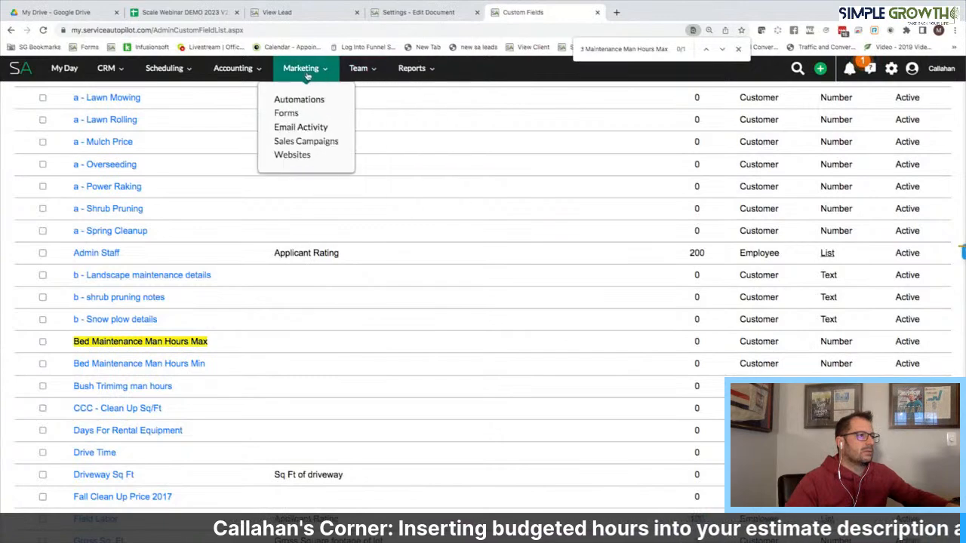
# Check the *** Bed Maintenance High/Low form's Min and Max field mappings, then save and close it
pyautogui.click(286, 113)
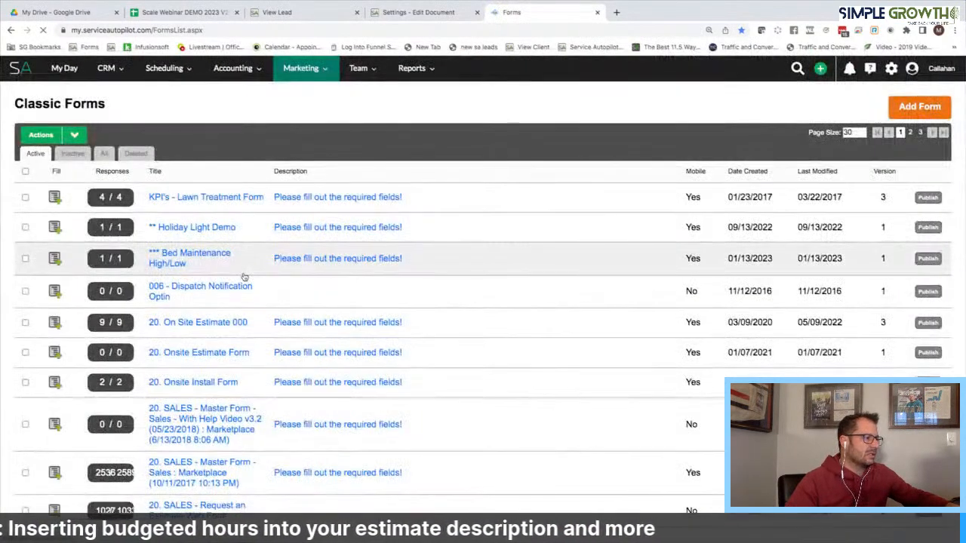
pyautogui.click(214, 256)
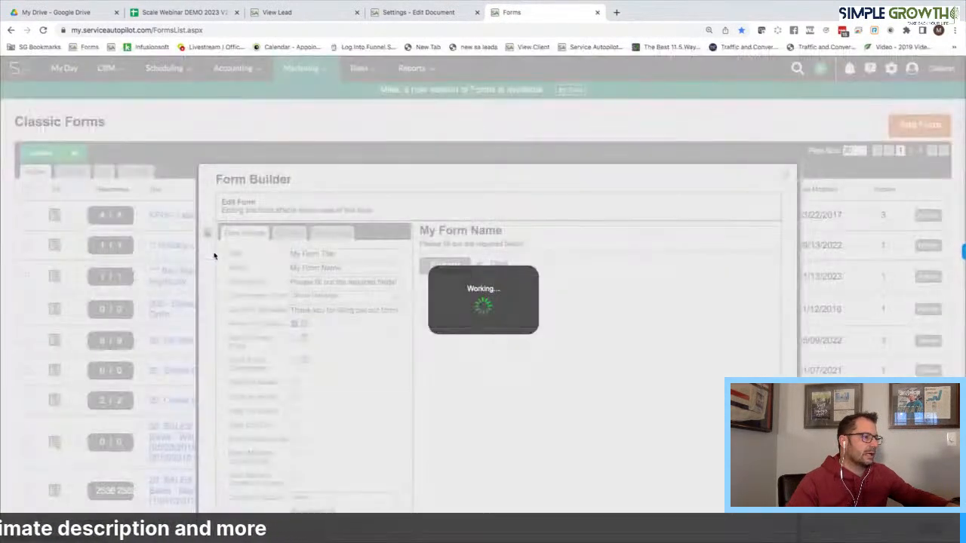
pyautogui.scroll(-3, 345, 343)
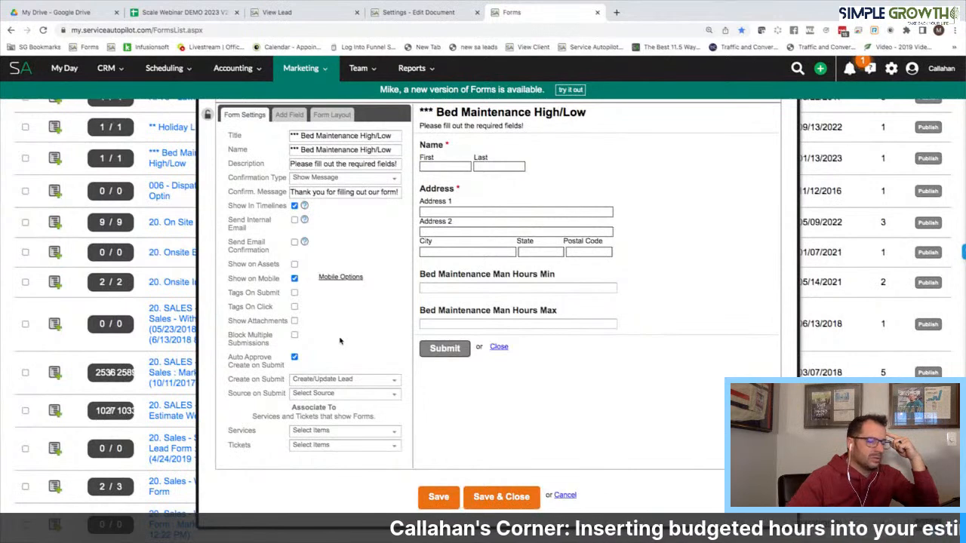
pyautogui.click(502, 277)
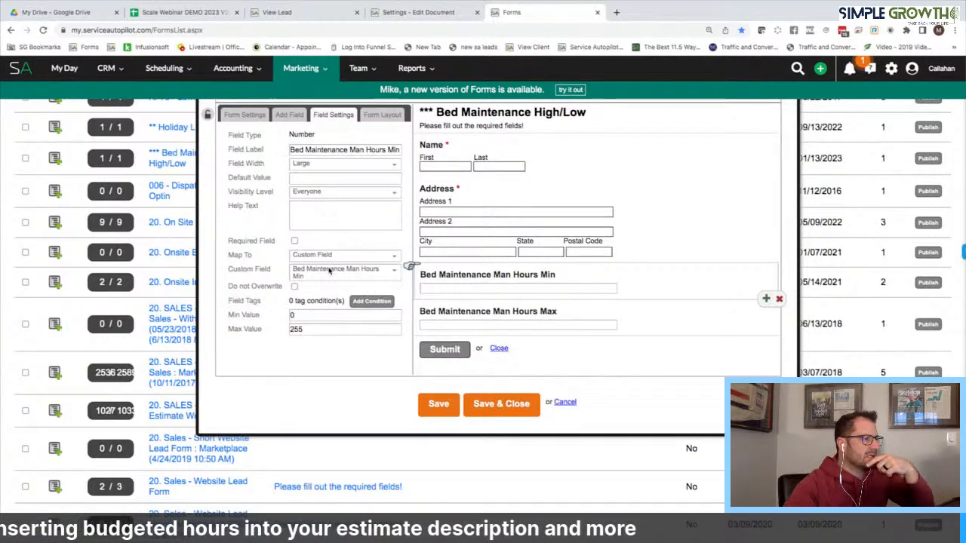
pyautogui.click(478, 314)
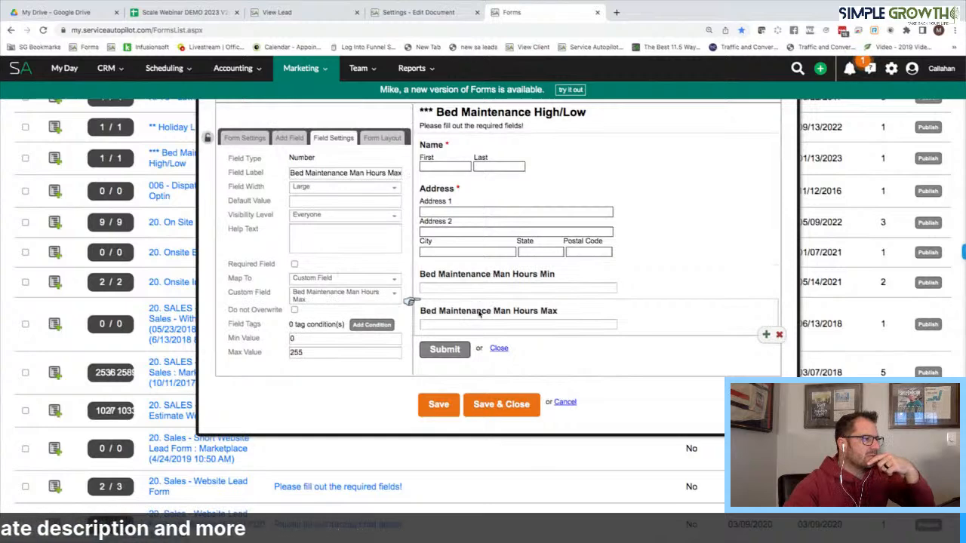
pyautogui.click(442, 412)
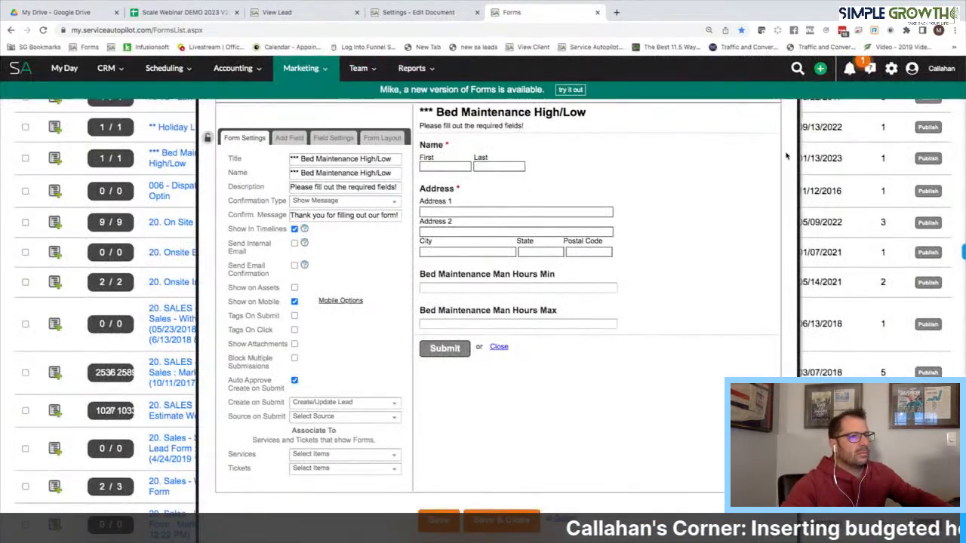
pyautogui.scroll(2, 786, 156)
pyautogui.click(786, 179)
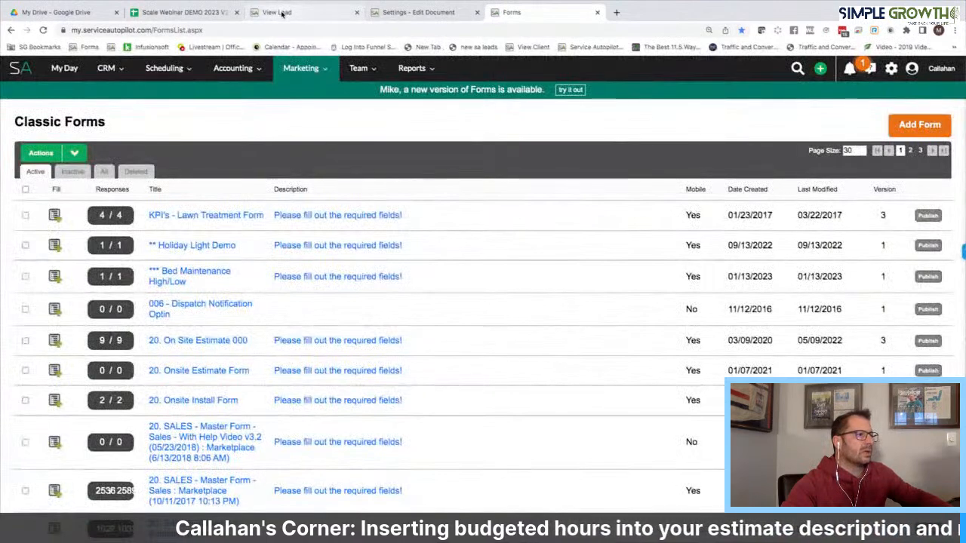
pyautogui.click(281, 13)
# Resubmit the Bed Maintenance High/Low form for the lead with Man Hours Min 1 and Max 4
pyautogui.click(333, 179)
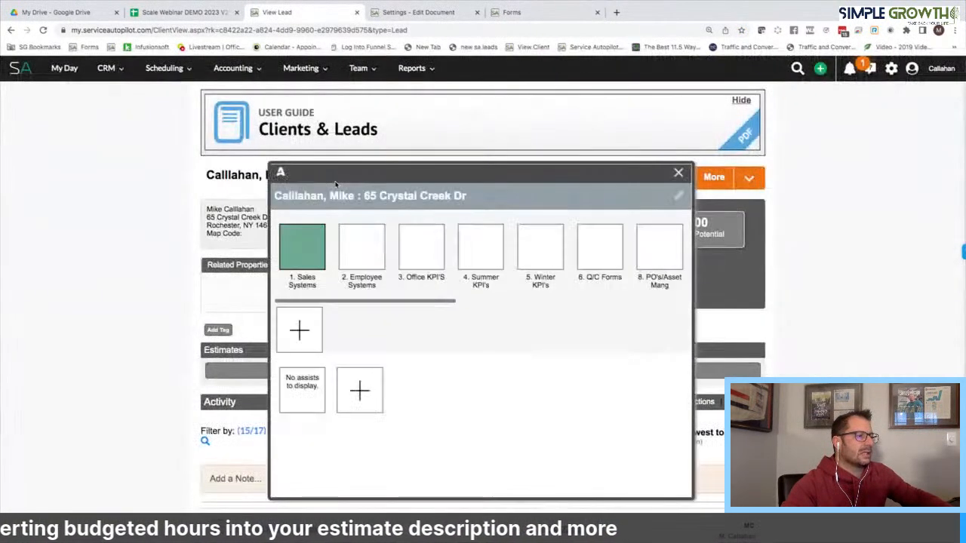
pyautogui.scroll(-1, 449, 382)
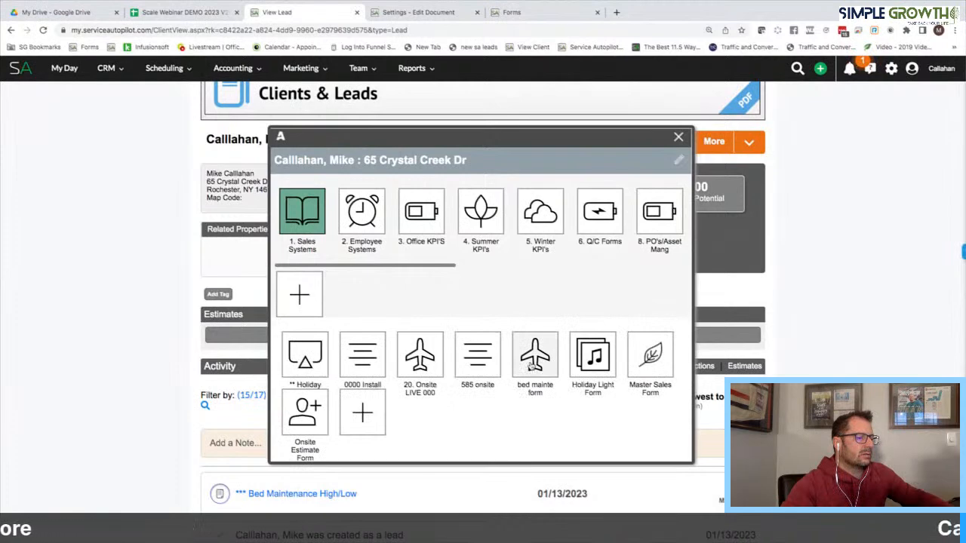
pyautogui.scroll(-1, 532, 366)
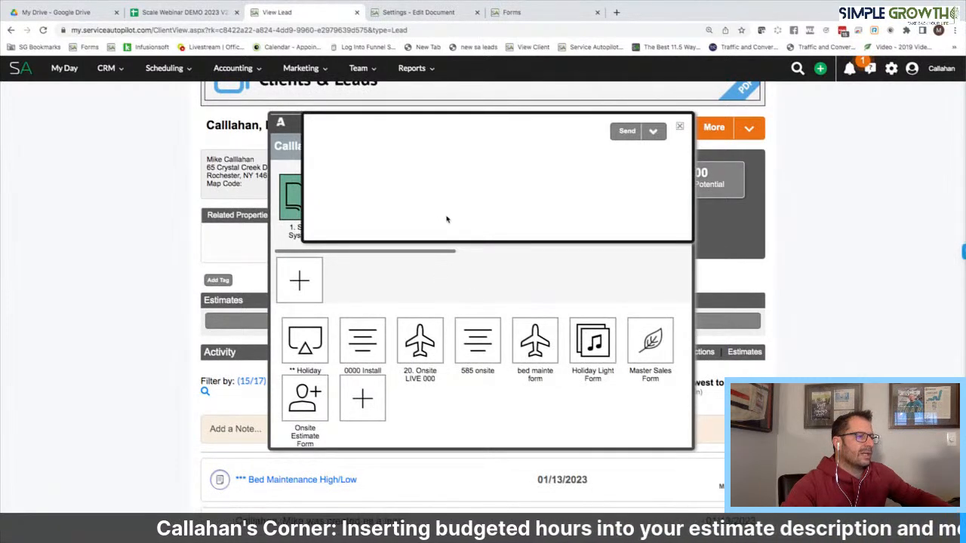
pyautogui.click(402, 357)
pyautogui.write('1')
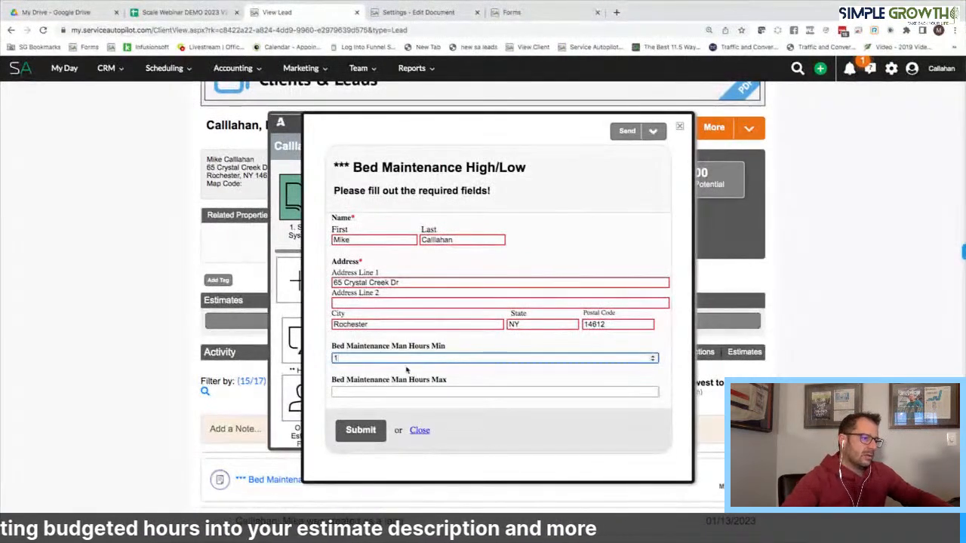
pyautogui.click(399, 392)
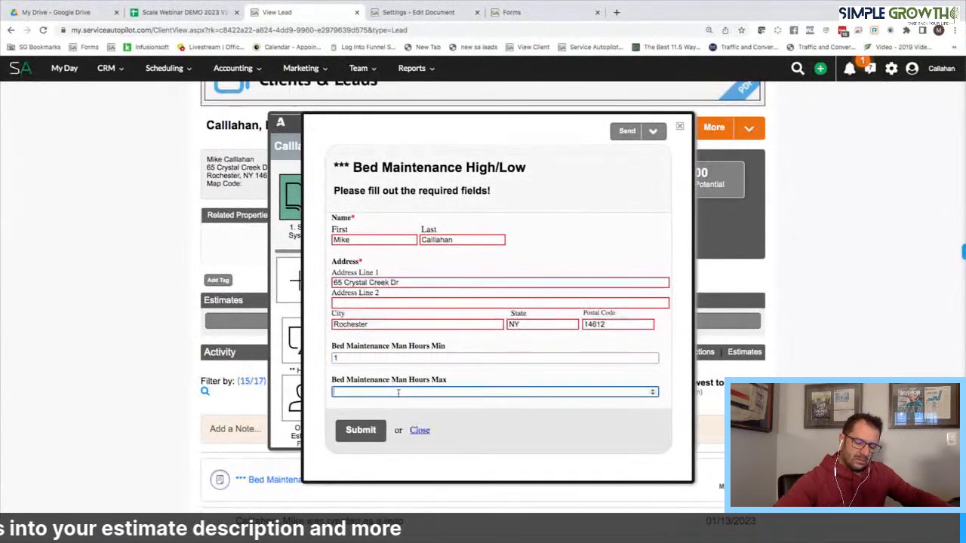
pyautogui.click(369, 434)
pyautogui.click(680, 127)
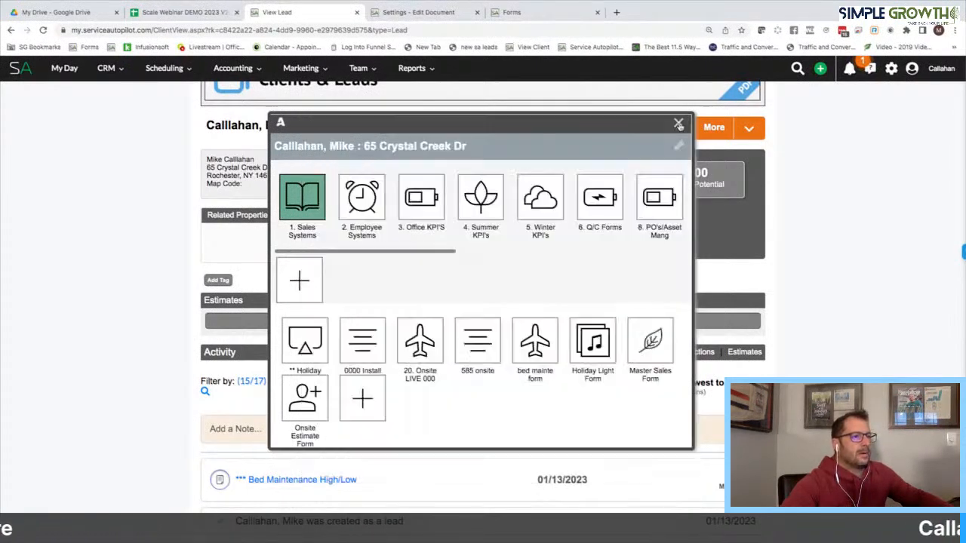
pyautogui.click(678, 124)
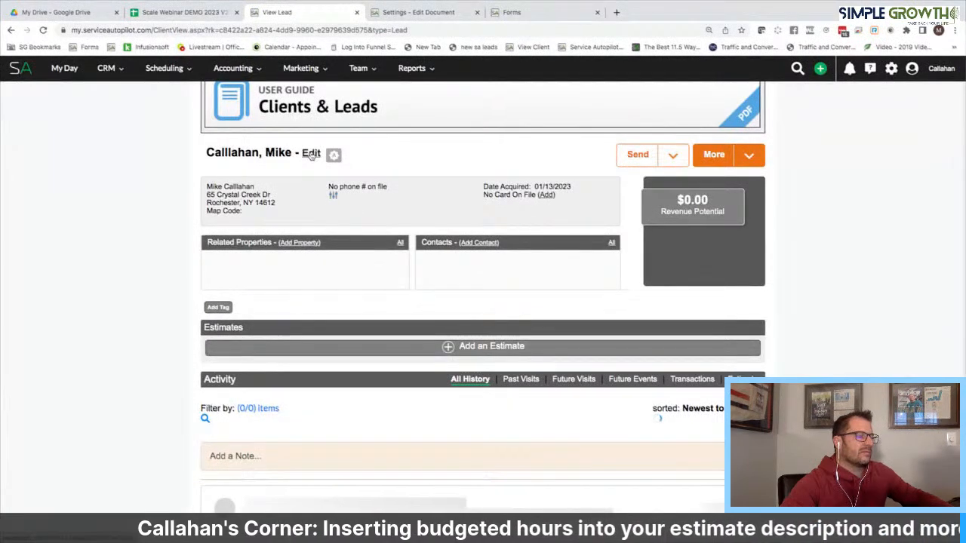
pyautogui.click(311, 154)
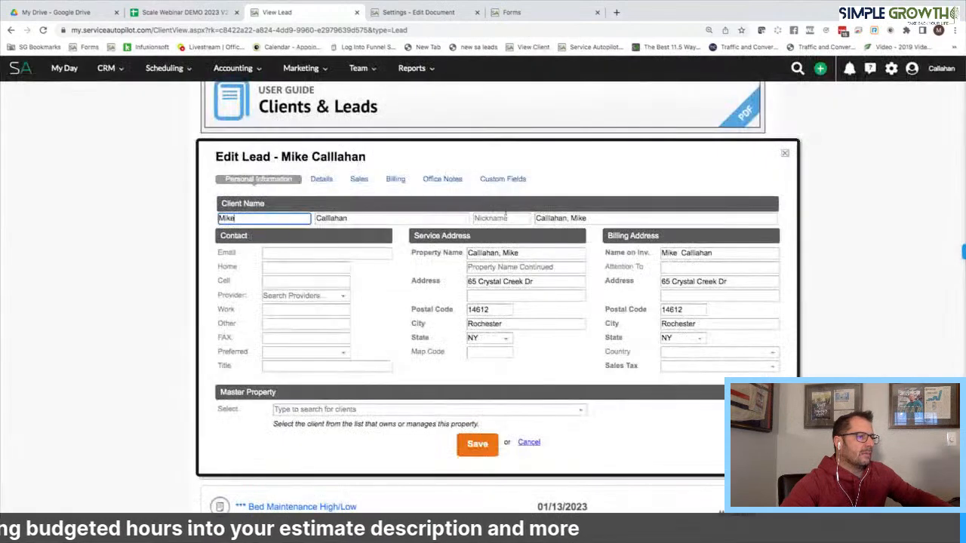
pyautogui.click(510, 182)
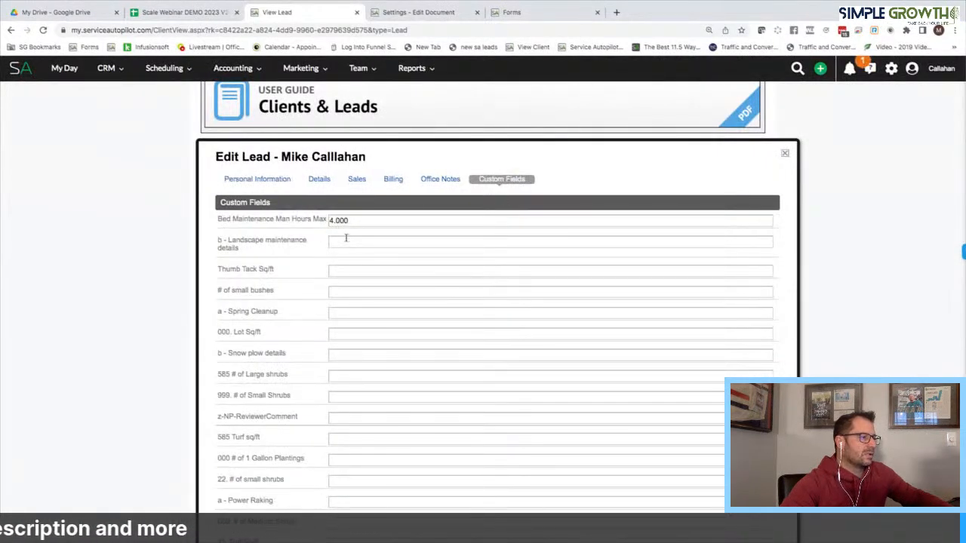
pyautogui.scroll(-15, 346, 238)
pyautogui.scroll(-15, 346, 239)
pyautogui.scroll(-15, 346, 238)
pyautogui.scroll(-3, 346, 237)
pyautogui.scroll(20, 347, 237)
pyautogui.scroll(15, 346, 237)
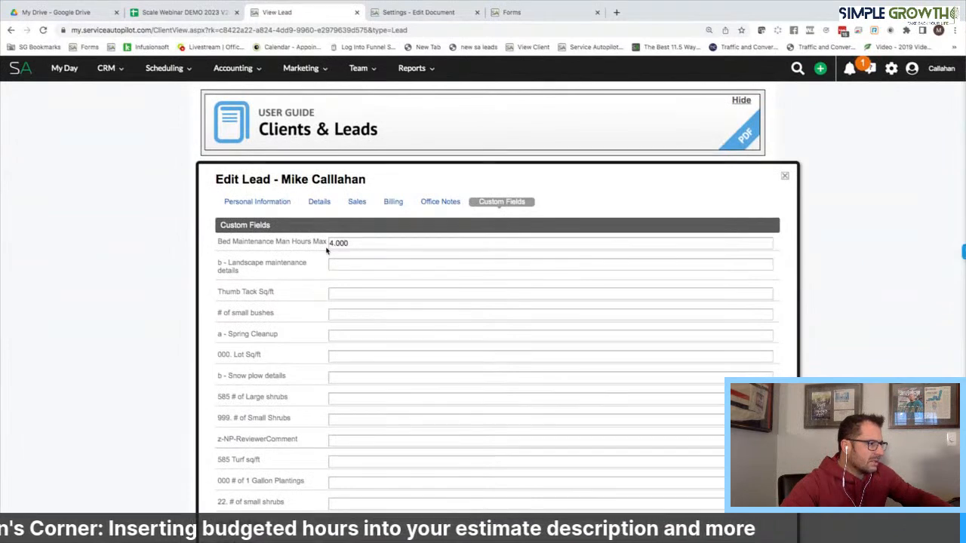
pyautogui.scroll(-1, 365, 280)
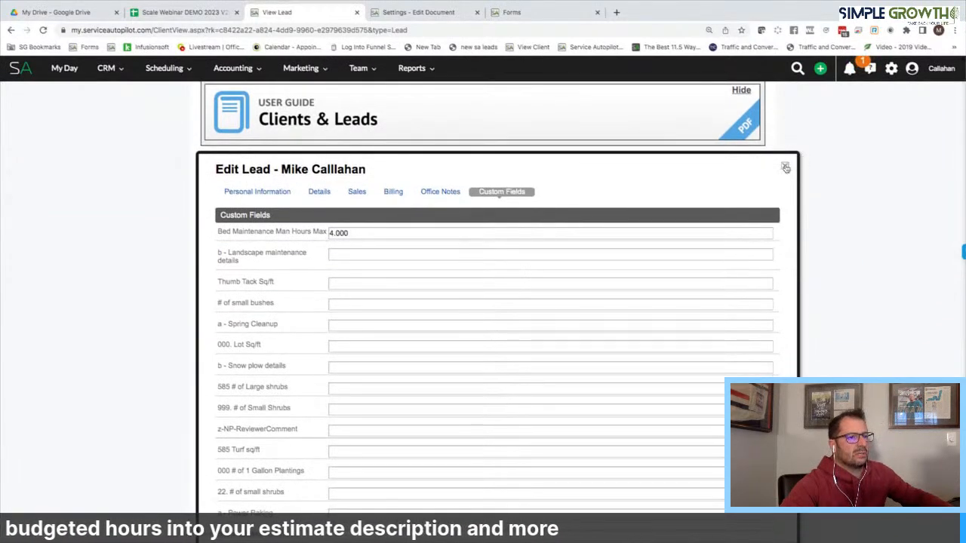
pyautogui.click(785, 168)
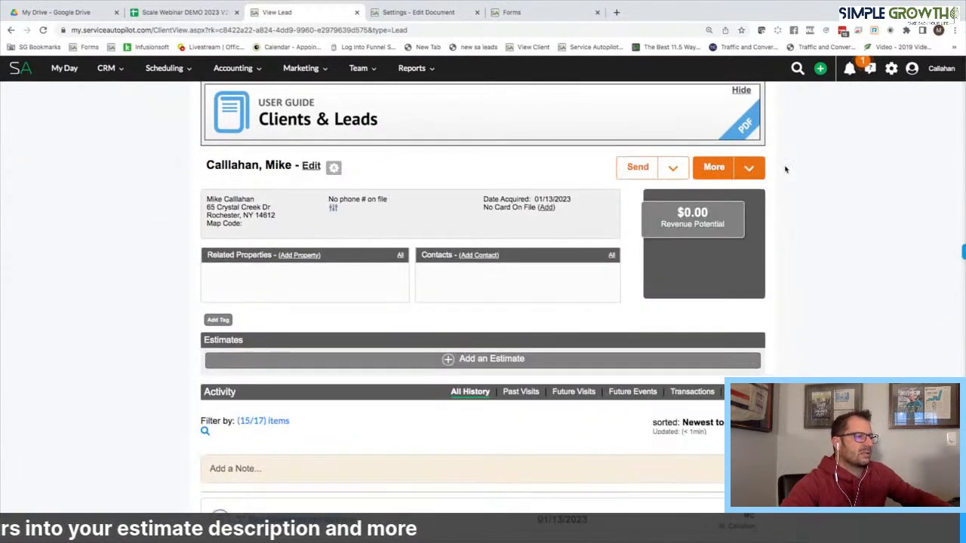
# Build an estimate from the ***High/Low Bed Maint template and save it (Maximum 268.00, 4.00 hours)
pyautogui.click(509, 362)
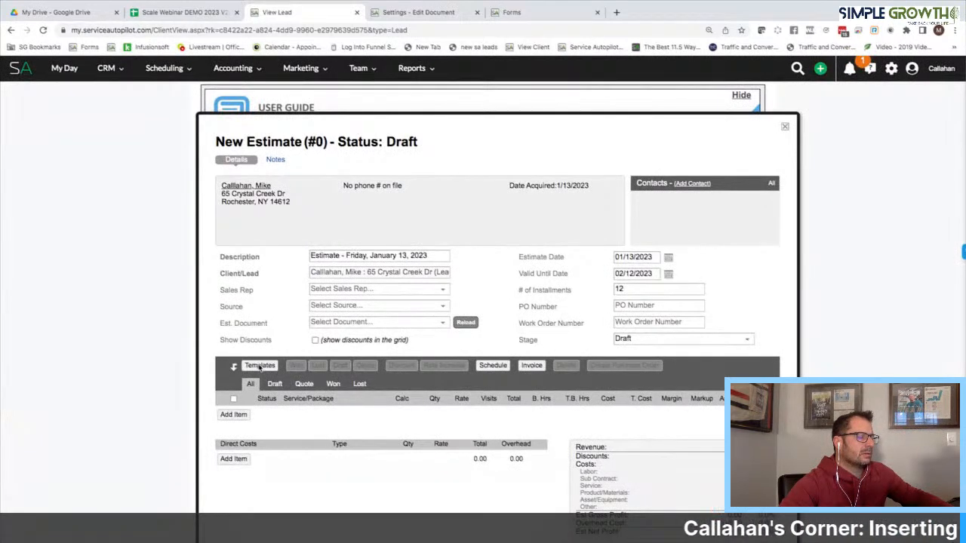
pyautogui.click(260, 386)
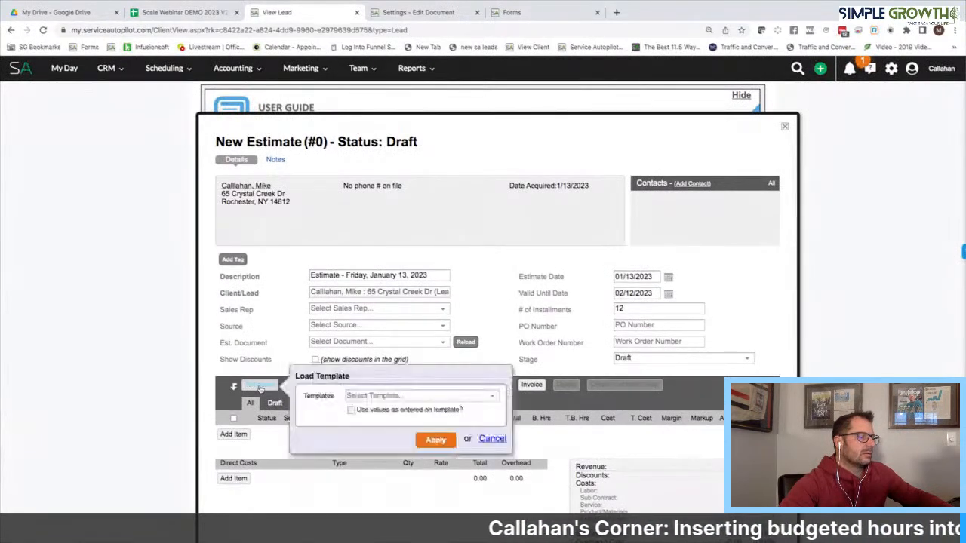
pyautogui.click(361, 396)
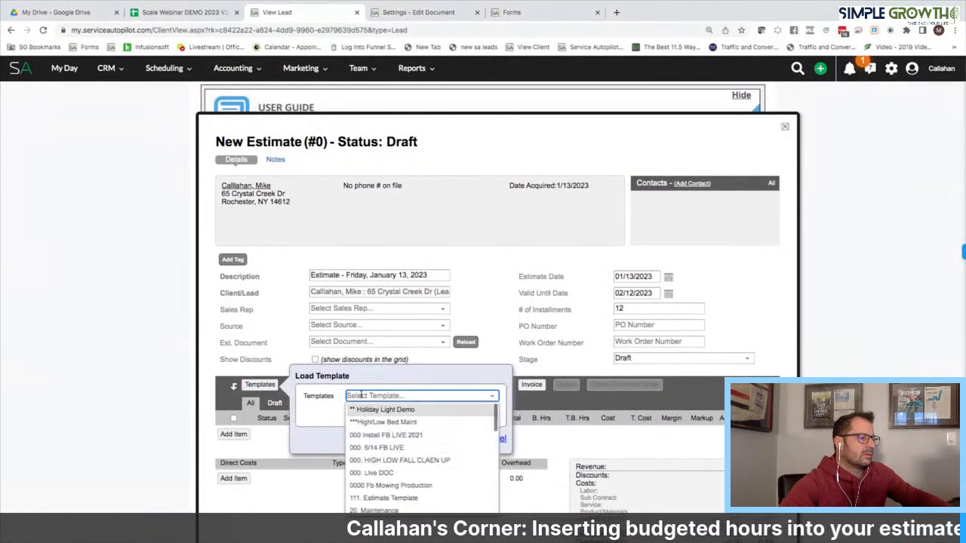
pyautogui.click(394, 423)
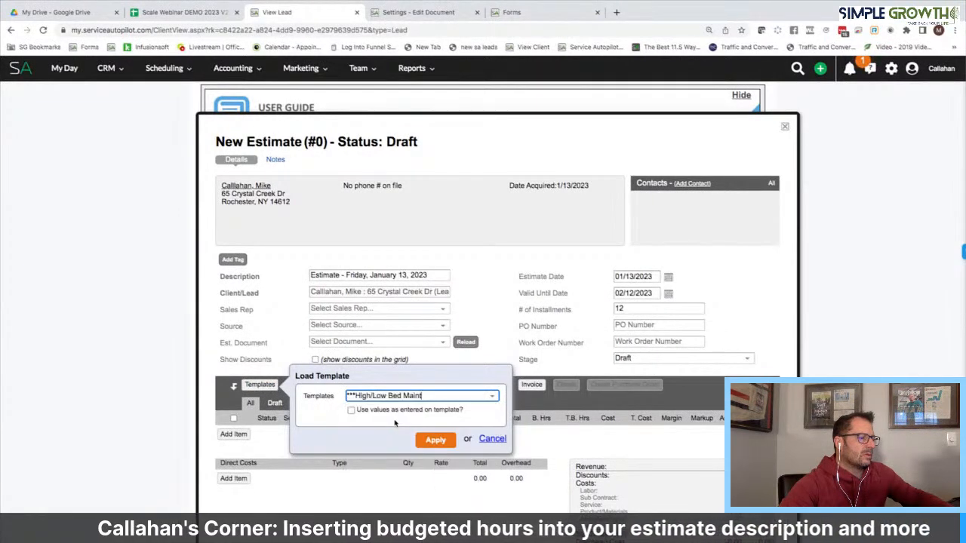
pyautogui.click(433, 438)
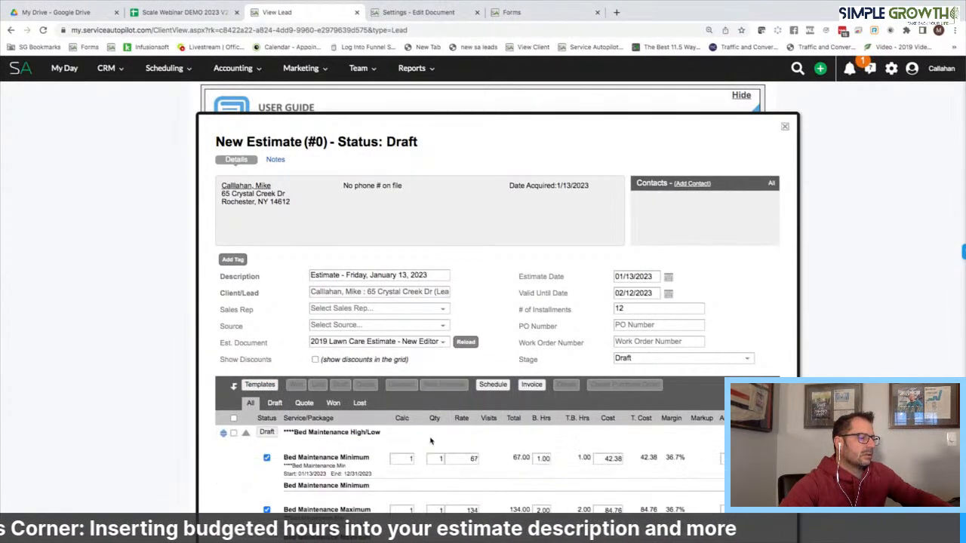
pyautogui.scroll(-1, 431, 441)
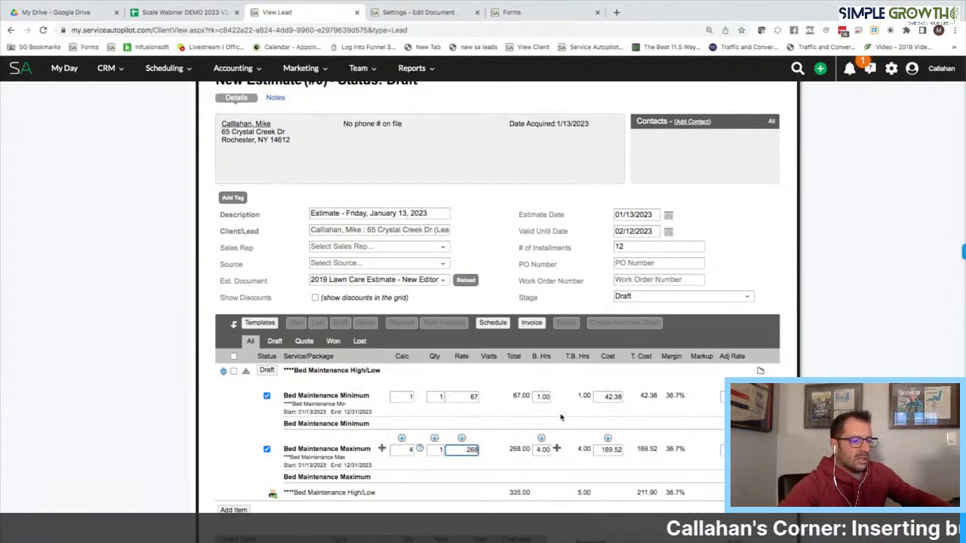
pyautogui.scroll(1, 510, 338)
pyautogui.scroll(-4, 510, 337)
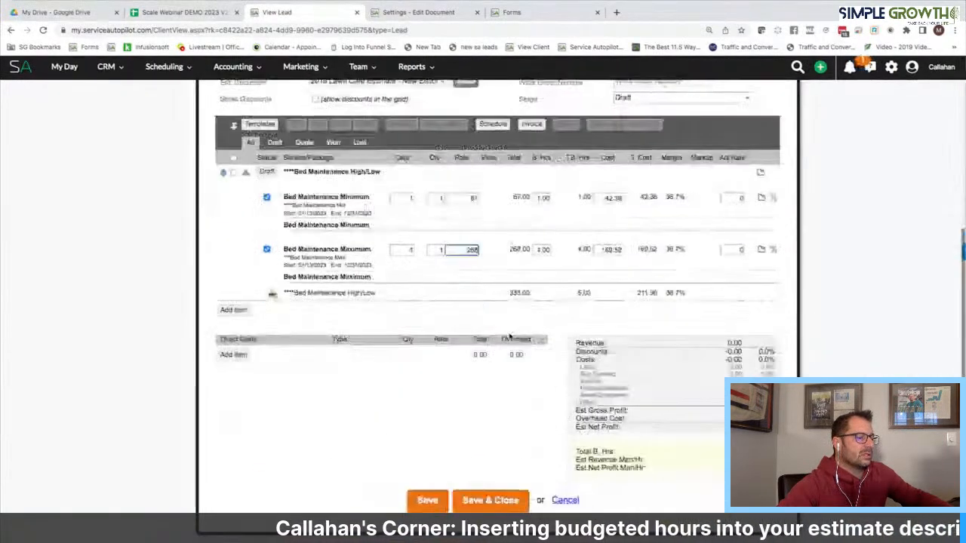
pyautogui.click(445, 503)
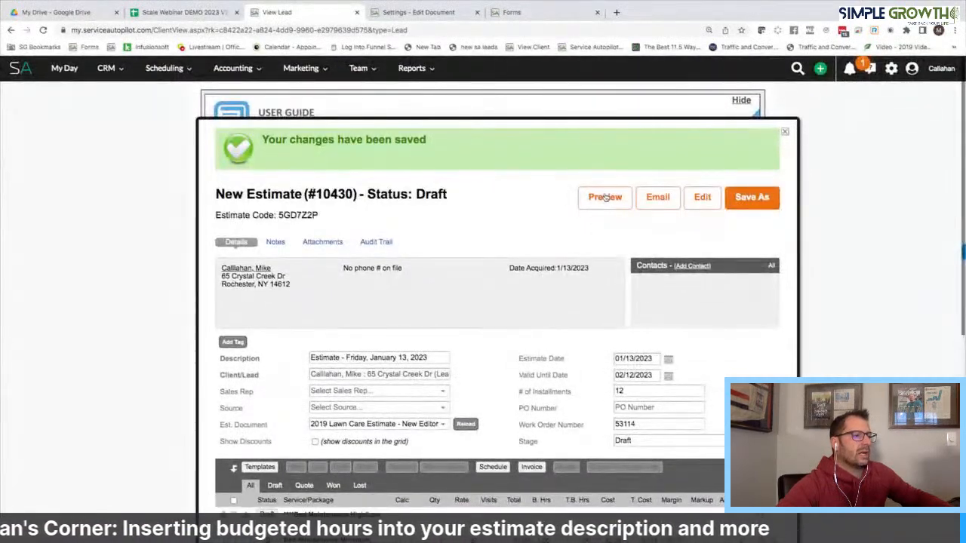
# Set the package to Quote status and preview the estimate PDF without marking it sent
pyautogui.click(606, 197)
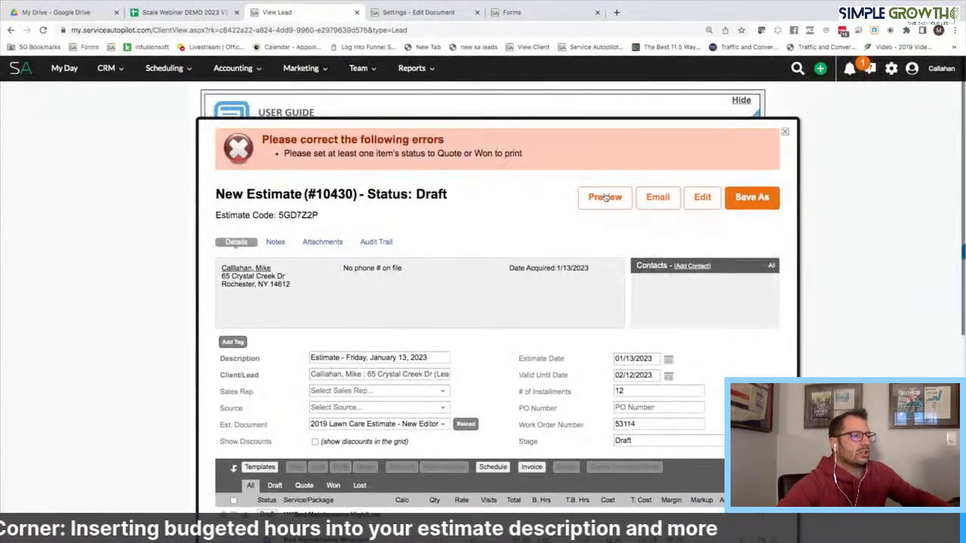
pyautogui.scroll(-2, 273, 405)
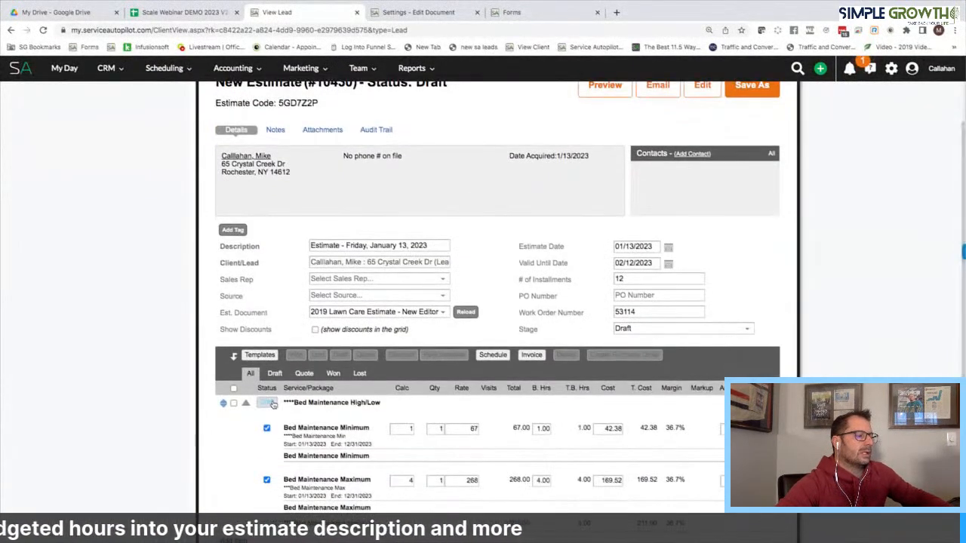
pyautogui.scroll(2, 528, 317)
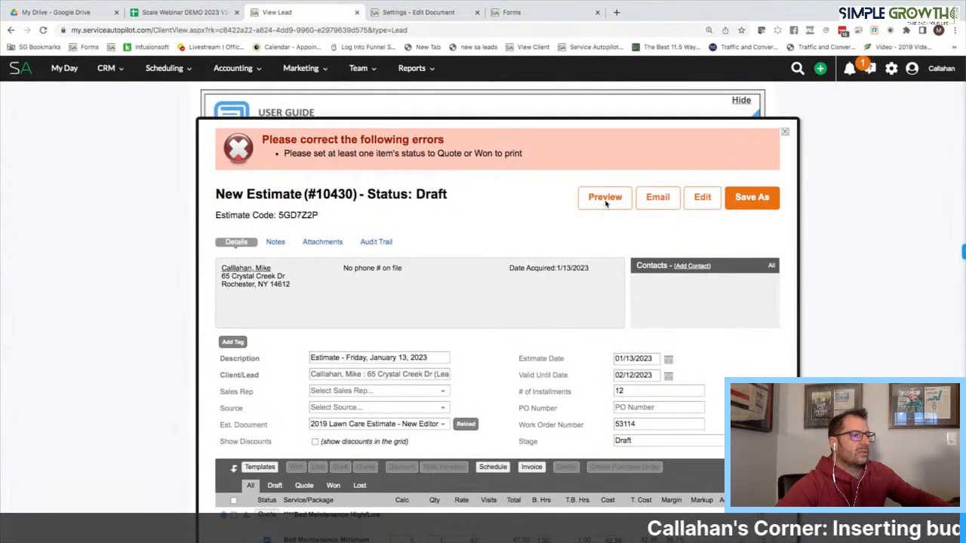
pyautogui.click(605, 198)
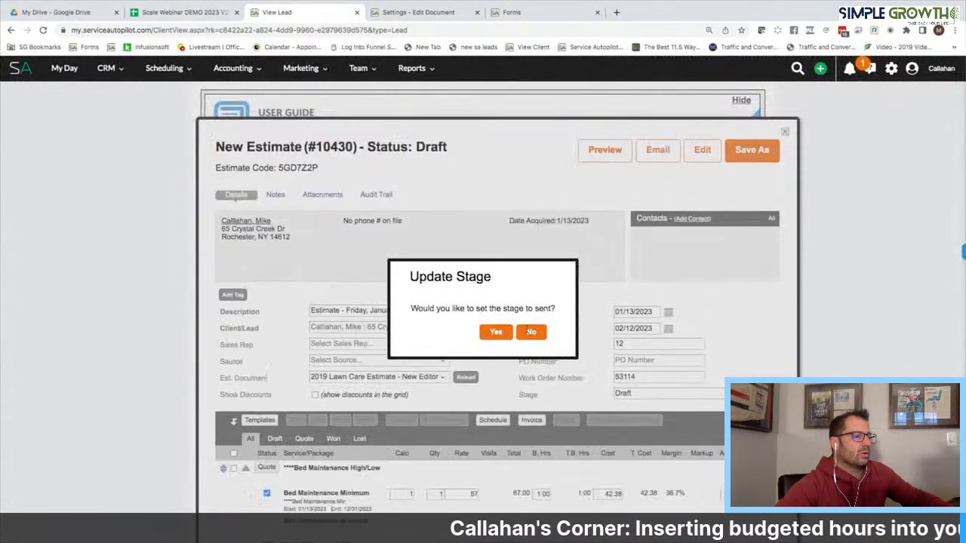
pyautogui.click(530, 331)
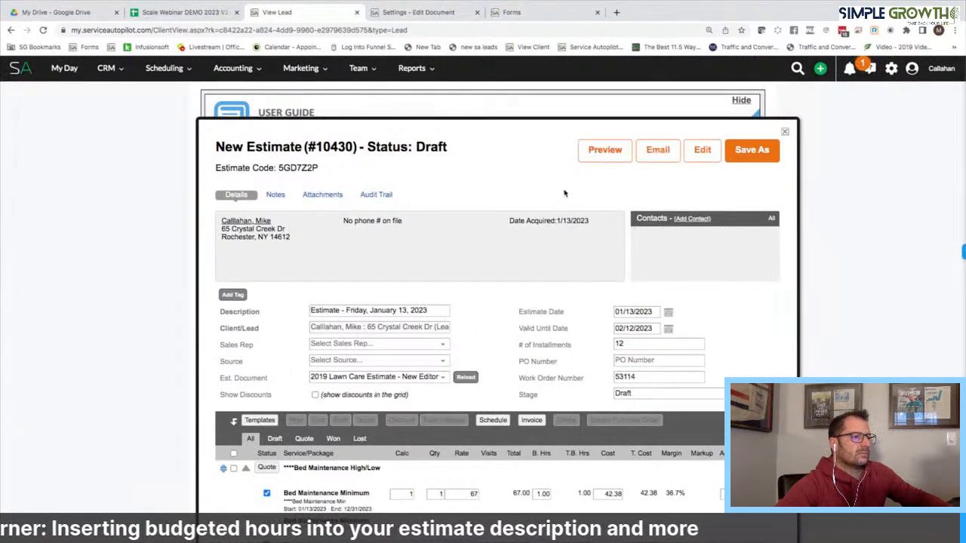
pyautogui.click(603, 157)
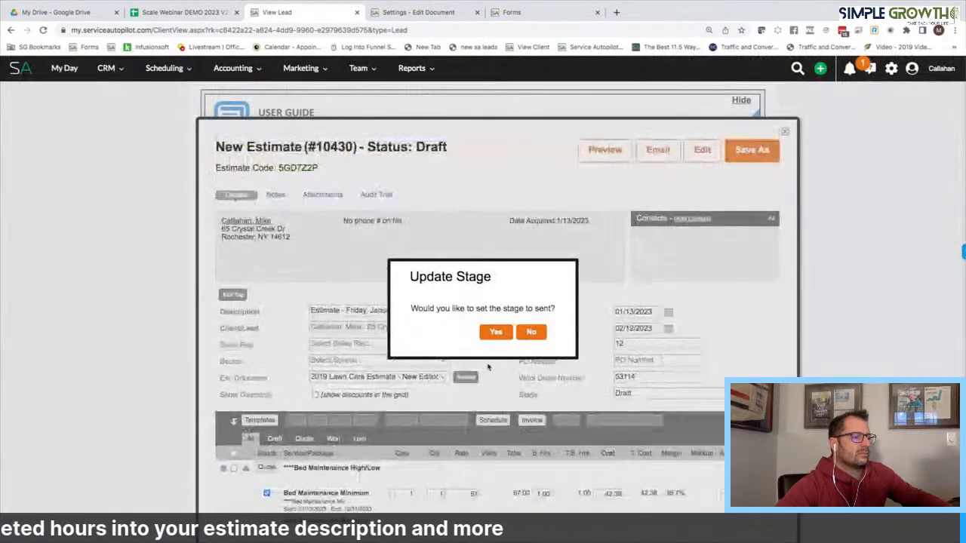
pyautogui.click(532, 330)
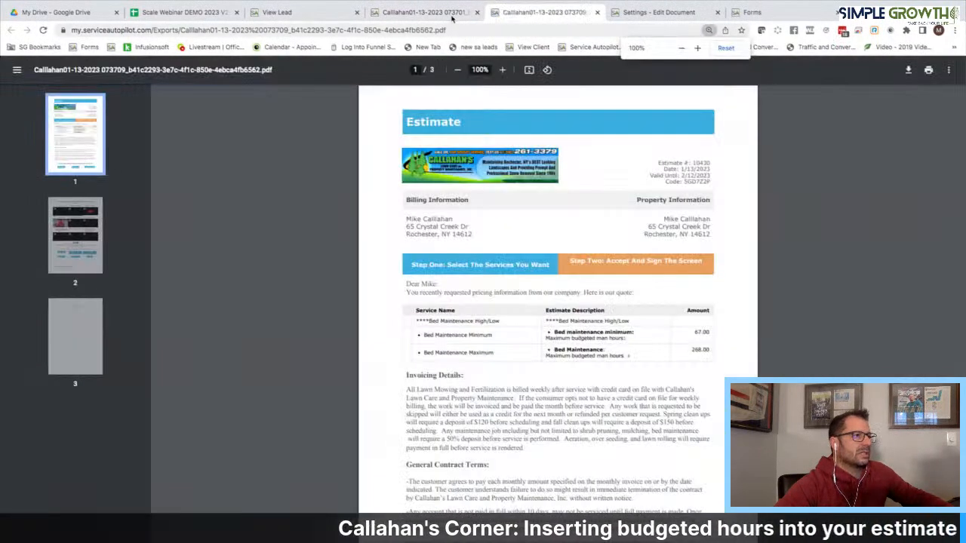
# Zoom the exported estimate PDF to 150% to check both Bed Maintenance man-hour descriptions
pyautogui.click(470, 13)
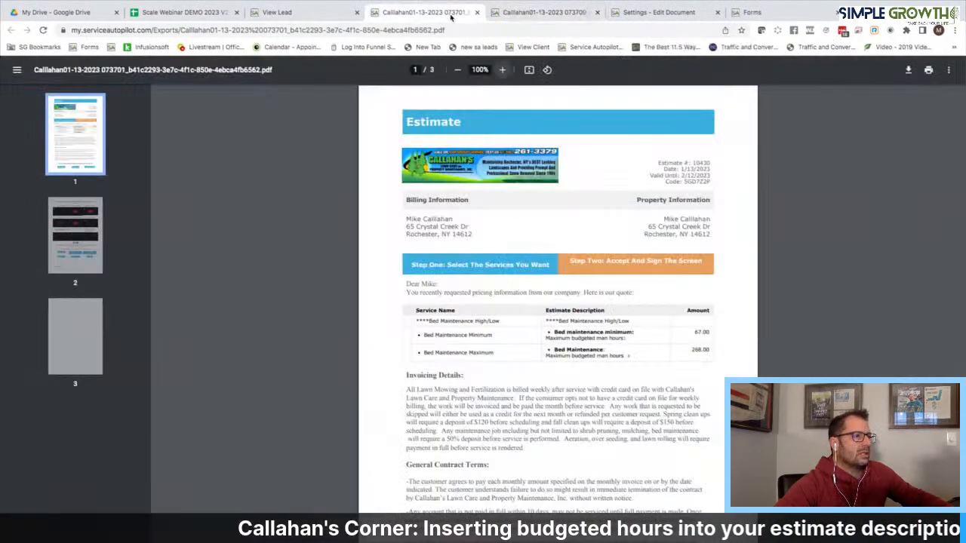
pyautogui.click(502, 69)
pyautogui.click(503, 70)
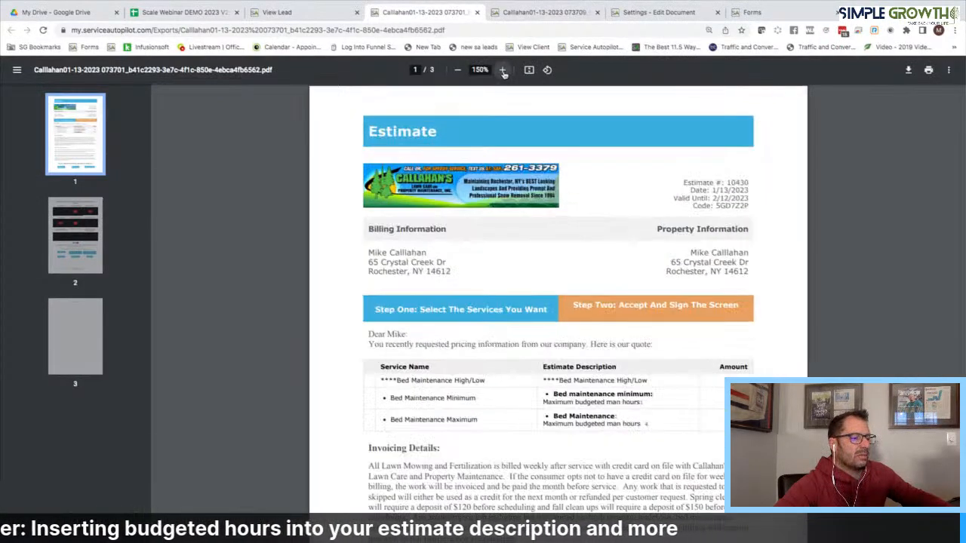
pyautogui.scroll(-1, 659, 466)
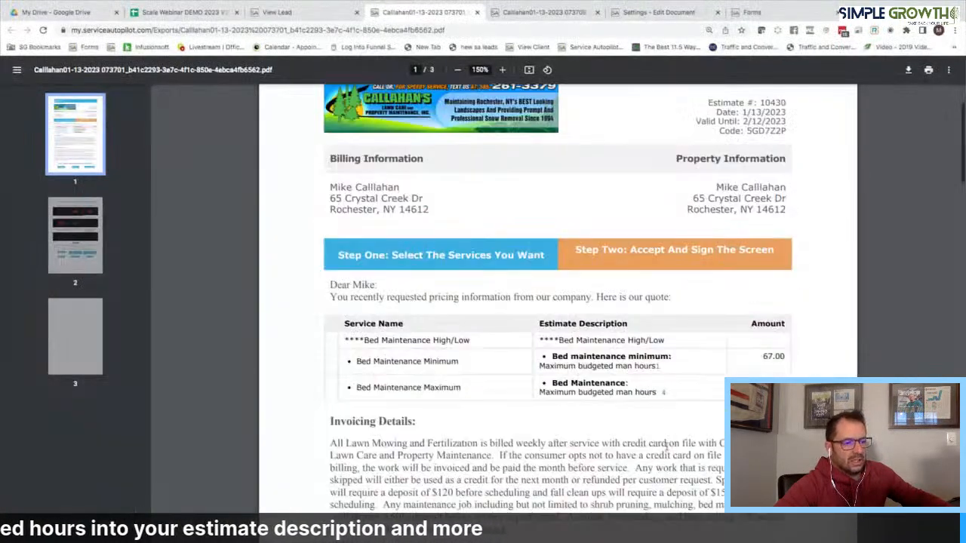